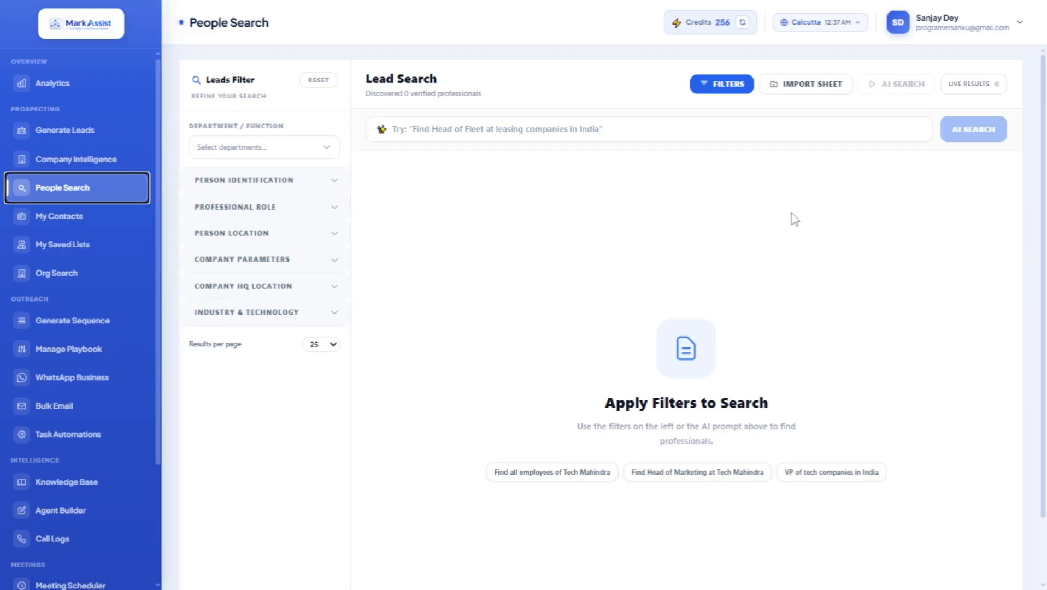
# Step: Expand the Person Identification and Professional Role lead filters and examine their name, seniority and job title options
pyautogui.click(317, 190)
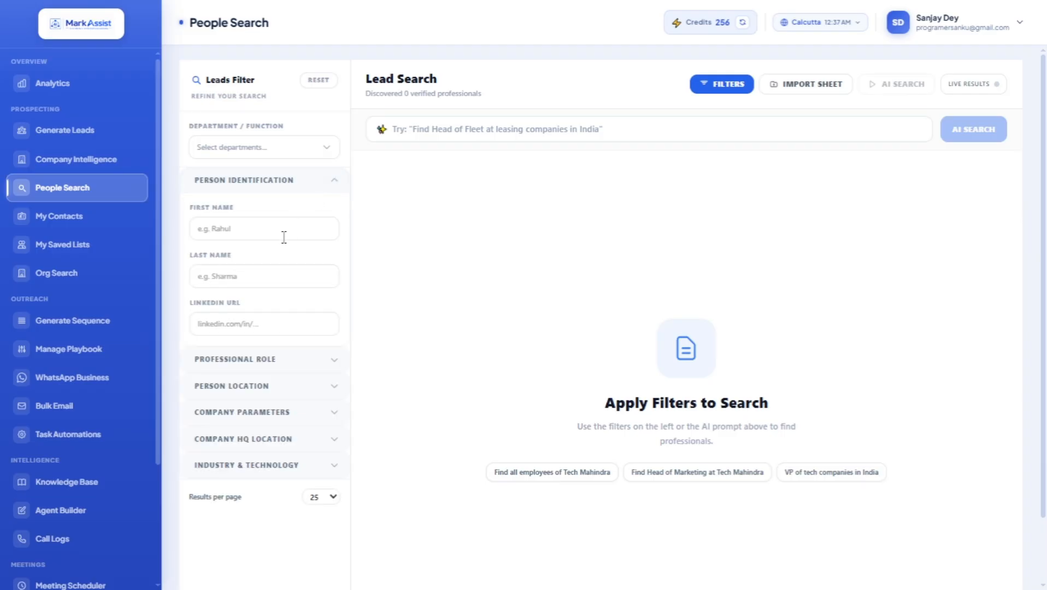
pyautogui.scroll(-3, 279, 287)
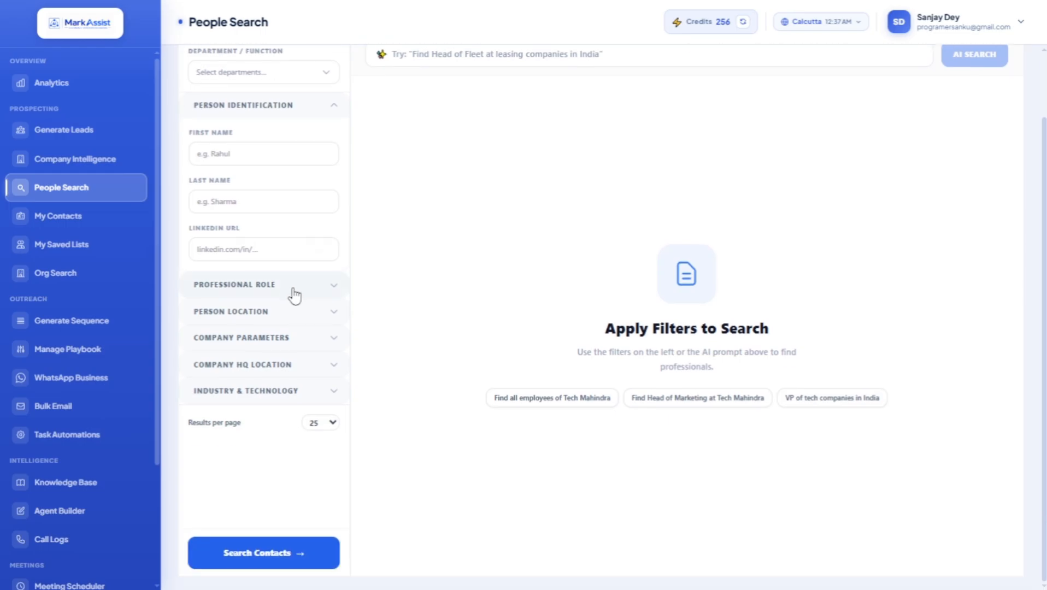
pyautogui.click(294, 292)
pyautogui.scroll(-3, 296, 294)
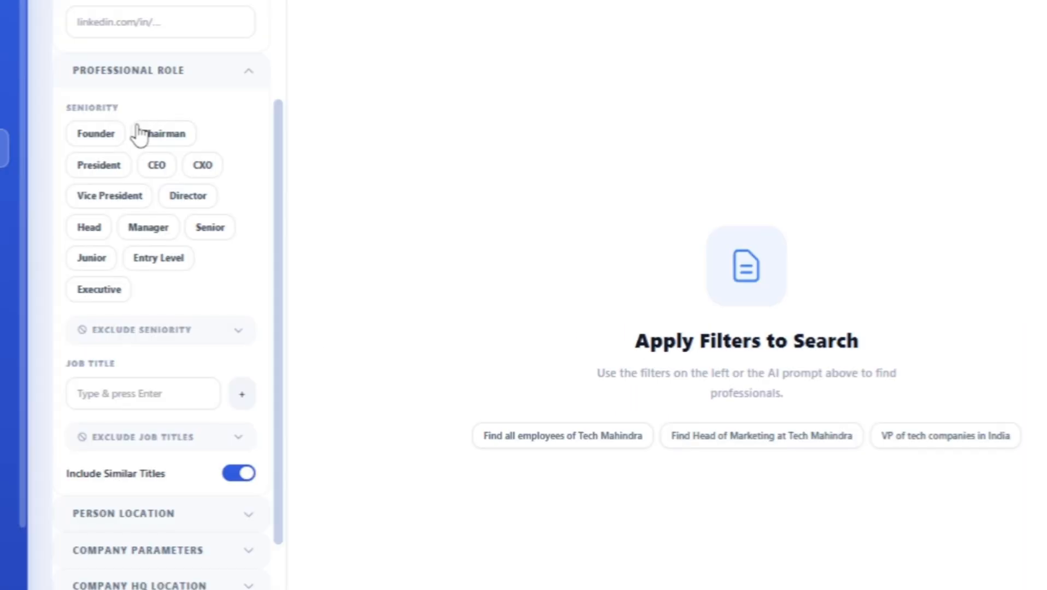
pyautogui.scroll(-1, 246, 251)
pyautogui.scroll(-1, 178, 278)
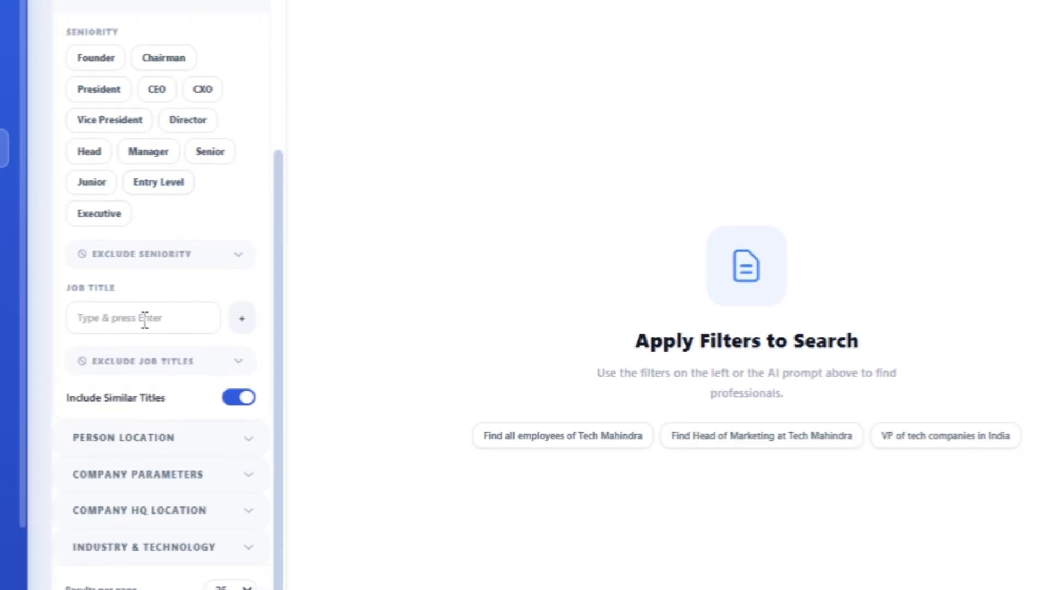
pyautogui.click(144, 320)
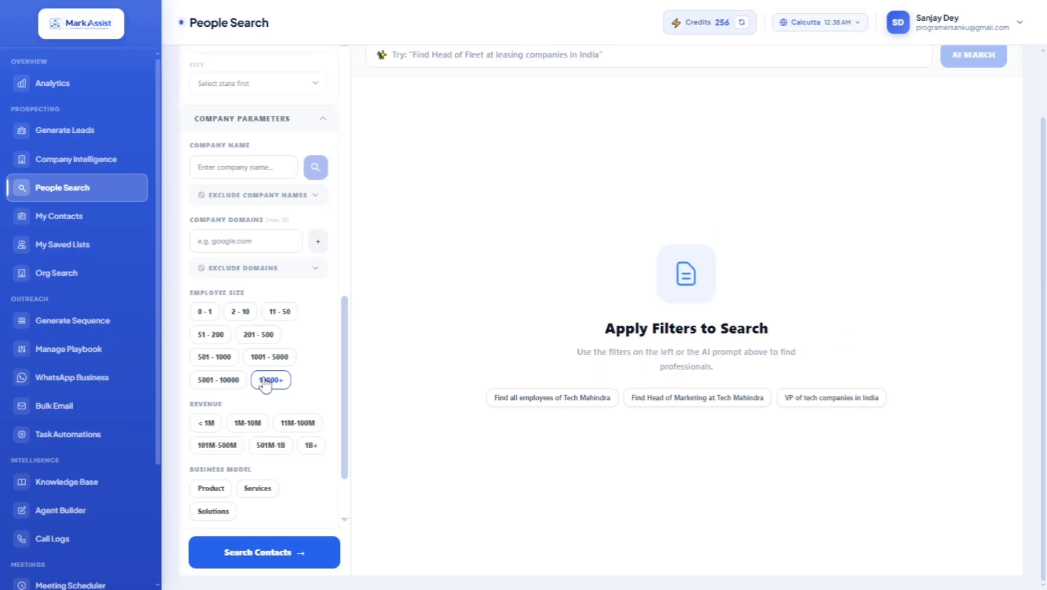
# Step: Examine the Company Parameters filters, then expand and review the Company HQ Location and Industry & Technology filters
pyautogui.click(247, 429)
pyautogui.scroll(-2, 262, 435)
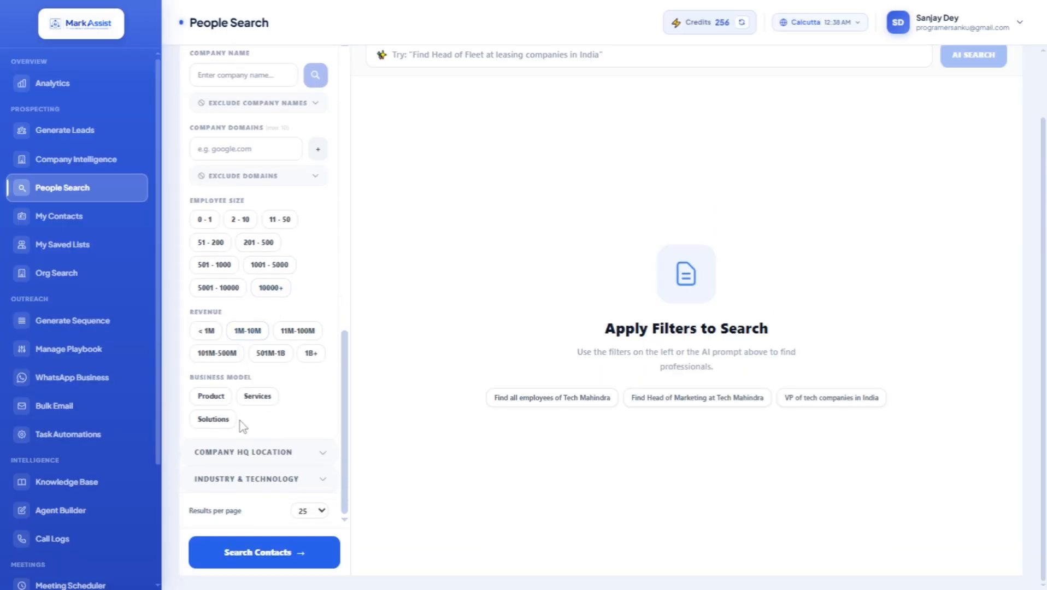
pyautogui.click(268, 458)
pyautogui.scroll(-3, 277, 375)
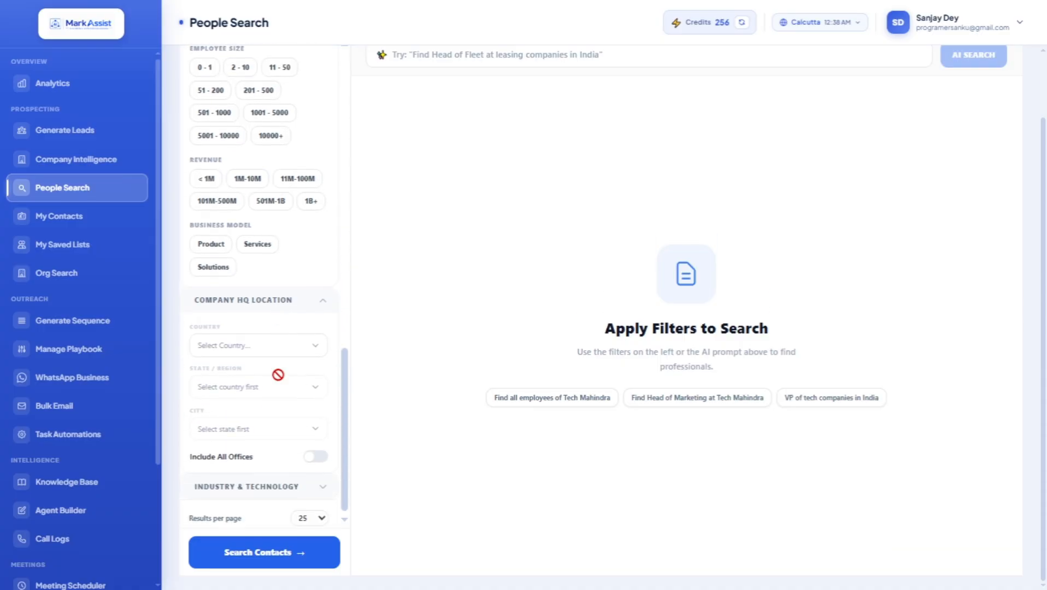
pyautogui.click(292, 480)
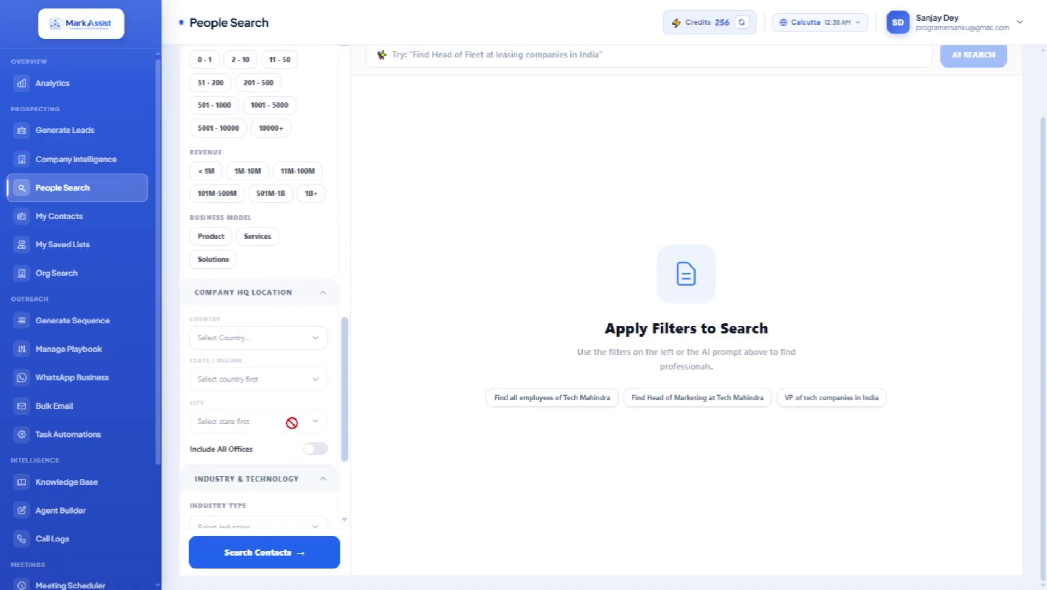
pyautogui.scroll(-3, 290, 423)
# Step: Run the suggested AI people search "Find all employees of Tech Mahindra"
pyautogui.click(276, 374)
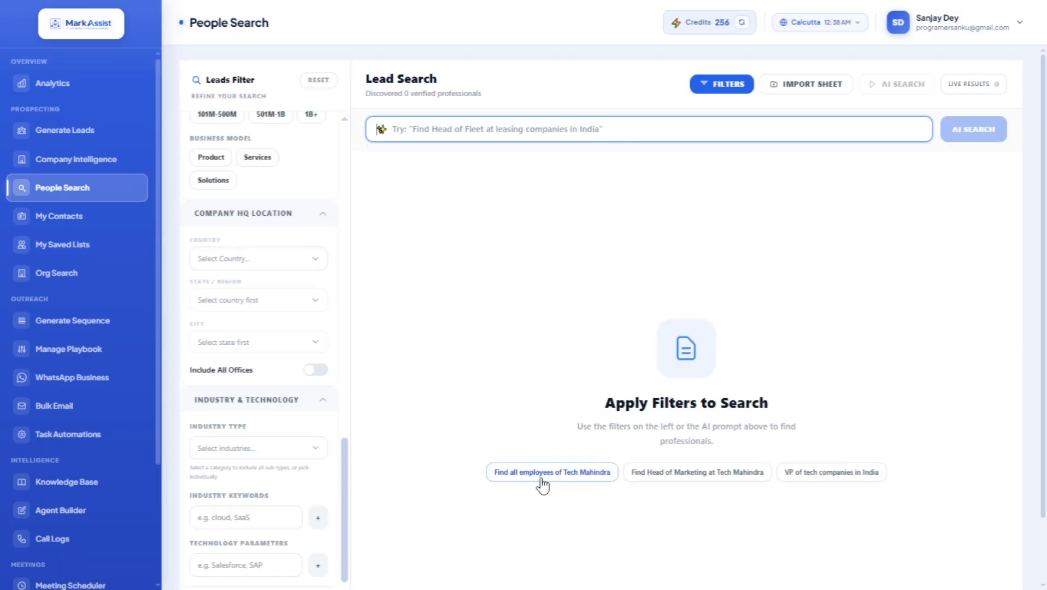
pyautogui.click(542, 473)
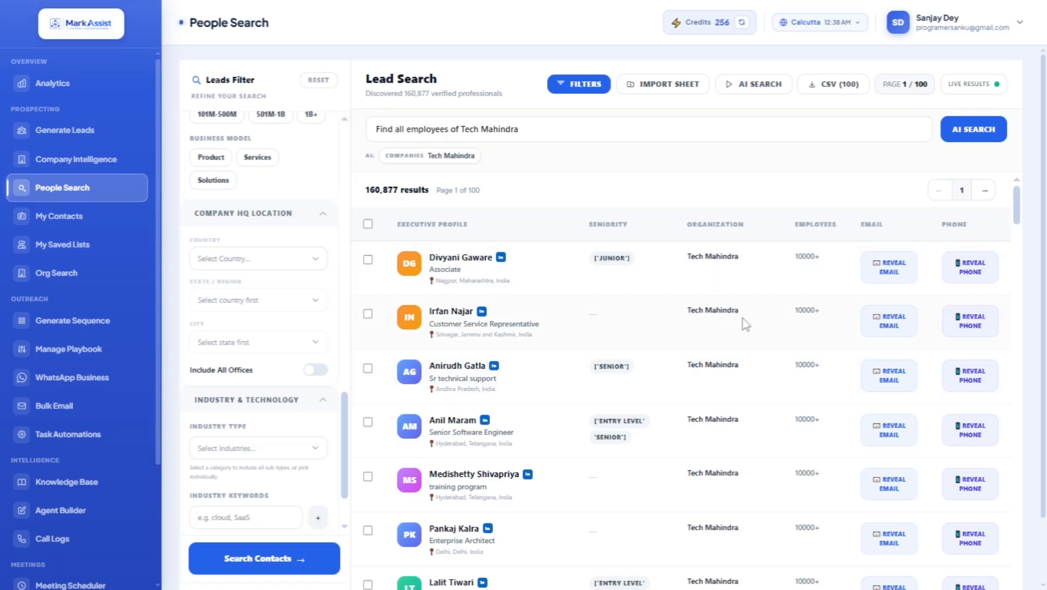
# Step: Reveal the email and phone of the first two people listed and select all results on the page
pyautogui.click(887, 268)
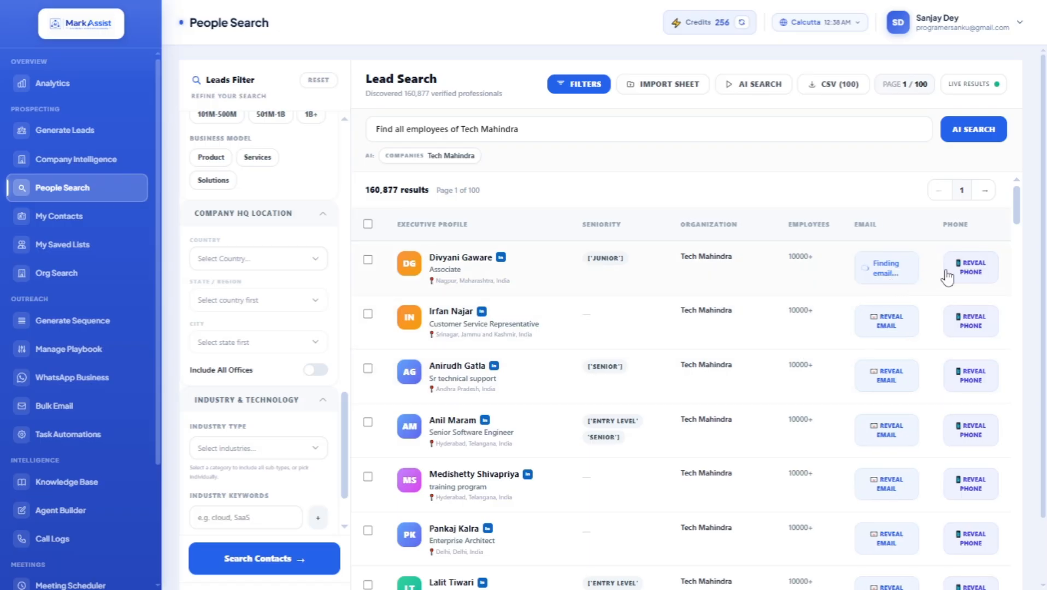
pyautogui.click(948, 271)
pyautogui.click(896, 326)
pyautogui.click(941, 324)
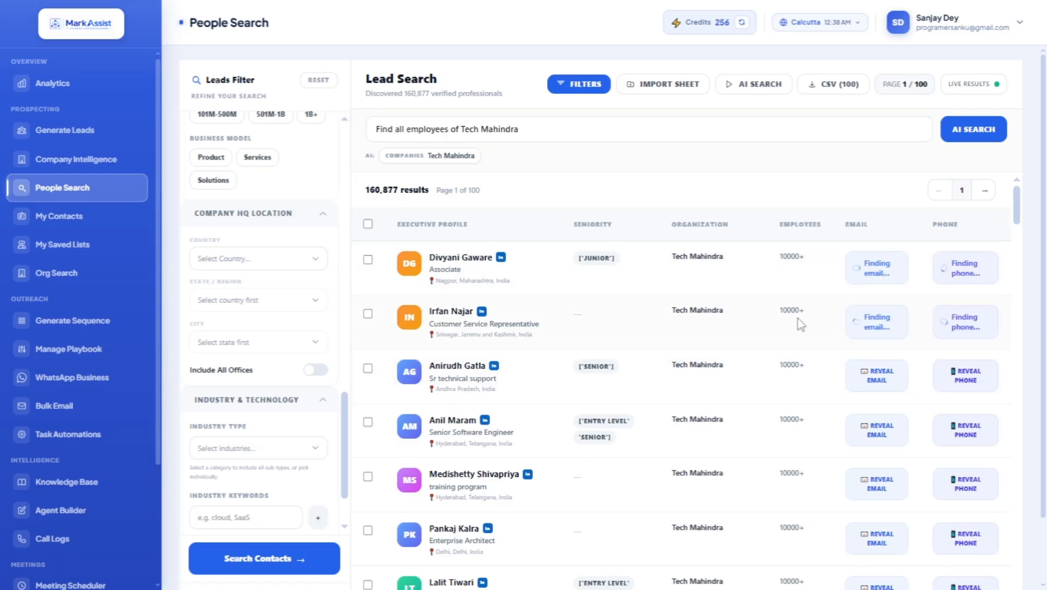
pyautogui.click(368, 224)
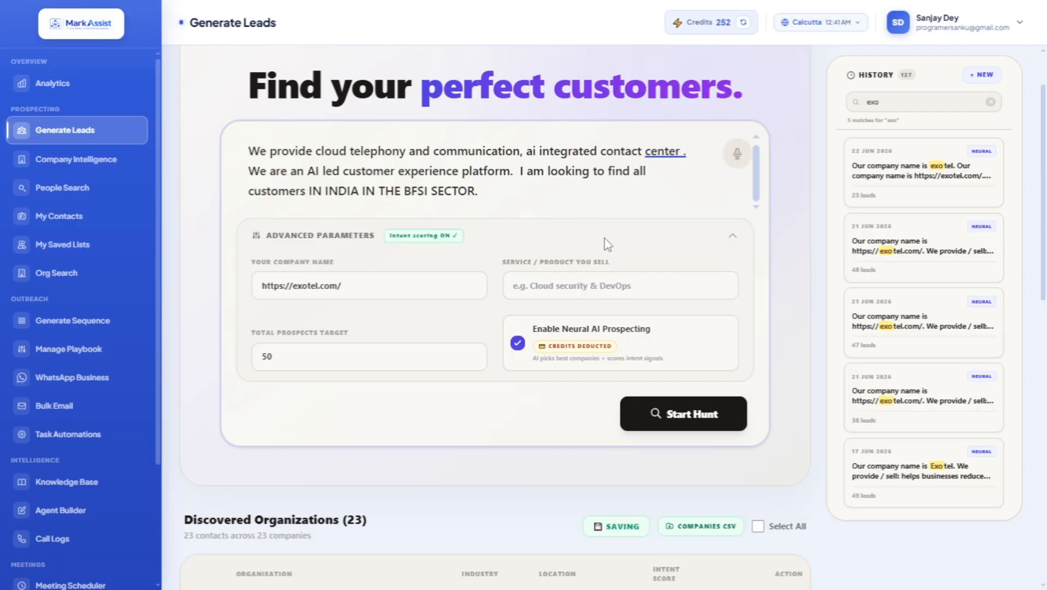
# Step: Open HDFC Bank's intent score proof from the discovered organizations, examine its intent signals in full screen, and close it
pyautogui.scroll(-5, 602, 240)
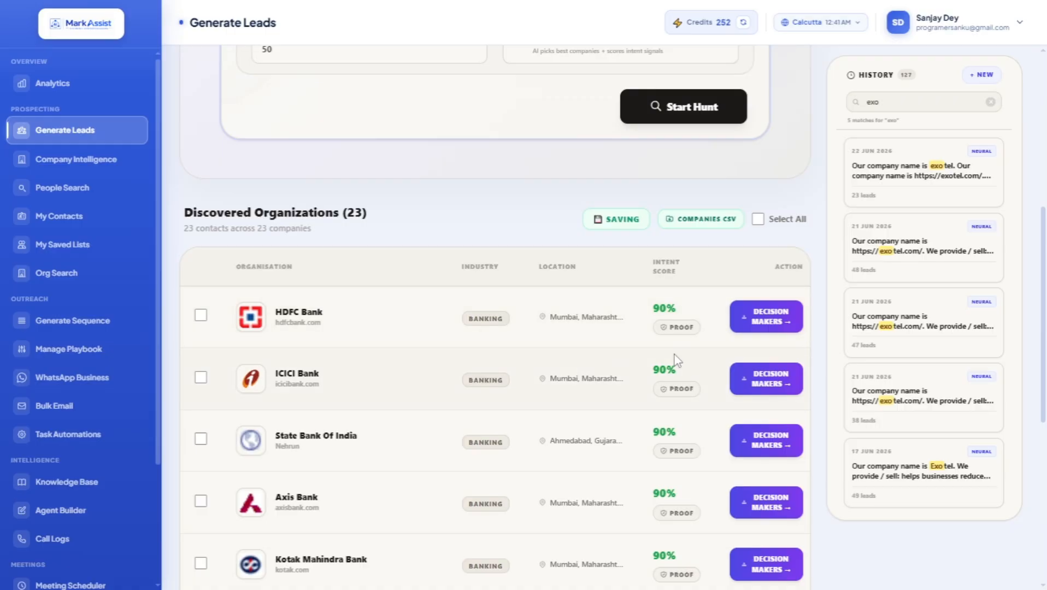
pyautogui.click(676, 328)
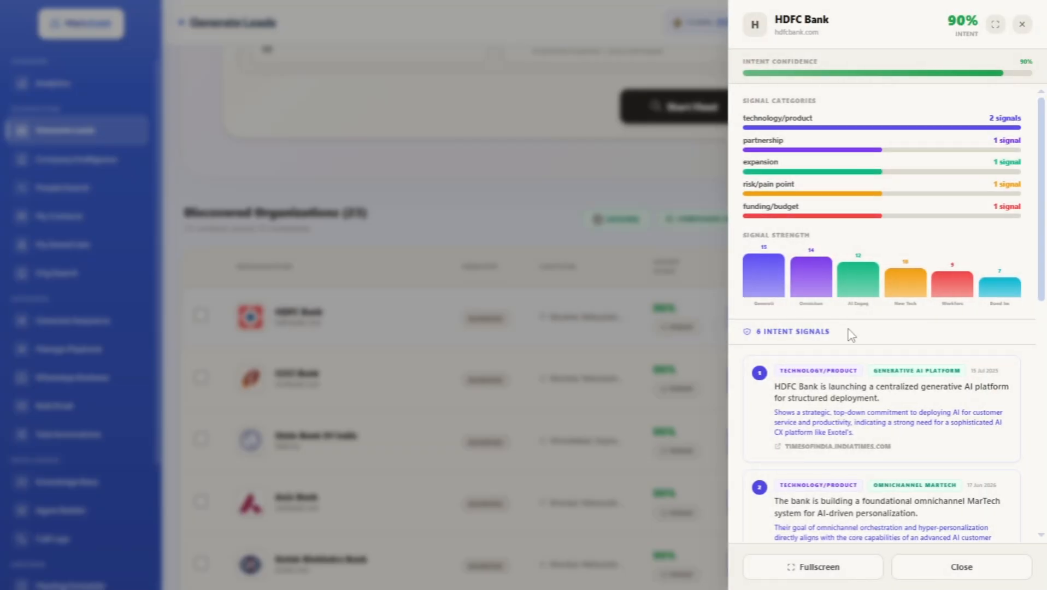
pyautogui.click(995, 25)
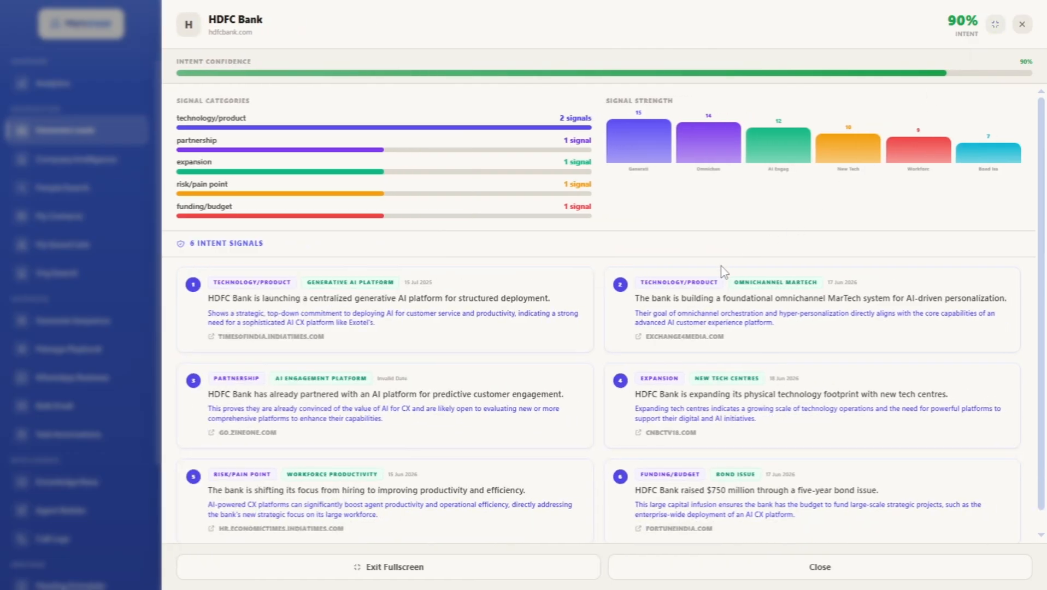
pyautogui.hotkey('ctrl', '-')
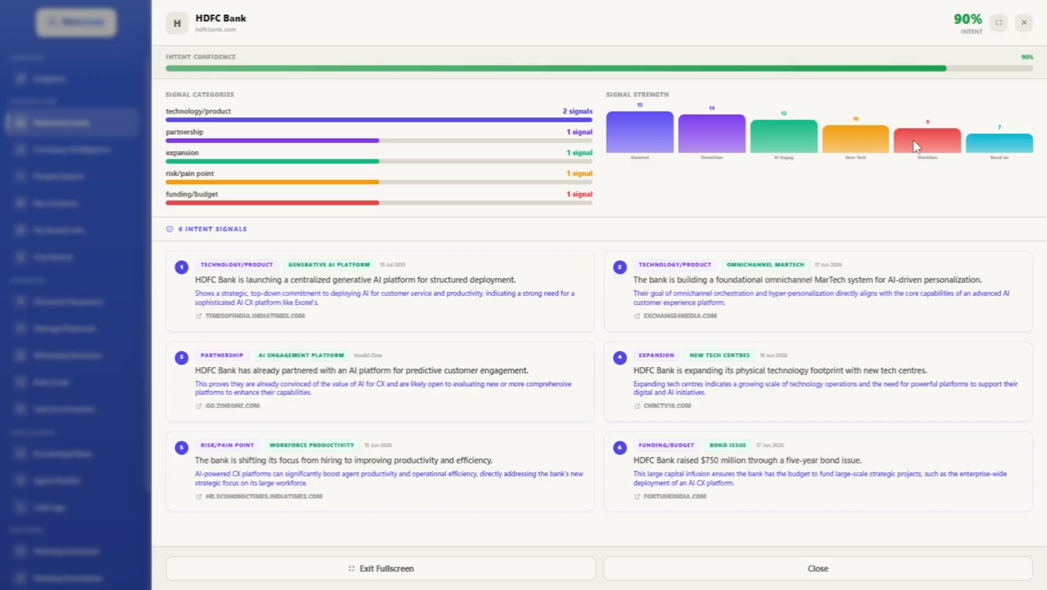
pyautogui.click(1024, 22)
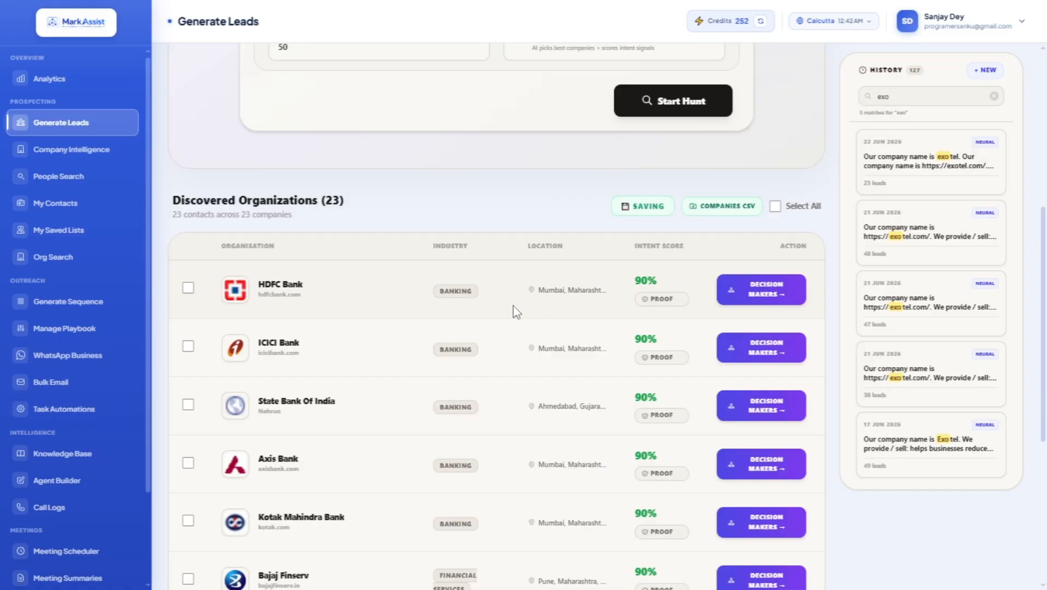
# Step: Open HDFC Bank's company intelligence report in full screen and read its Overview, including the executive summary and recommended angle
pyautogui.click(235, 292)
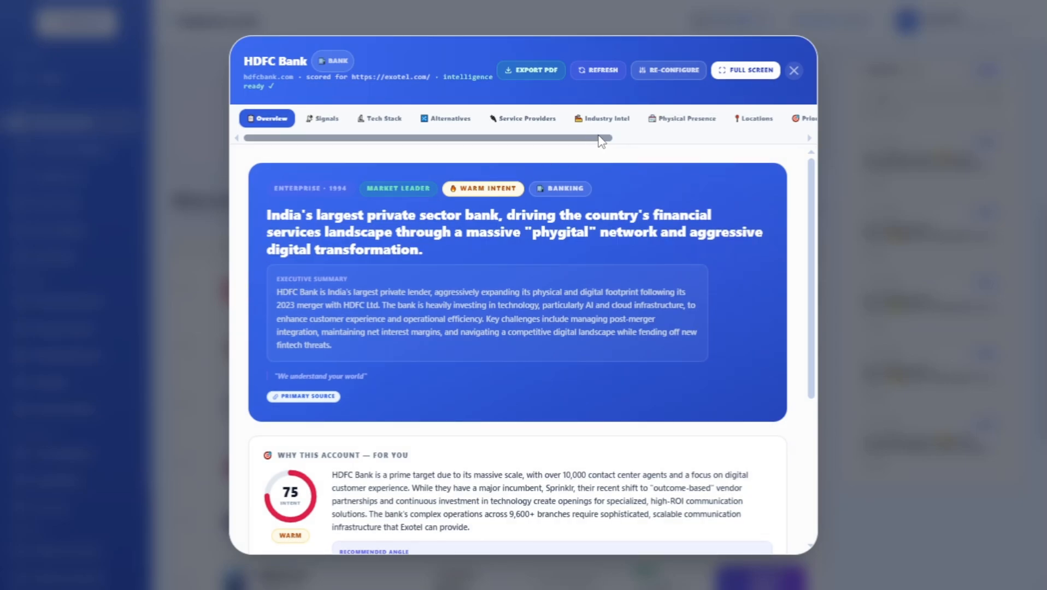
pyautogui.moveTo(602, 139); pyautogui.dragTo(786, 140)
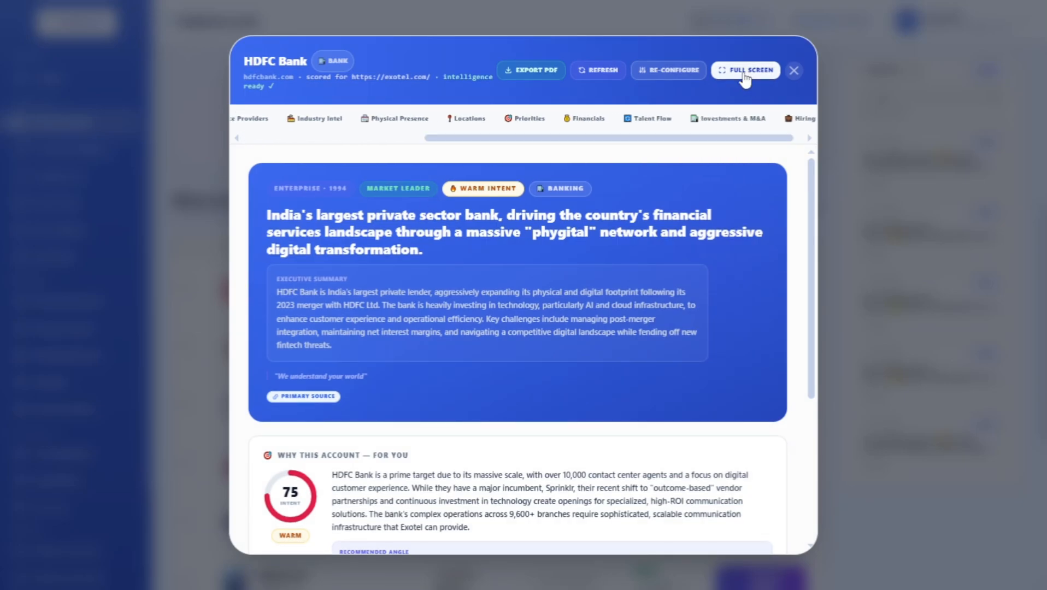
pyautogui.click(746, 70)
pyautogui.scroll(-1, 445, 255)
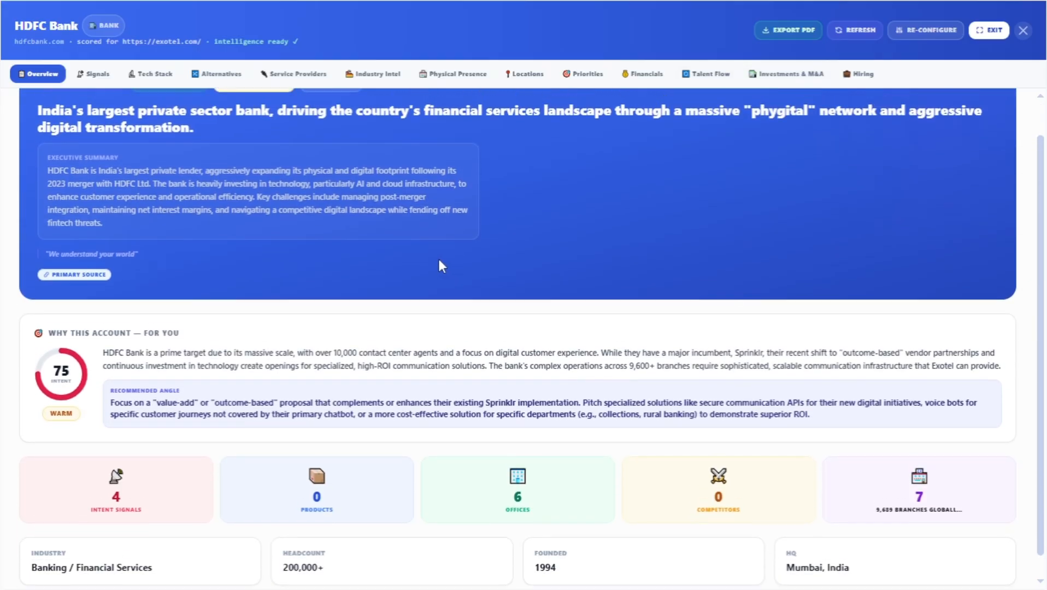
pyautogui.scroll(1, 438, 256)
pyautogui.scroll(-1, 288, 317)
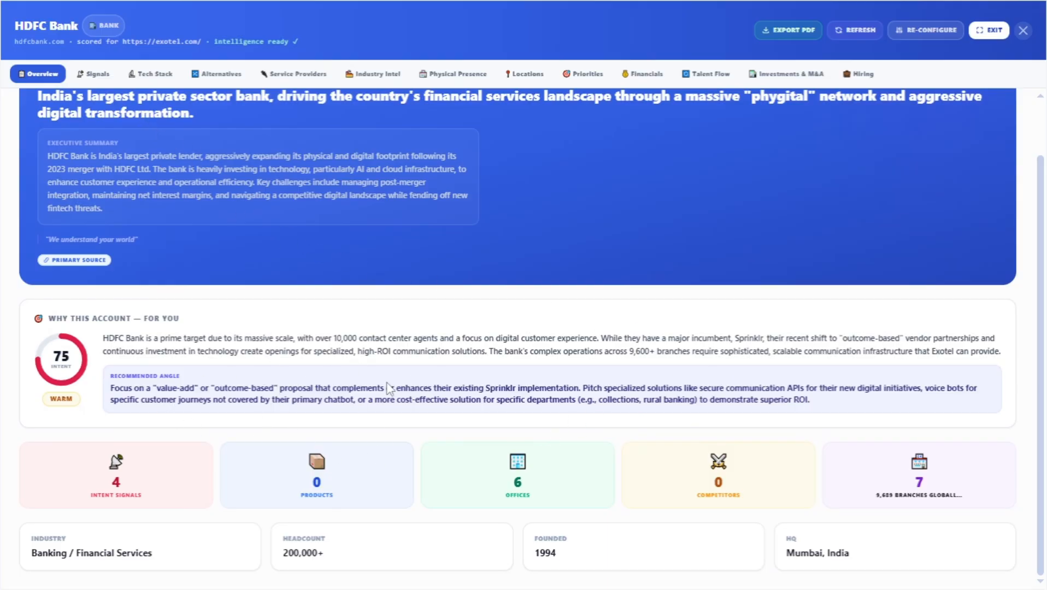
# Step: Read the Signals and Tech Stack sections of the HDFC Bank report, including hardware, the displacement map and stack gaps
pyautogui.click(98, 75)
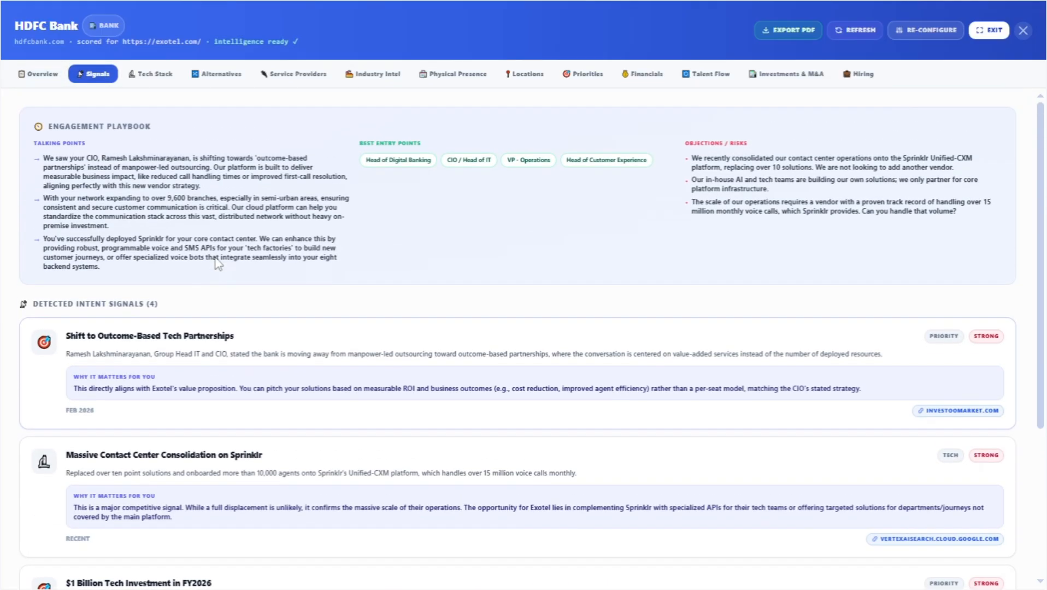
pyautogui.scroll(-4, 289, 289)
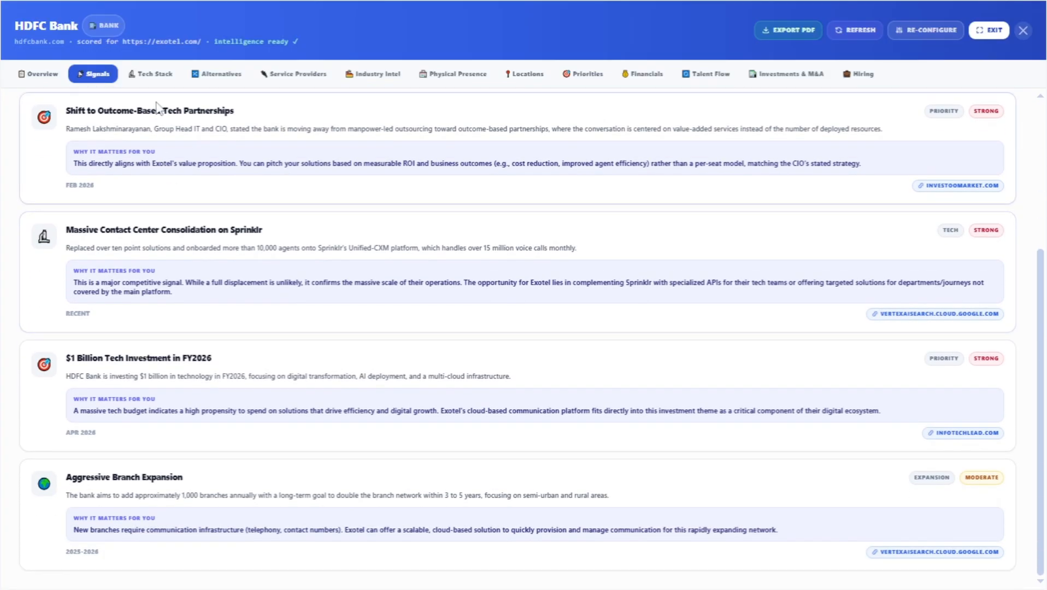
pyautogui.click(148, 75)
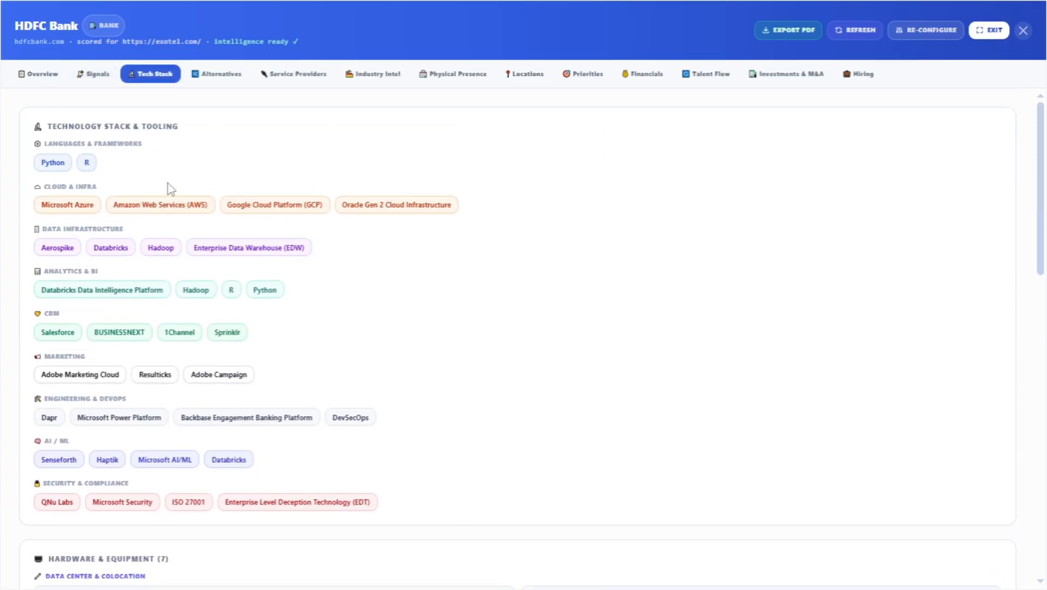
pyautogui.scroll(-7, 90, 175)
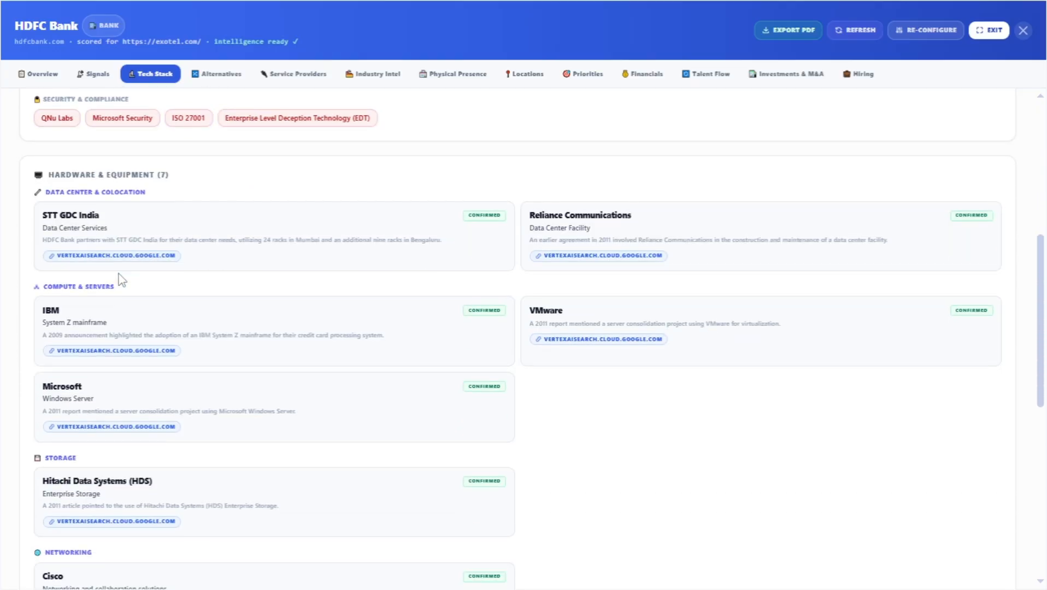
pyautogui.scroll(-5, 126, 213)
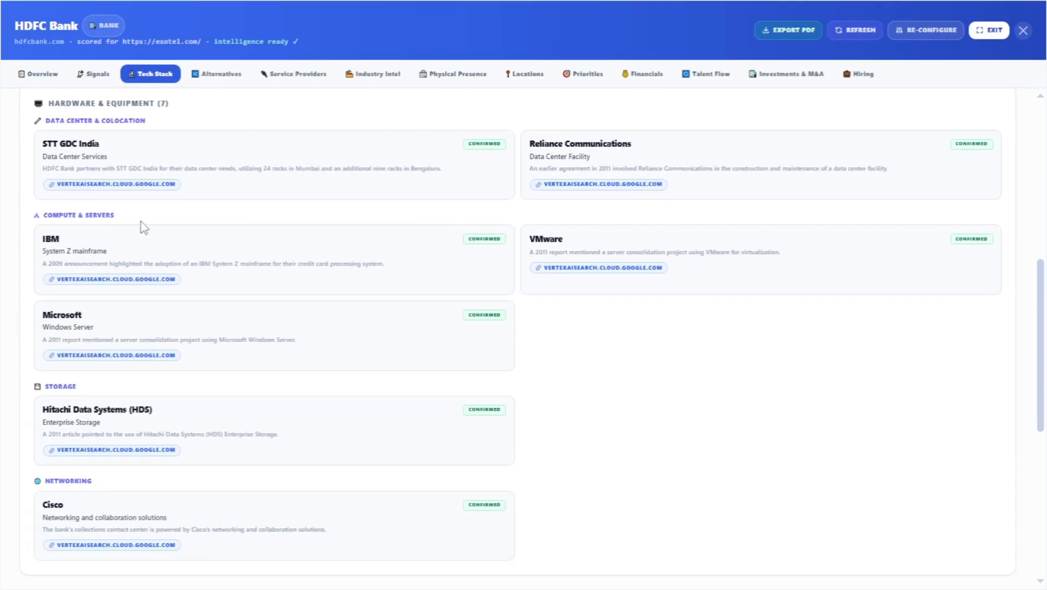
pyautogui.scroll(-4, 212, 355)
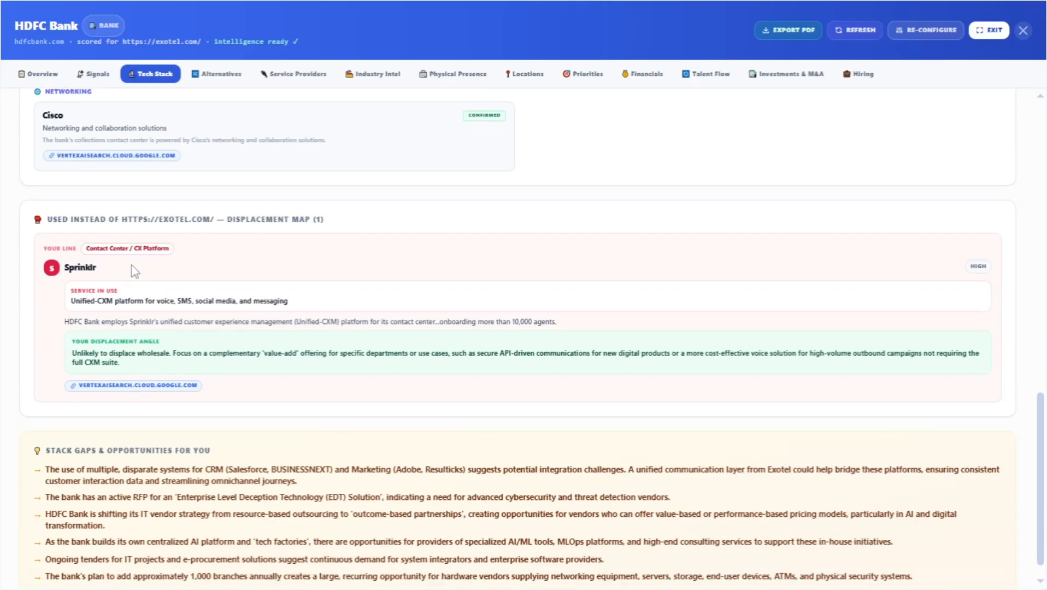
# Step: Examine the Alternatives and Service Providers sections of the HDFC Bank report through to the AI / chatbot vendors
pyautogui.click(219, 74)
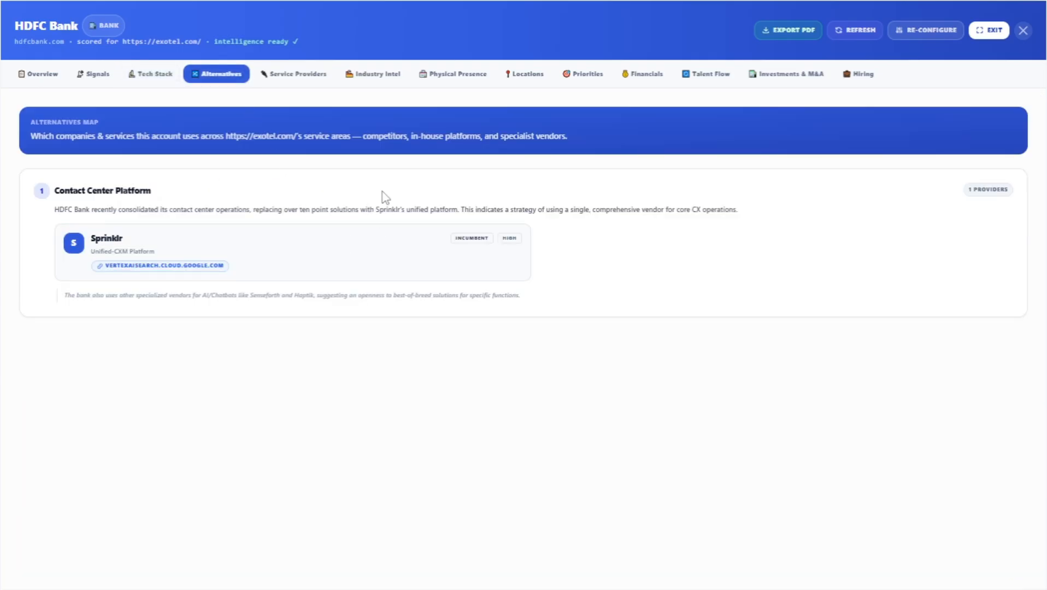
pyautogui.click(291, 76)
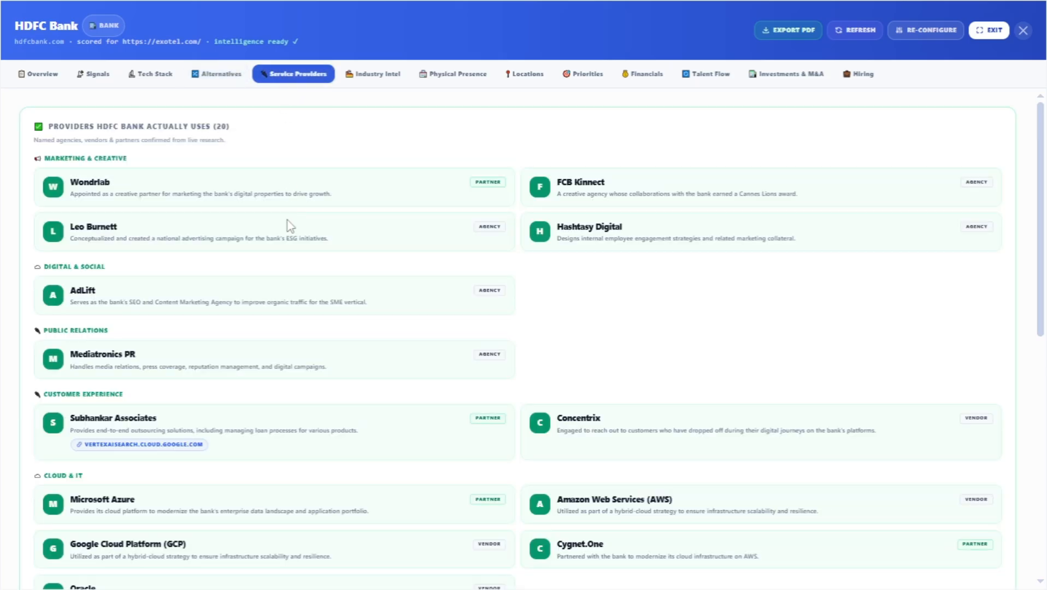
pyautogui.scroll(-3, 298, 238)
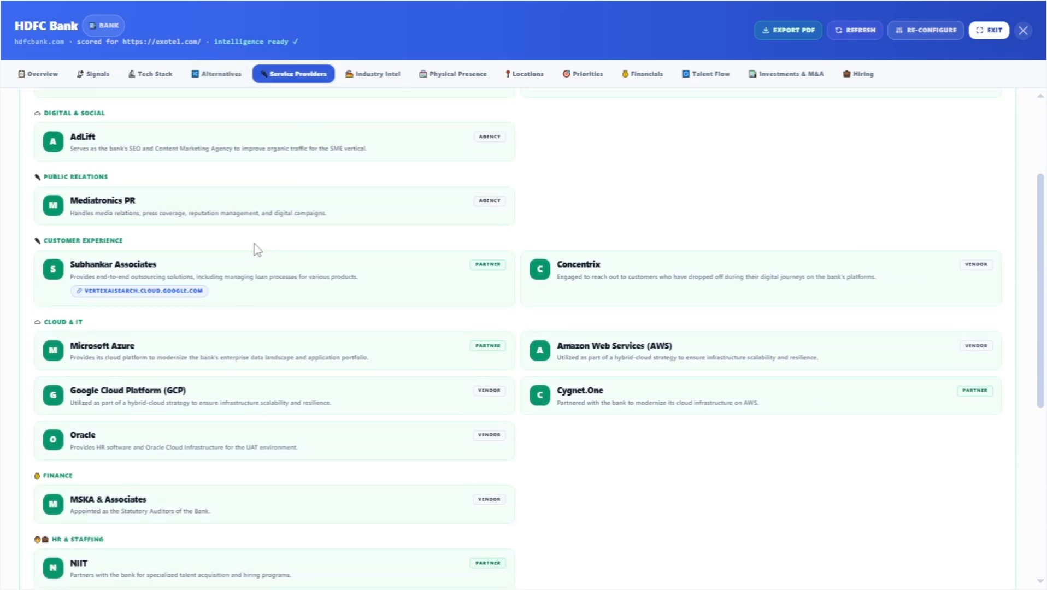
pyautogui.scroll(-2, 63, 155)
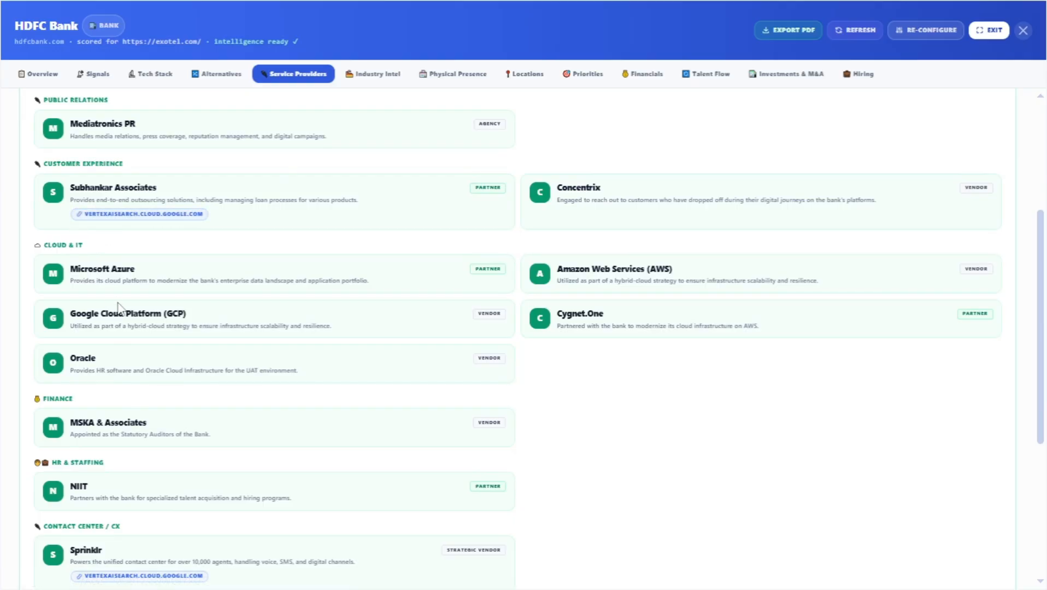
pyautogui.scroll(-2, 156, 352)
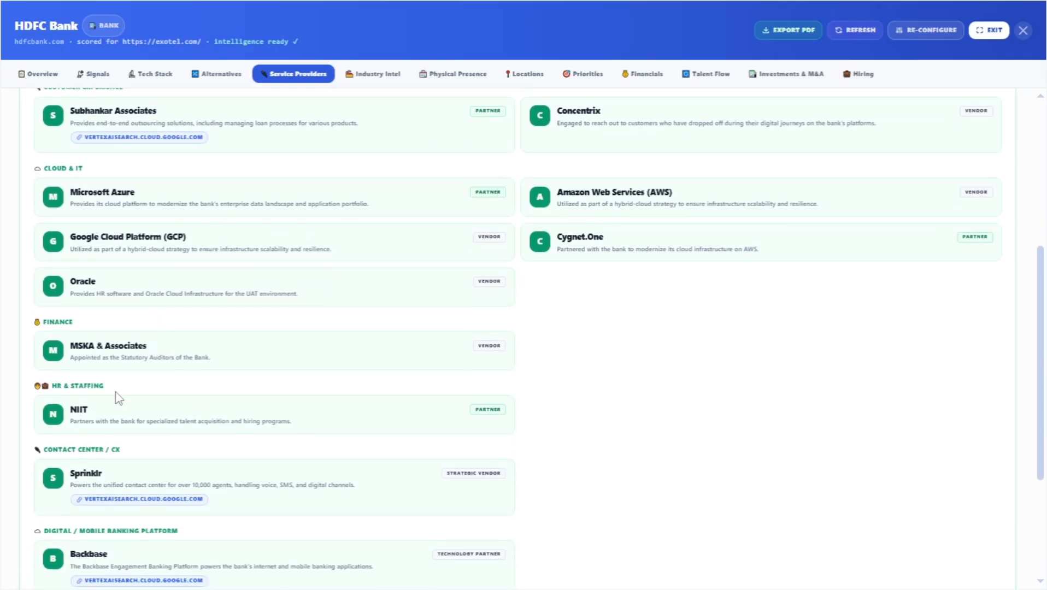
pyautogui.scroll(-5, 117, 398)
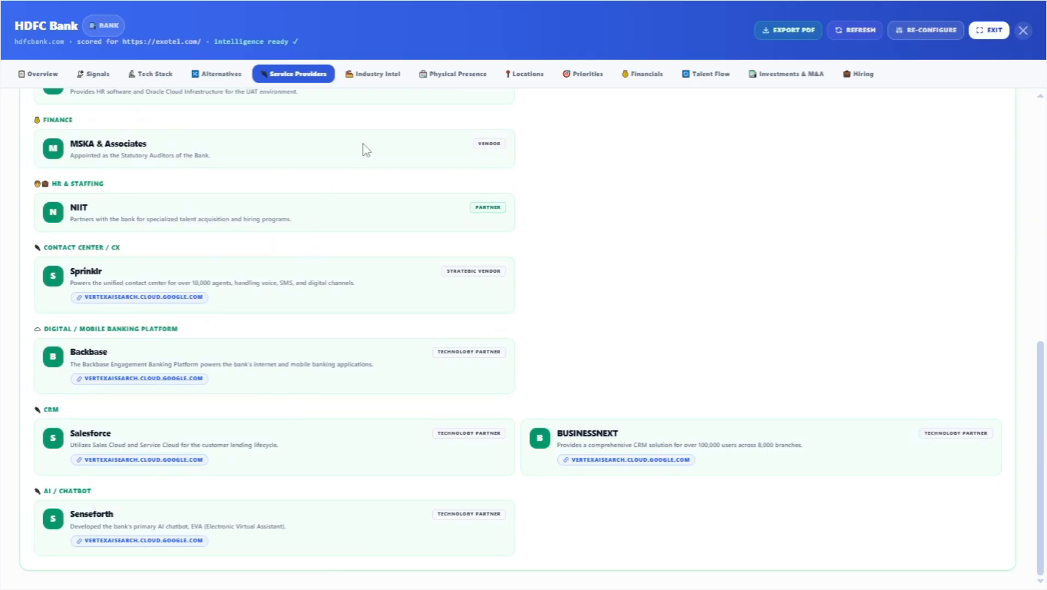
# Step: Read the Industry Intel, Physical Presence and Locations sections of the HDFC Bank report, including key intelligence fields and the country breakdown
pyautogui.click(375, 75)
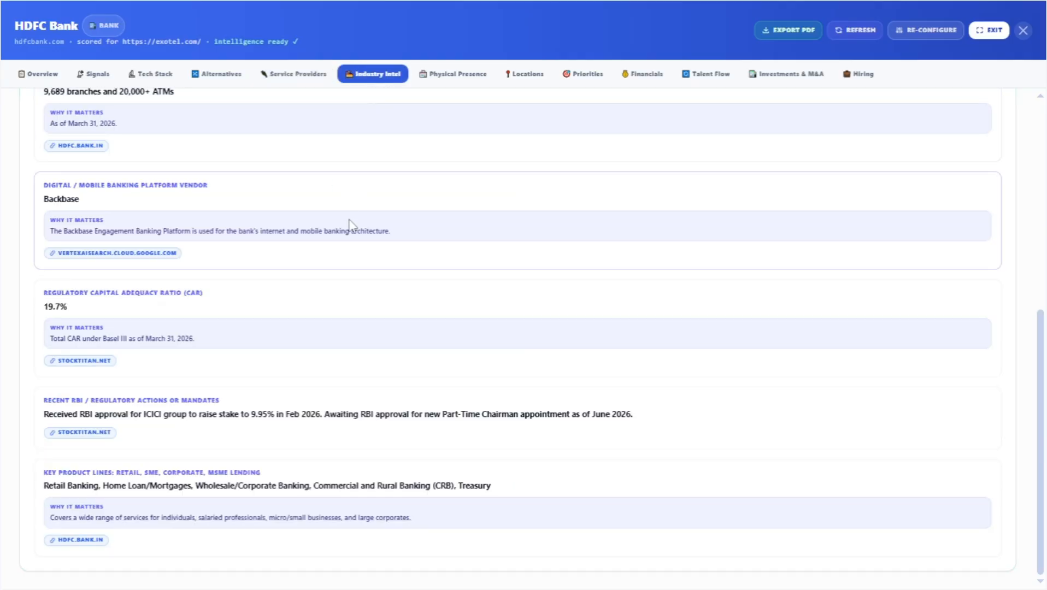
pyautogui.scroll(10, 350, 225)
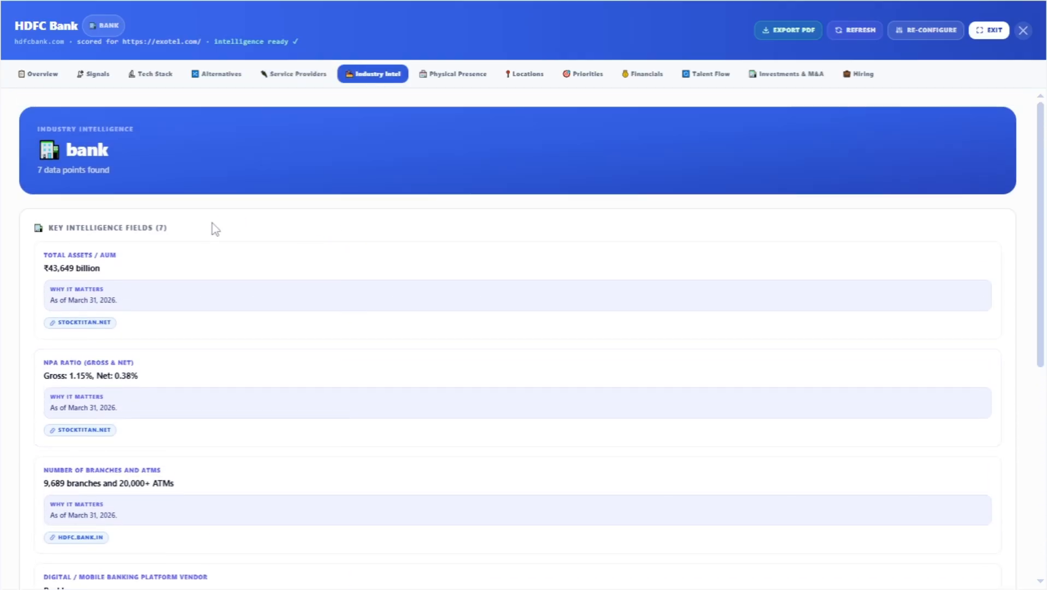
pyautogui.scroll(-8, 203, 255)
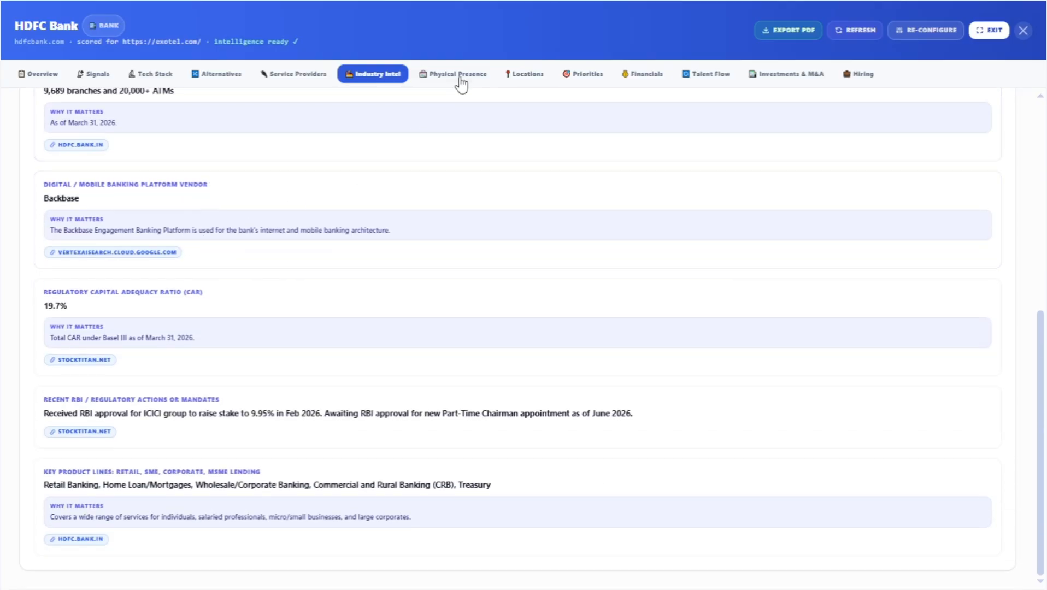
pyautogui.click(459, 75)
pyautogui.scroll(5, 399, 239)
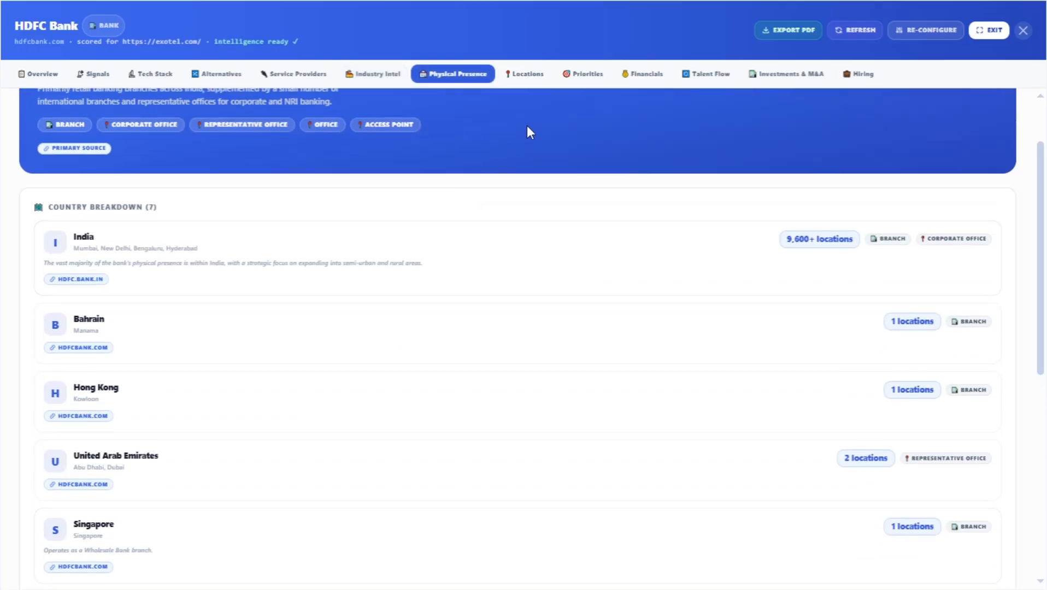
pyautogui.click(526, 76)
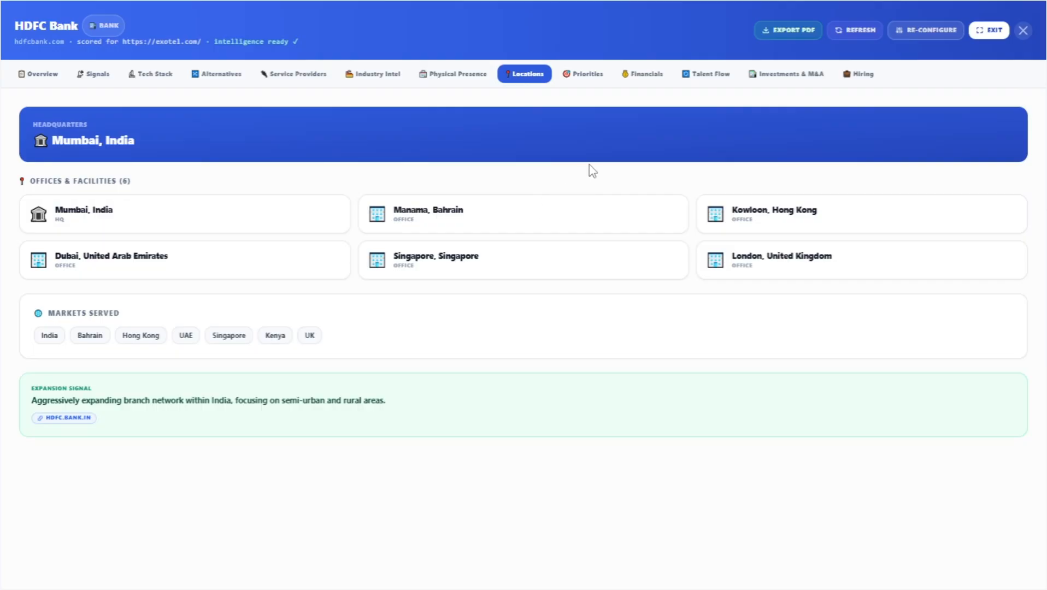
# Step: Examine HDFC Bank's strategic priorities and its Financials, including investors, bank loans and credit facilities, and the budget signal
pyautogui.click(588, 76)
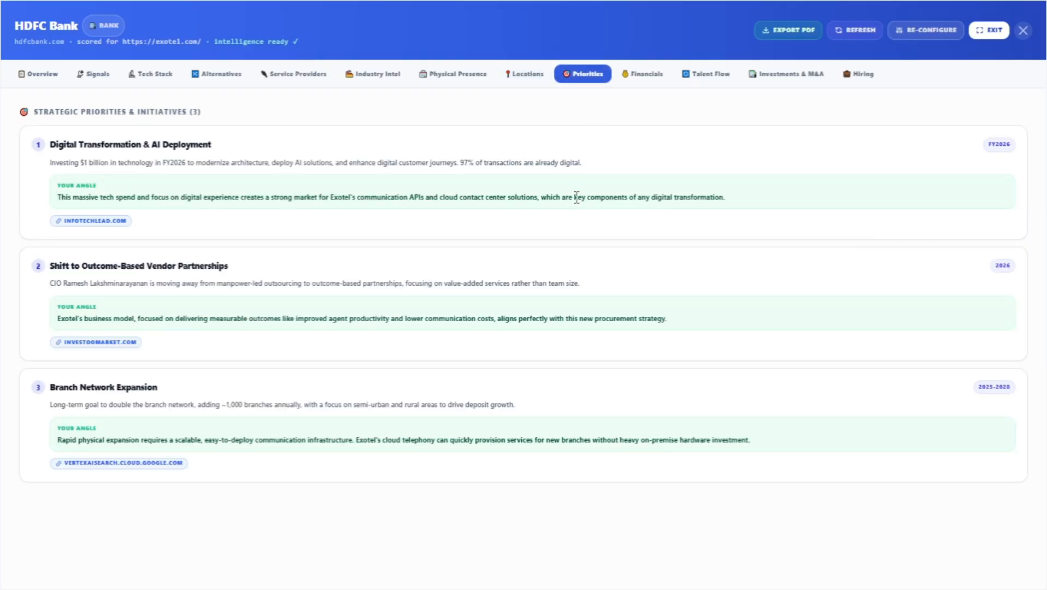
pyautogui.click(641, 78)
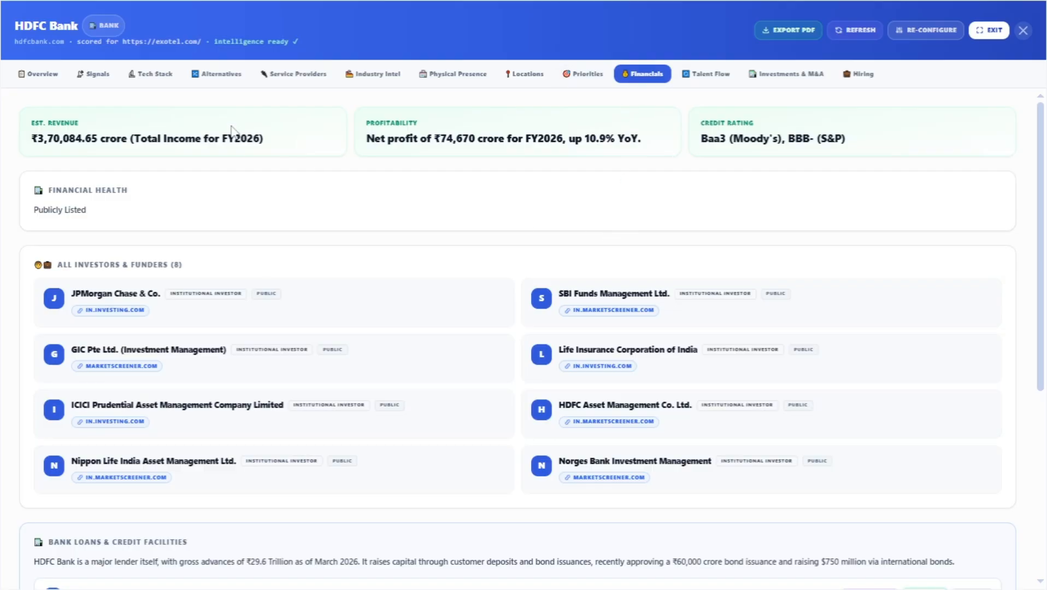
pyautogui.scroll(-5, 262, 268)
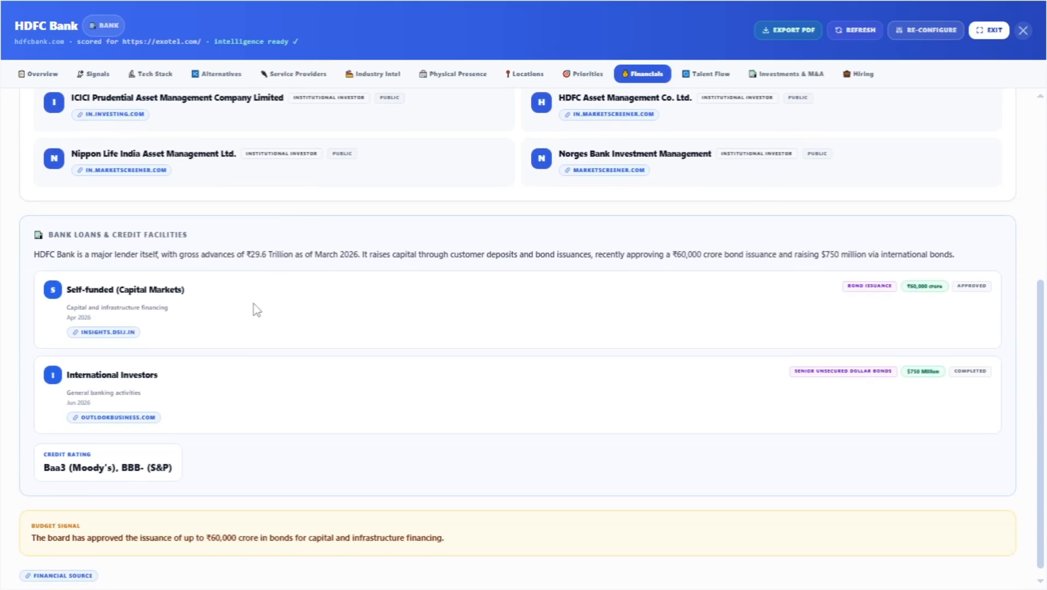
pyautogui.scroll(-1, 294, 358)
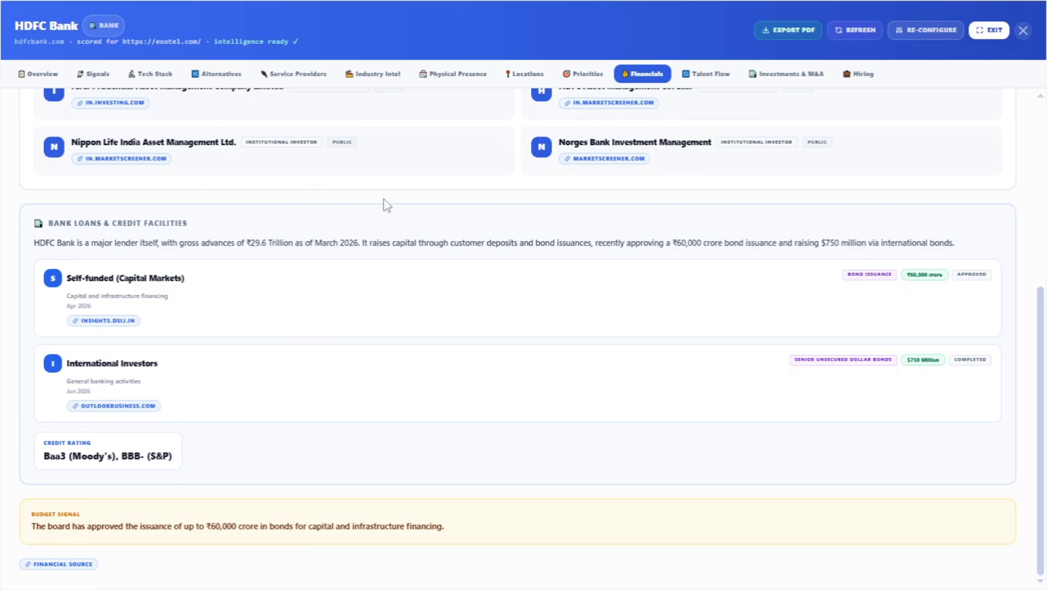
# Step: Read the Talent Flow, Investments & M&A and Hiring sections of the HDFC Bank report through to the high-signal open roles
pyautogui.click(702, 77)
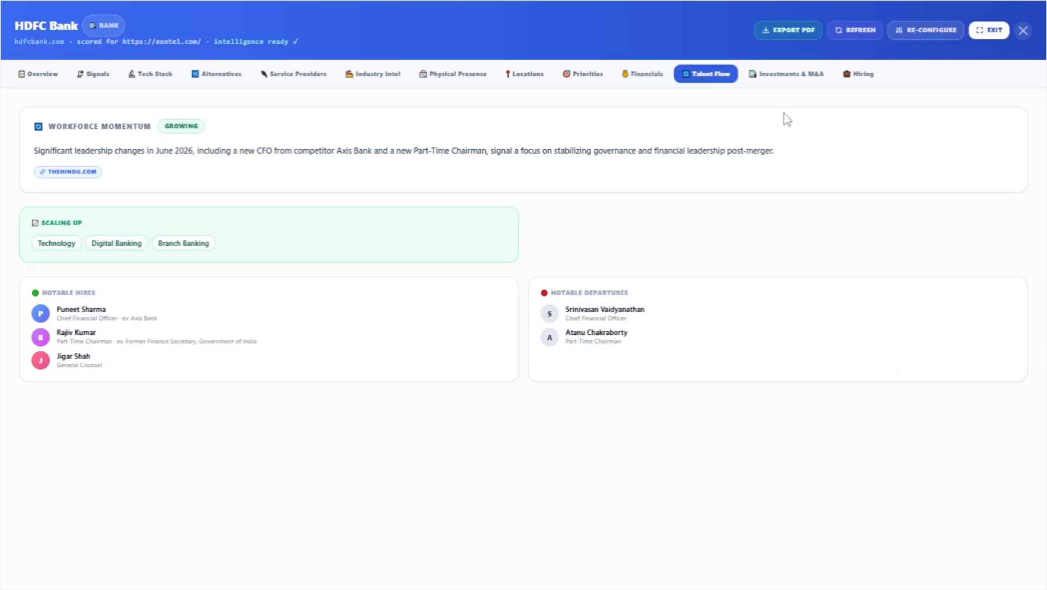
pyautogui.click(787, 82)
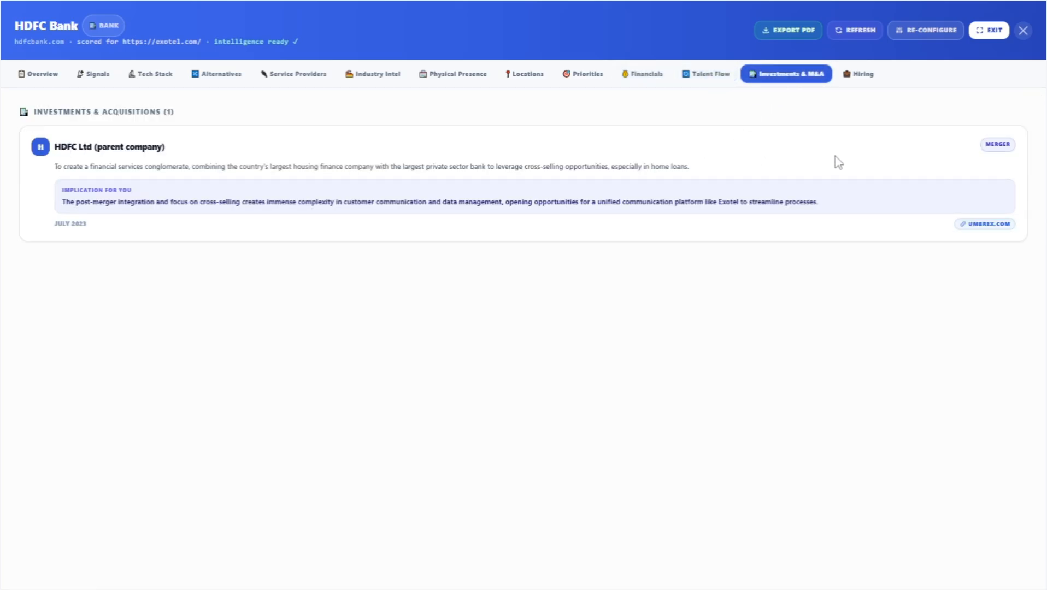
pyautogui.click(856, 81)
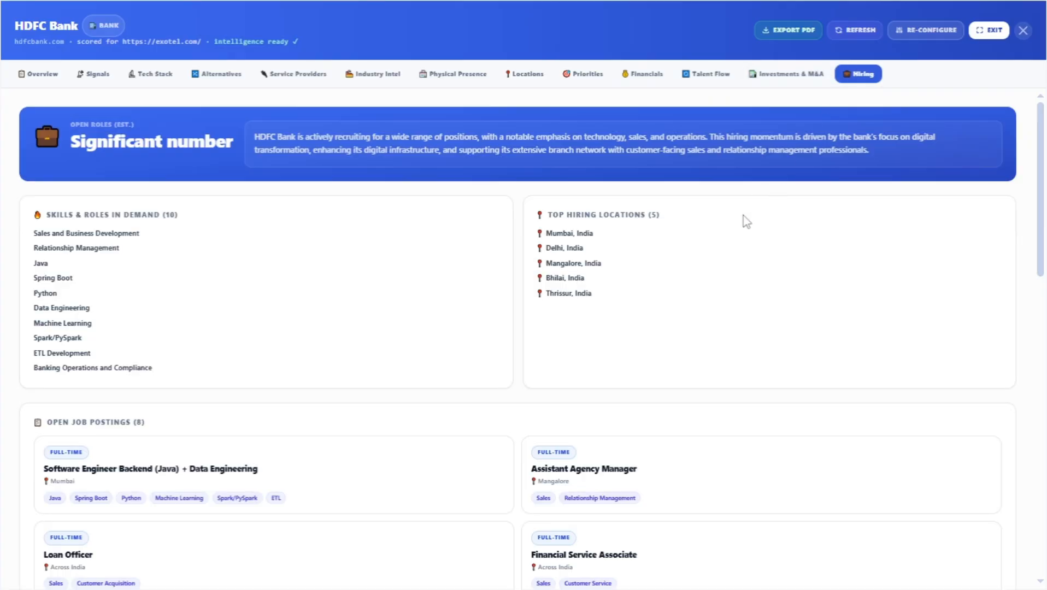
pyautogui.scroll(-15, 746, 221)
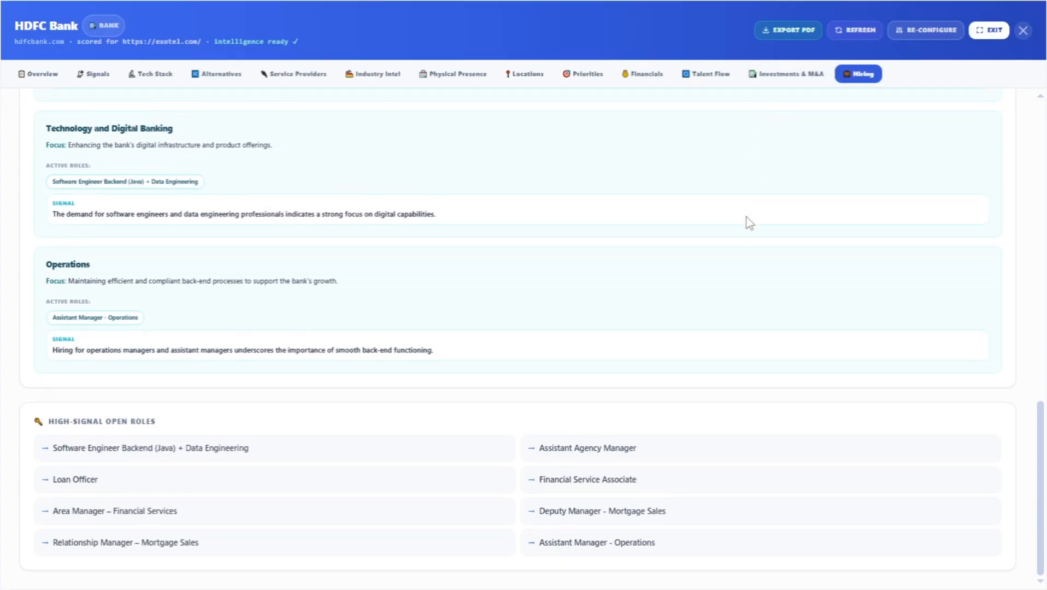
pyautogui.scroll(5, 850, 182)
# Step: Open the research re-configuration for HDFC Bank and go to the custom topics entry
pyautogui.click(919, 32)
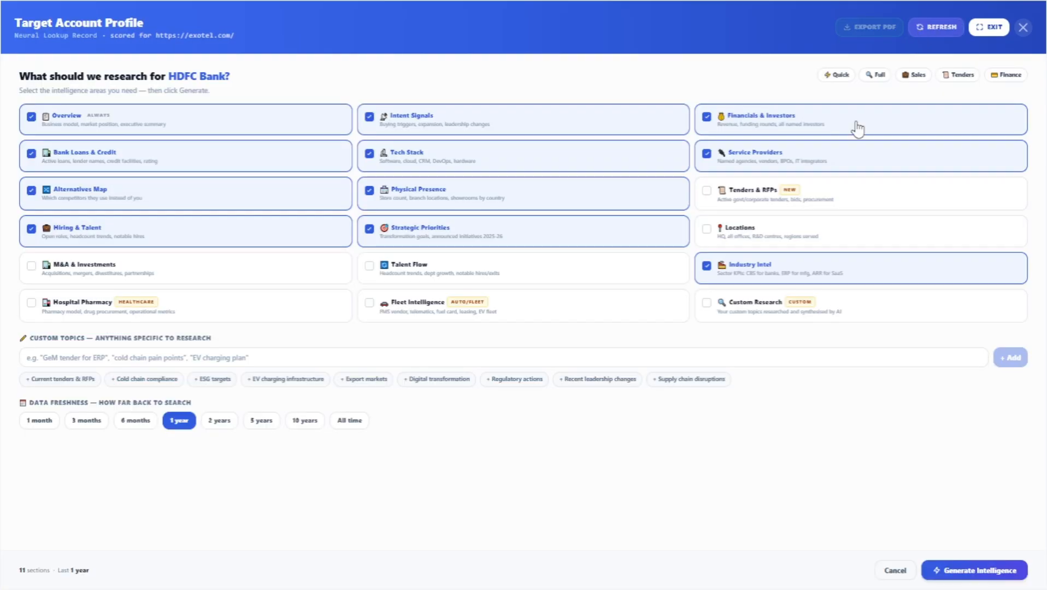
pyautogui.click(73, 353)
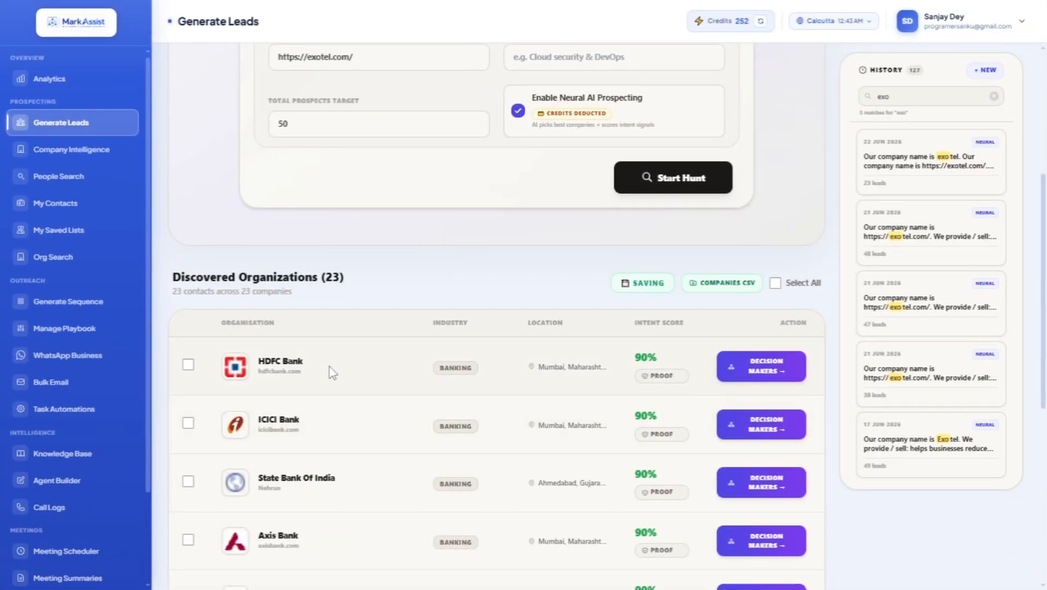
# Step: Find the decision makers for HDFC Bank from the discovered organizations and review the listed people and the applied role and company filters
pyautogui.scroll(-2, 314, 295)
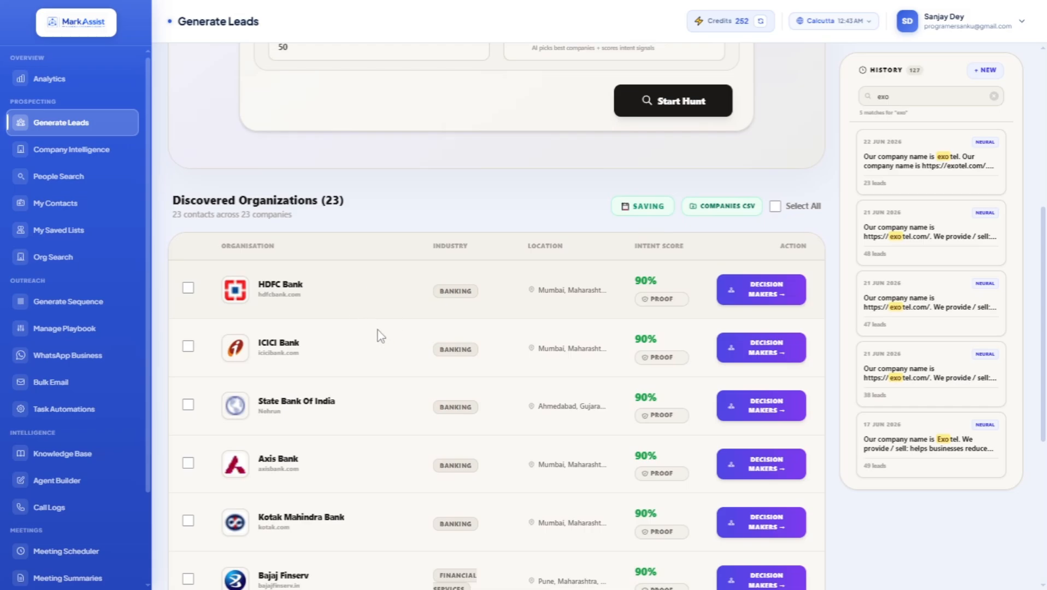
pyautogui.click(744, 290)
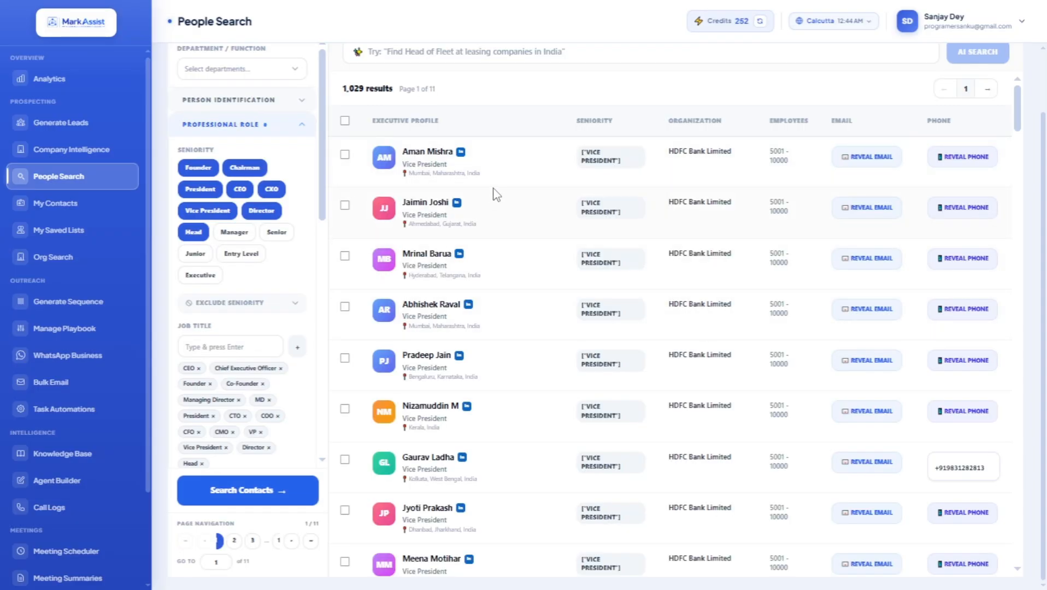
pyautogui.scroll(-9, 639, 204)
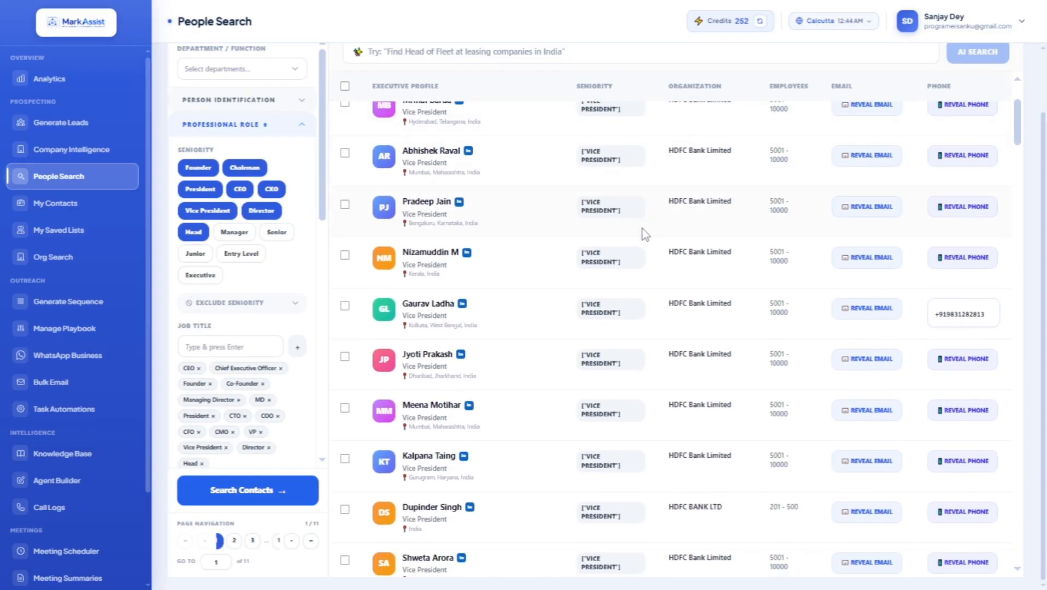
pyautogui.scroll(-5, 232, 263)
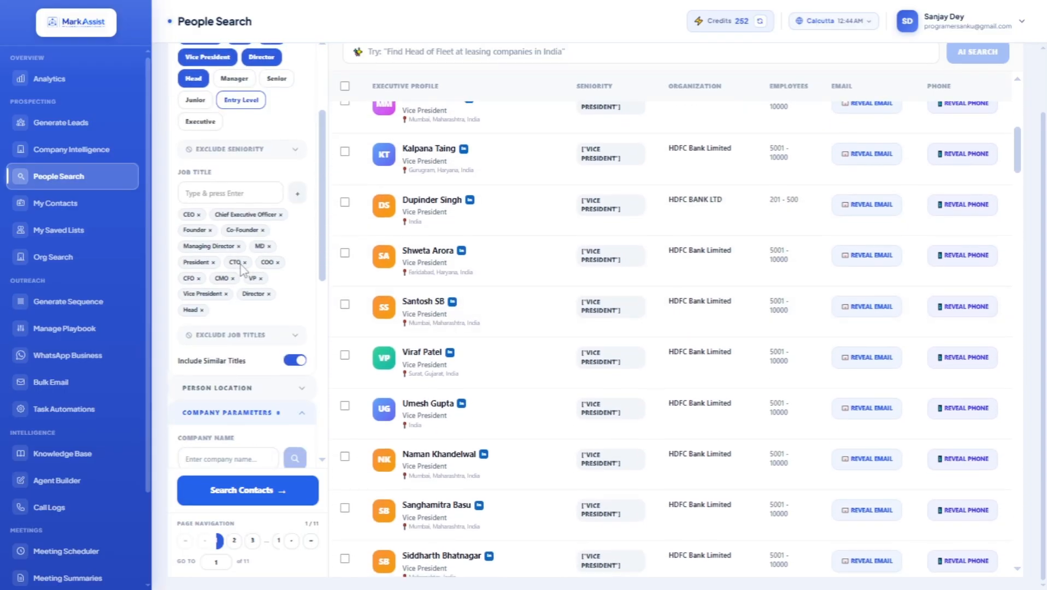
pyautogui.scroll(6, 236, 322)
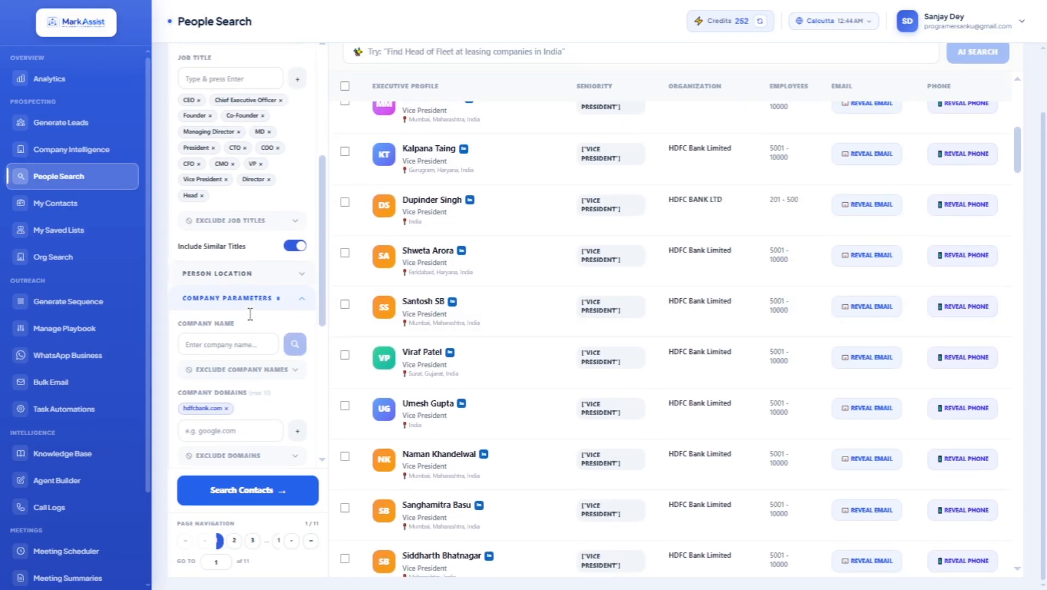
pyautogui.scroll(10, 629, 316)
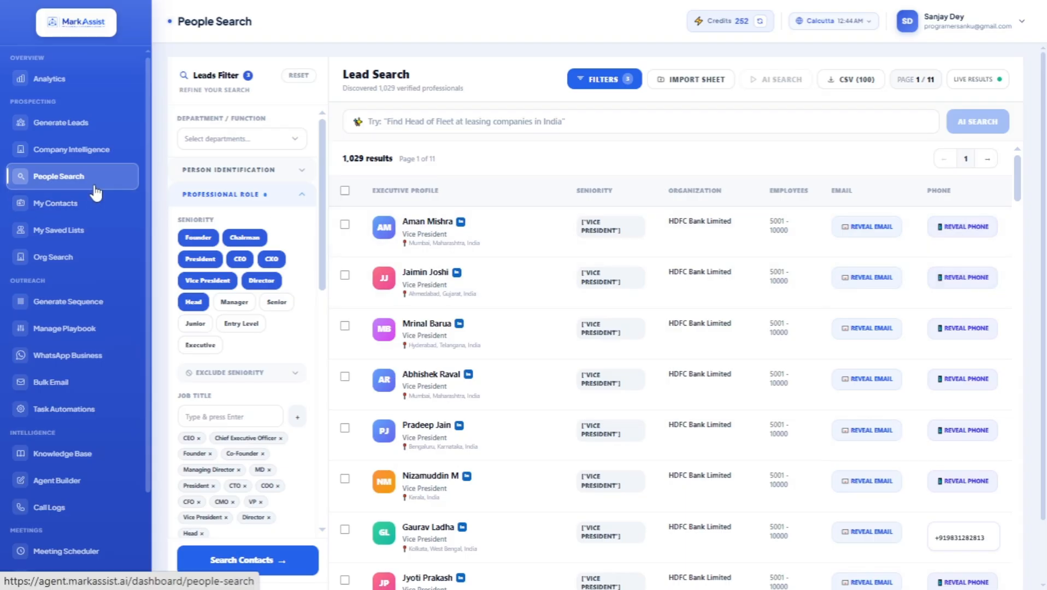
# Step: Open My Contacts and look through the Organization, Industry, Job Title and Location filter options
pyautogui.click(87, 205)
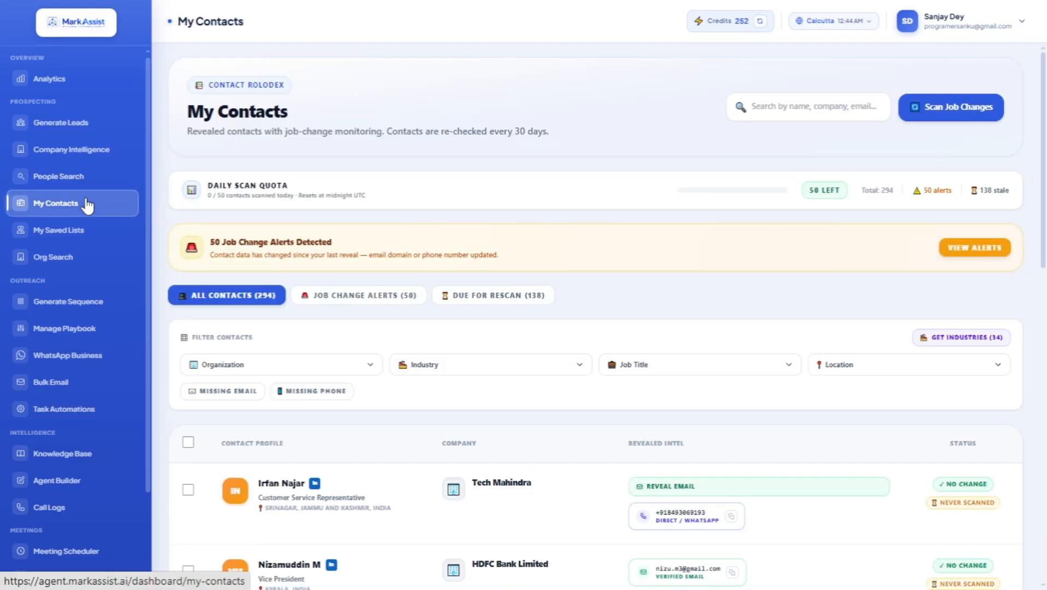
pyautogui.scroll(-3, 393, 205)
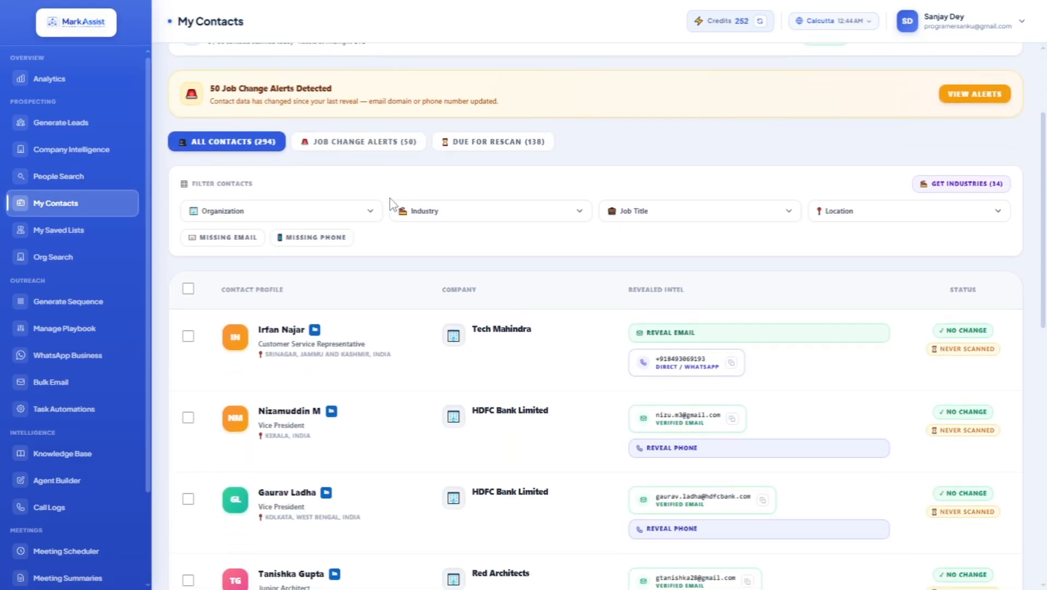
pyautogui.click(281, 214)
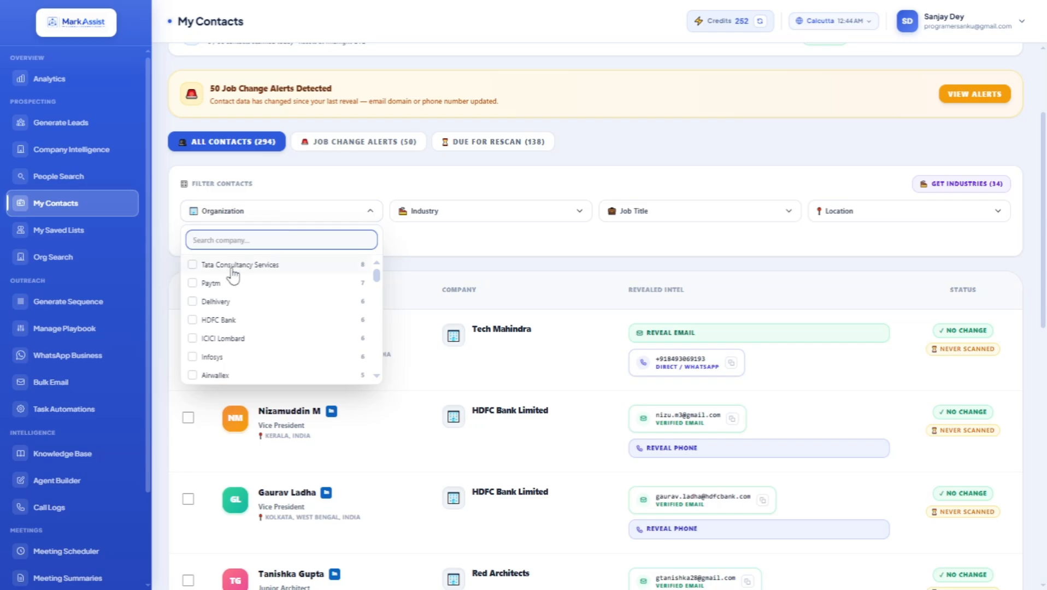
pyautogui.click(464, 219)
pyautogui.click(673, 218)
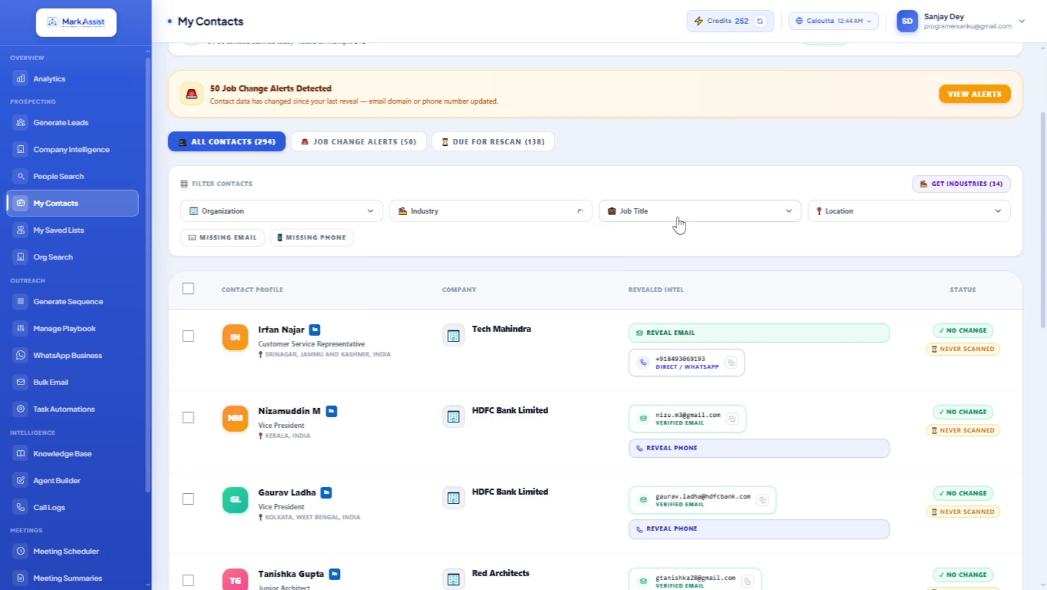
pyautogui.click(866, 215)
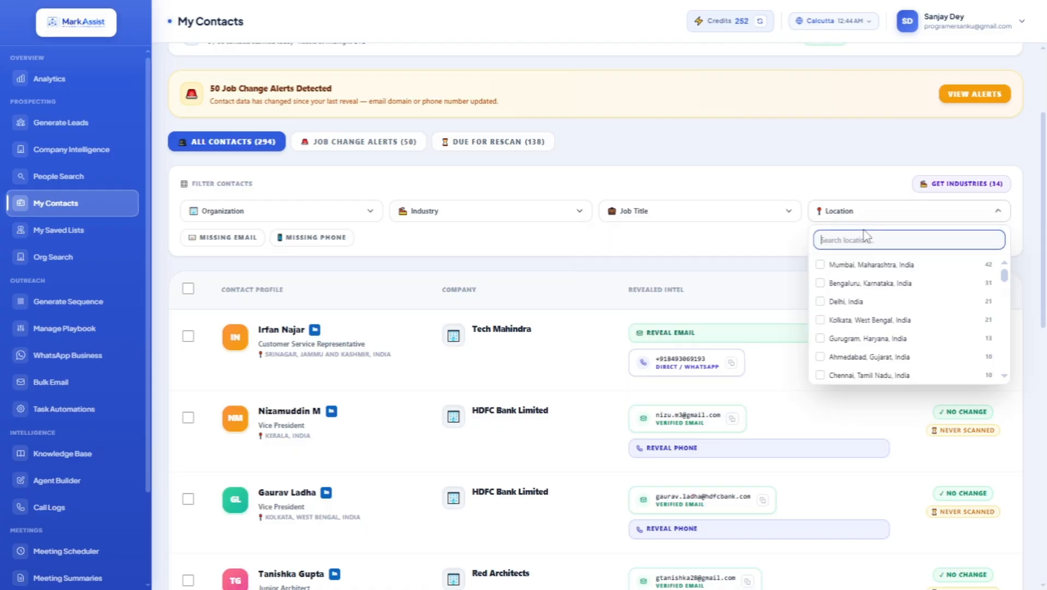
# Step: Filter the contacts to the Information Technology and Services industry and select all matching contacts for a new lead list
pyautogui.click(518, 216)
pyautogui.click(518, 216)
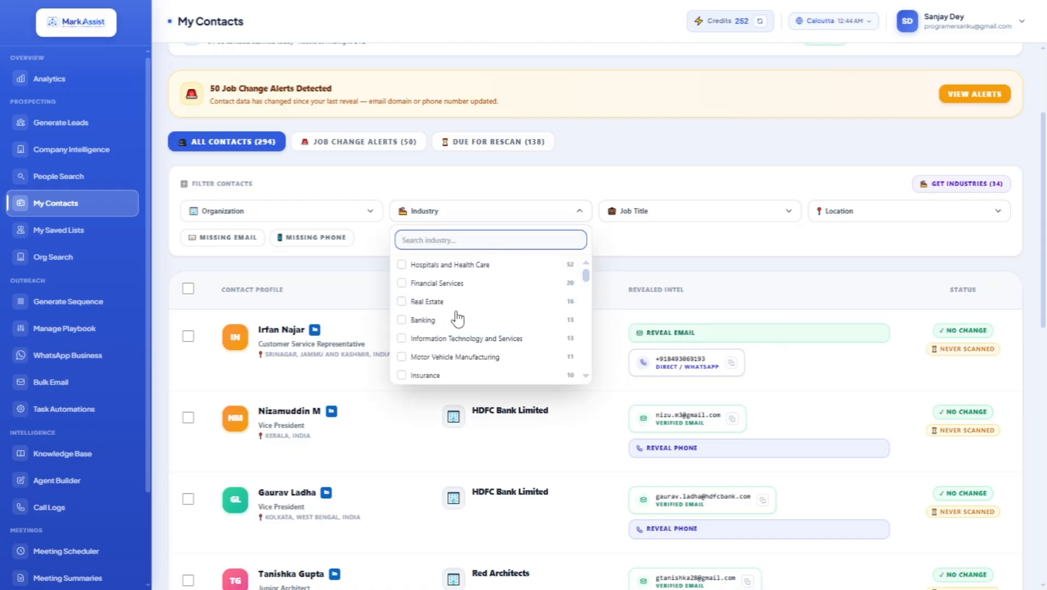
pyautogui.click(403, 339)
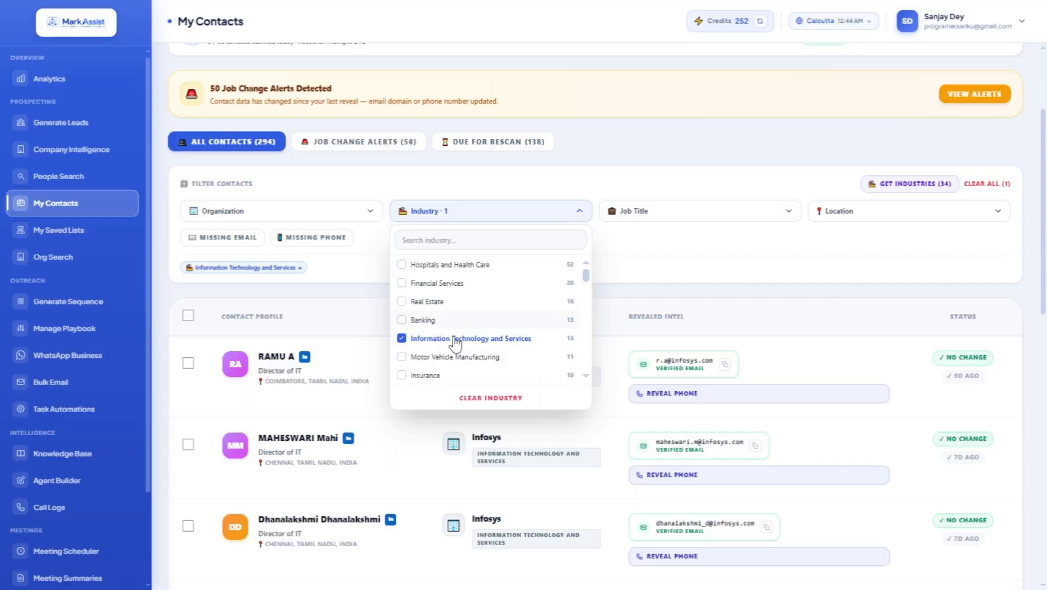
pyautogui.click(188, 317)
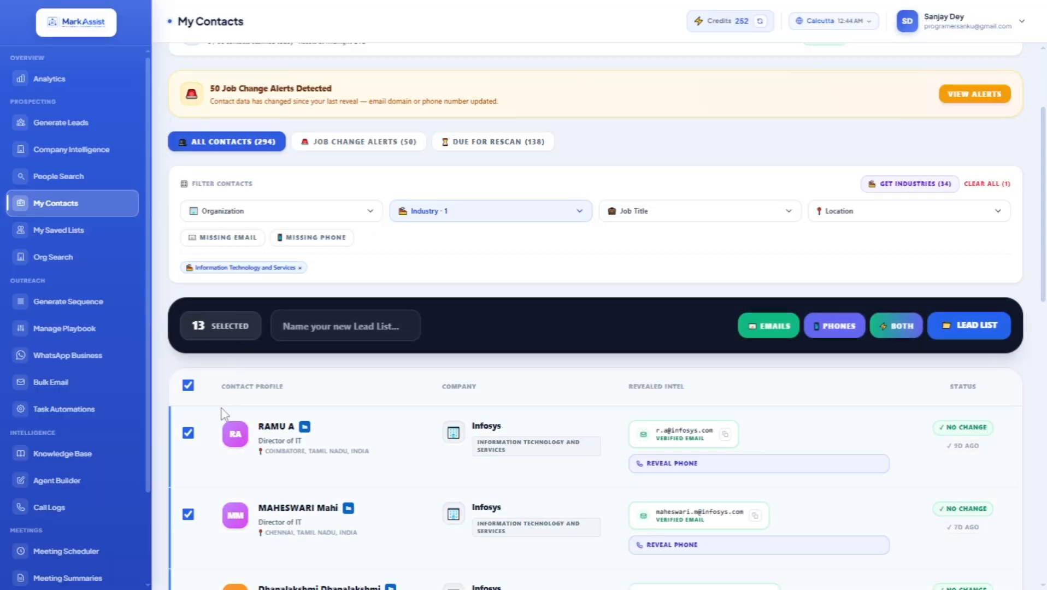
pyautogui.scroll(-3, 227, 416)
pyautogui.scroll(2, 296, 252)
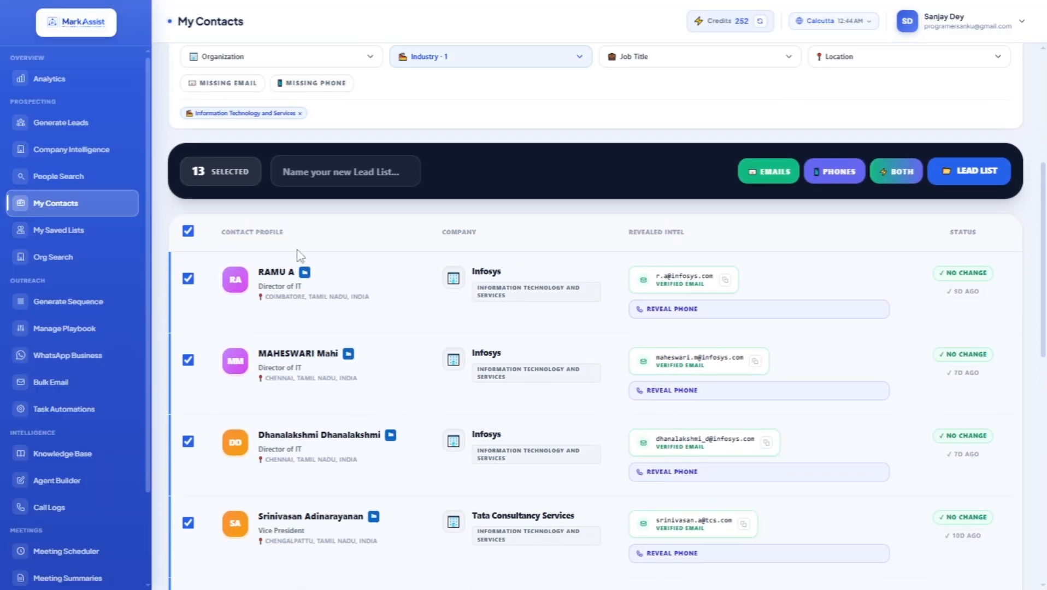
pyautogui.click(342, 174)
pyautogui.scroll(5, 596, 304)
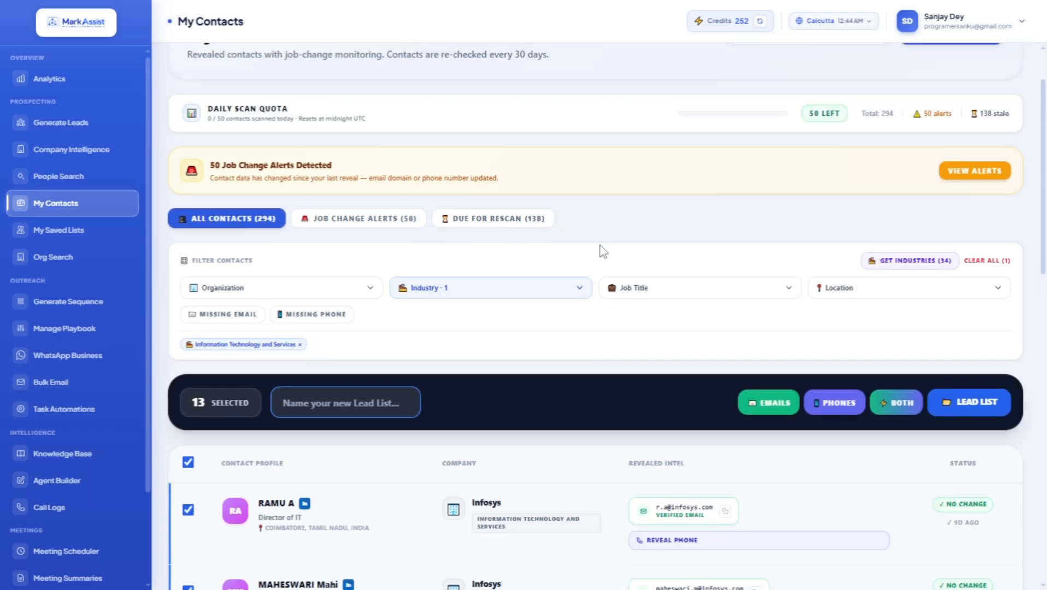
# Step: Show the contacts with job change alerts, clear all filters and review the flagged contacts
pyautogui.click(354, 221)
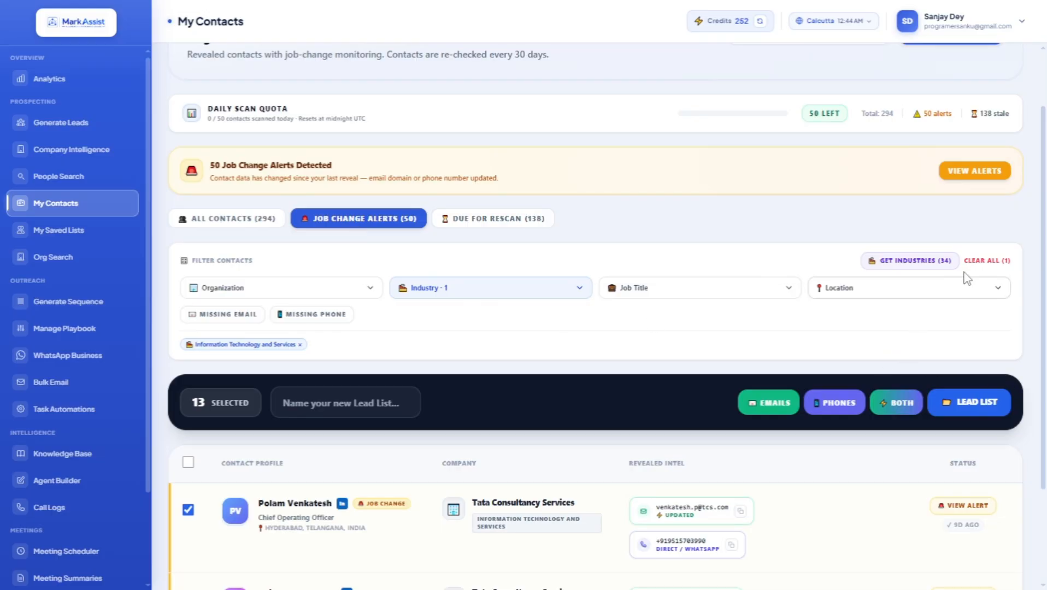
pyautogui.click(986, 260)
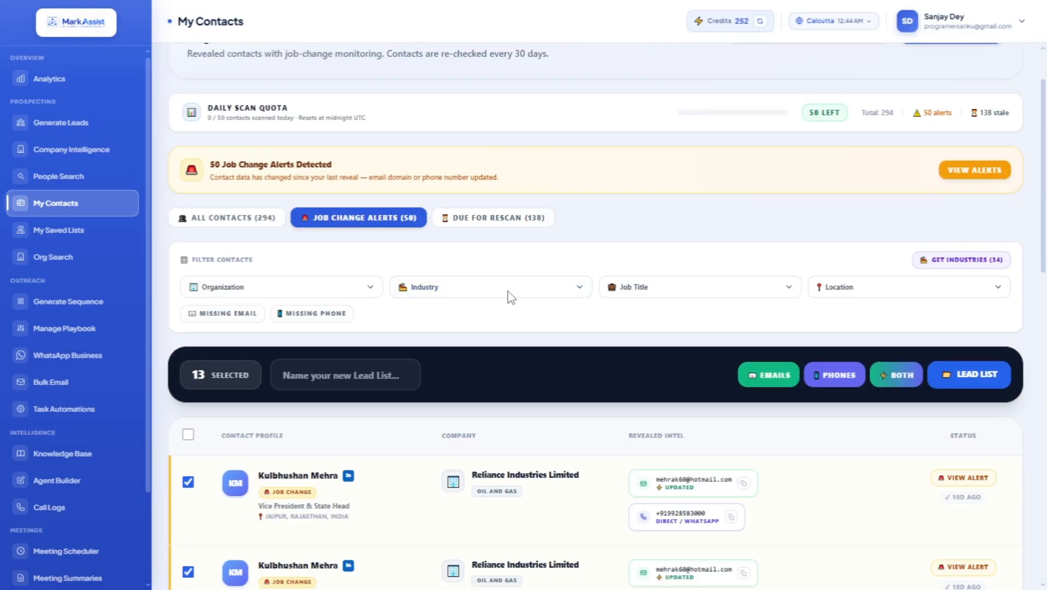
pyautogui.scroll(-4, 508, 297)
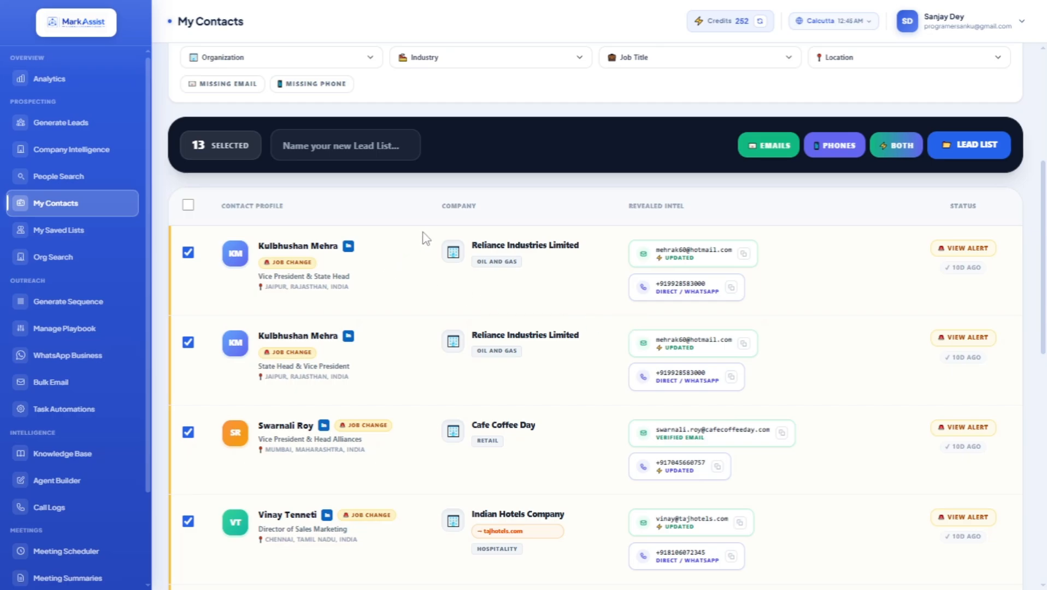
pyautogui.scroll(-6, 492, 328)
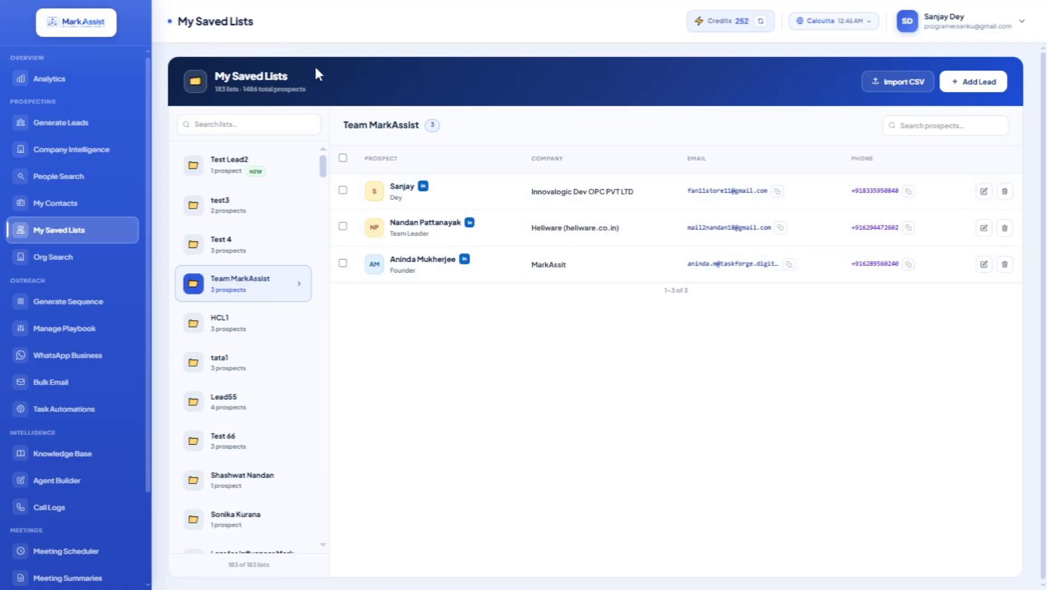
# Step: Search organizations in Org Search by the 1001 - 5000 employee size, expanding the revenue and business model filters, and look through the results
pyautogui.click(253, 121)
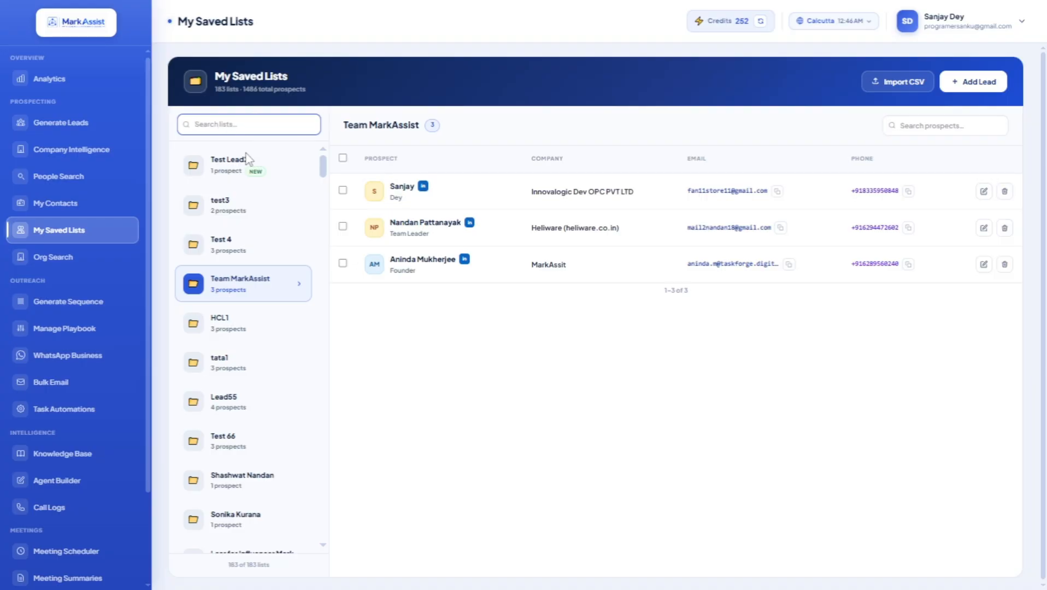
pyautogui.click(78, 258)
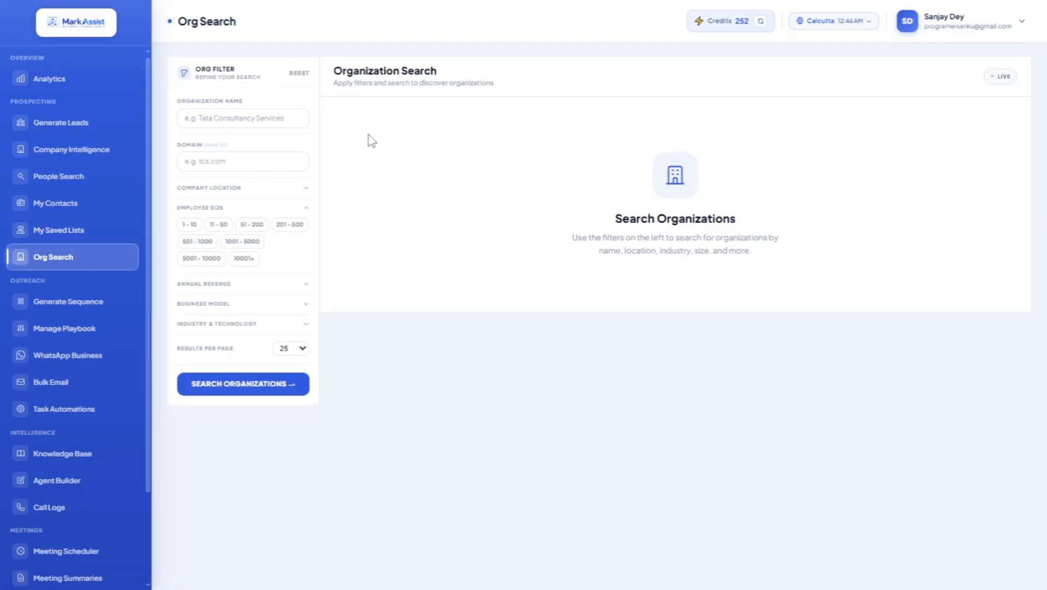
pyautogui.click(290, 286)
pyautogui.click(256, 345)
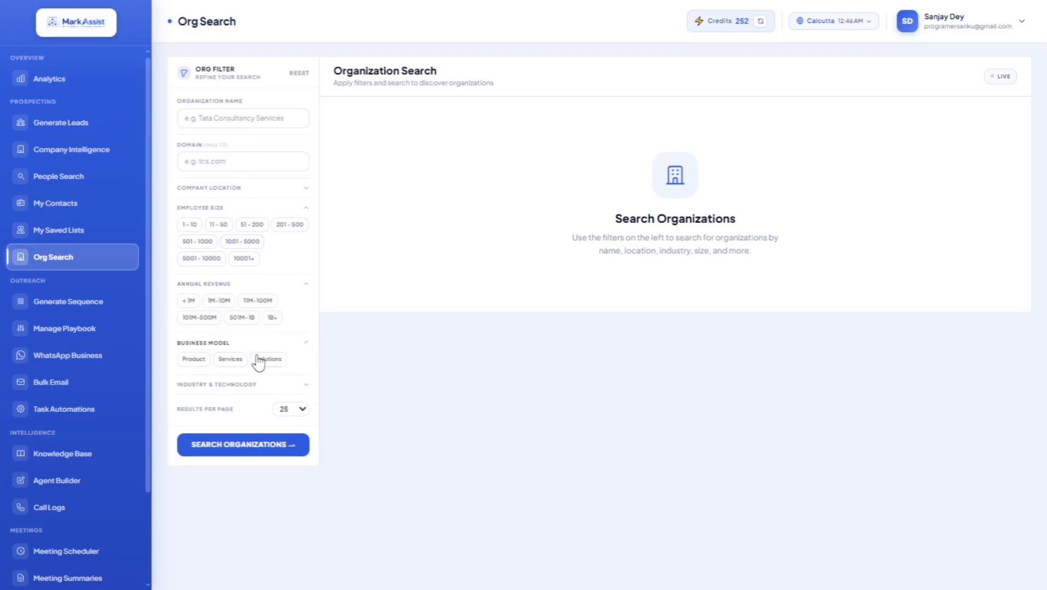
pyautogui.click(243, 243)
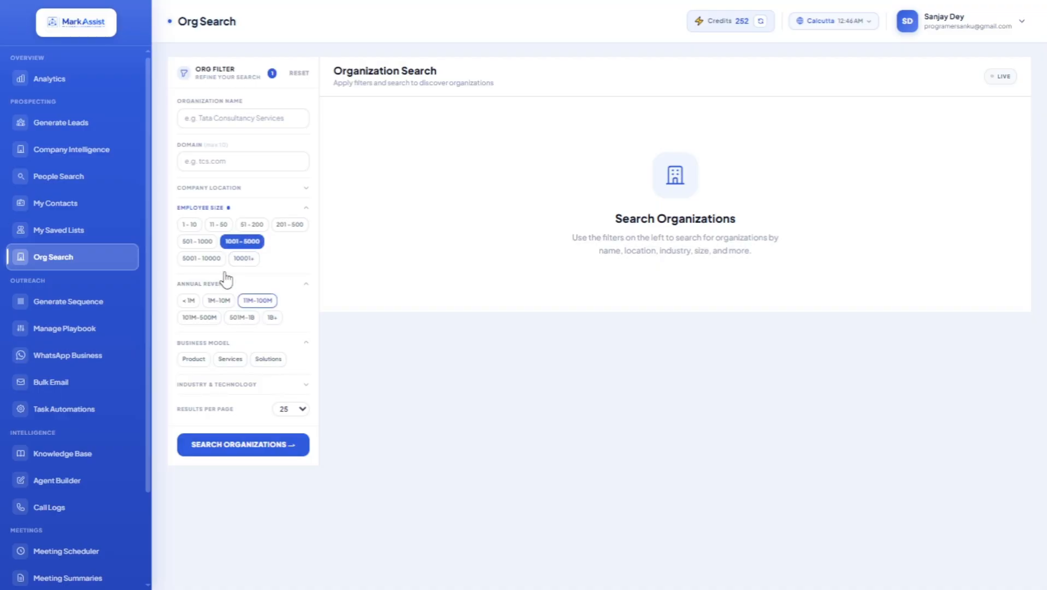
pyautogui.click(246, 445)
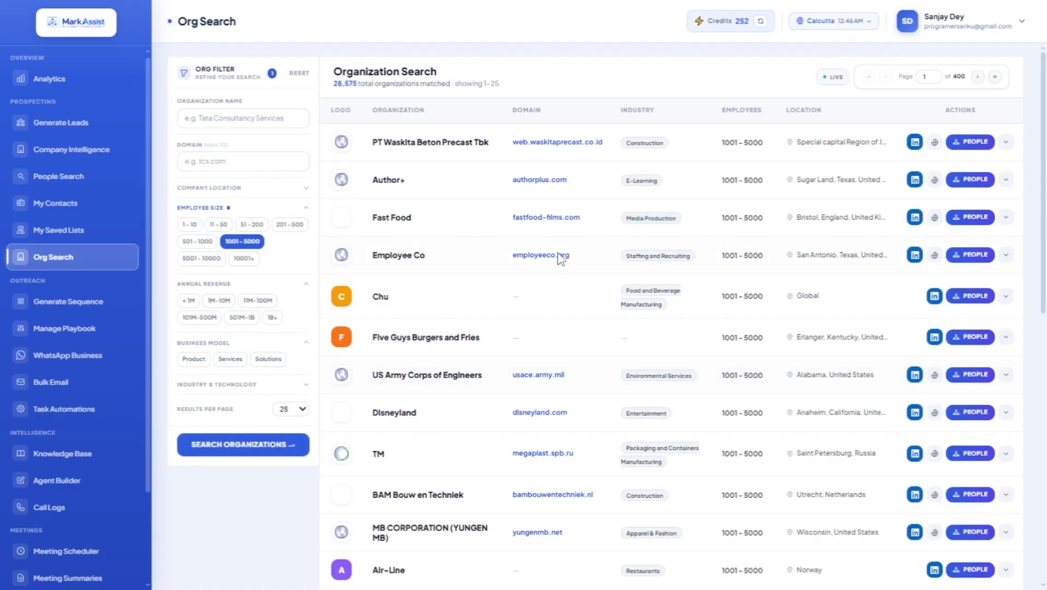
pyautogui.scroll(-8, 650, 317)
pyautogui.scroll(8, 654, 299)
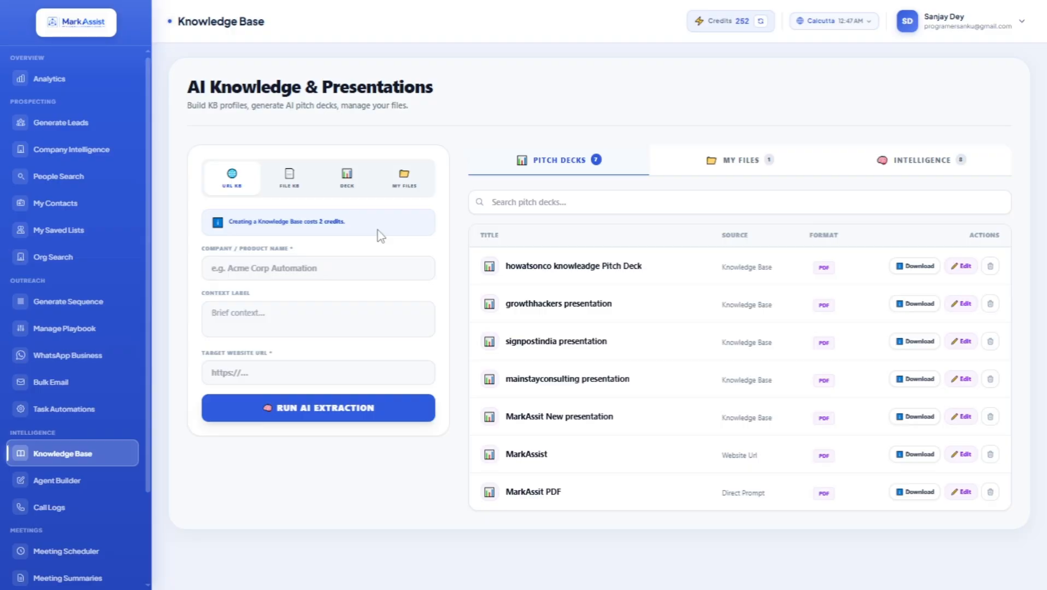
# Step: Look through the Knowledge Base forms for URL extraction, file extraction, pitch deck generation and file upload
pyautogui.click(333, 371)
pyautogui.click(287, 178)
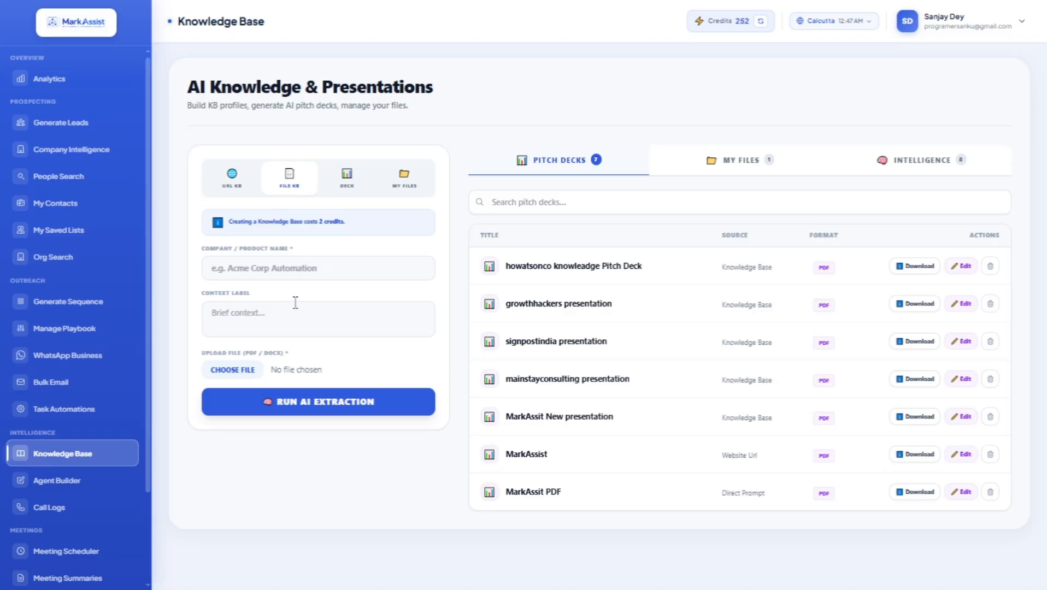
pyautogui.click(345, 180)
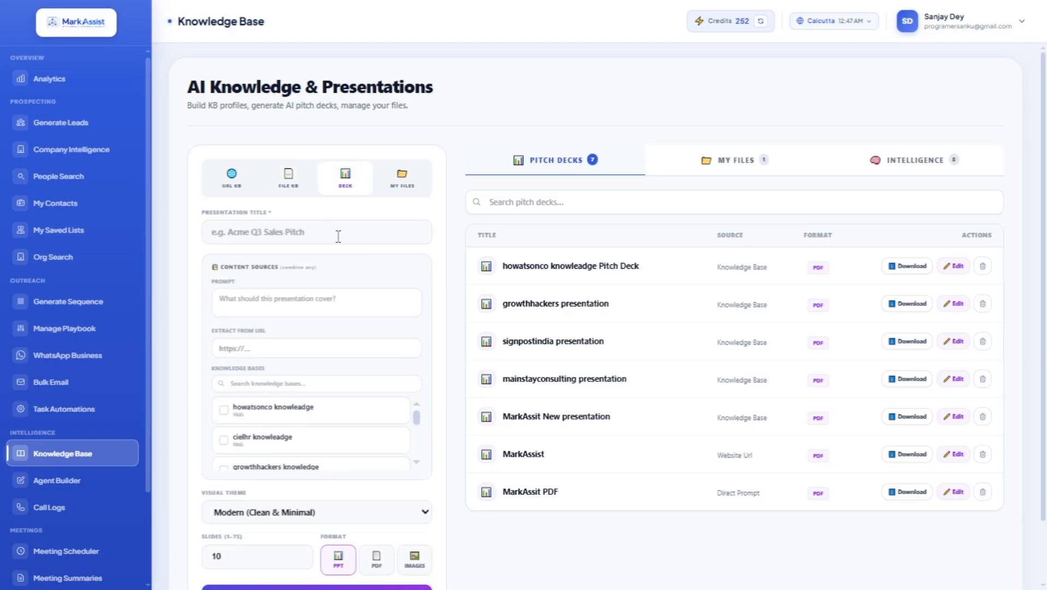
pyautogui.scroll(-2, 344, 349)
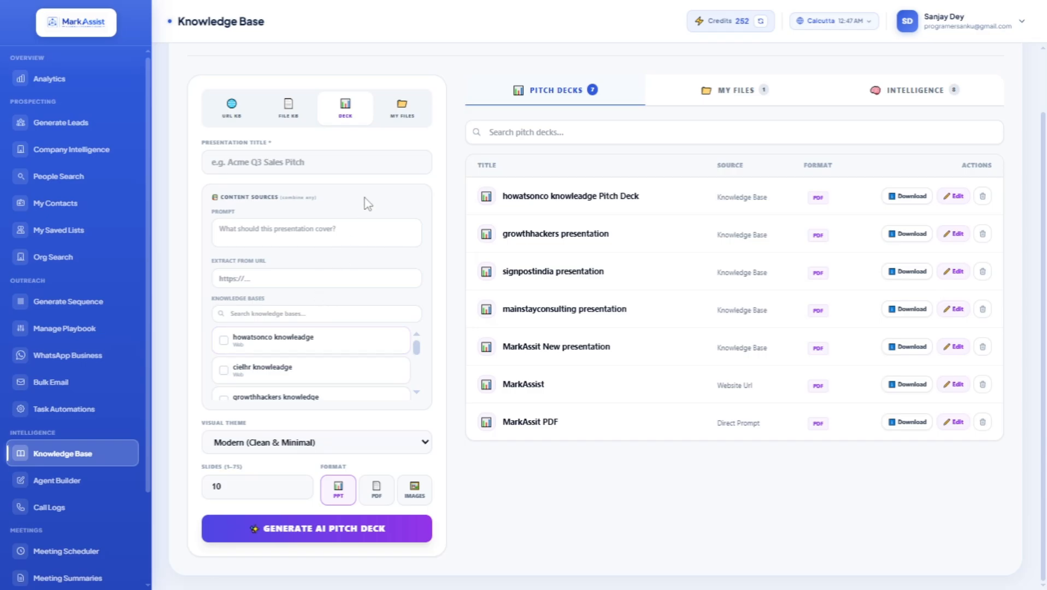
pyautogui.click(400, 109)
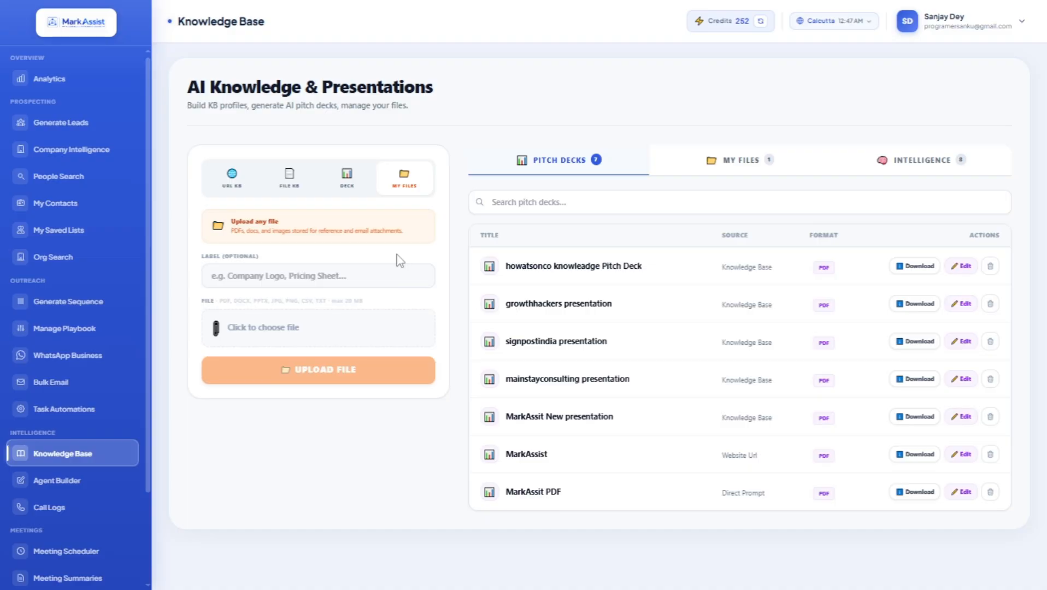
# Step: Open the howatsonco knowleadge intelligence entry and review its overview, target ICPs, pitches and knowledge graph
pyautogui.click(885, 167)
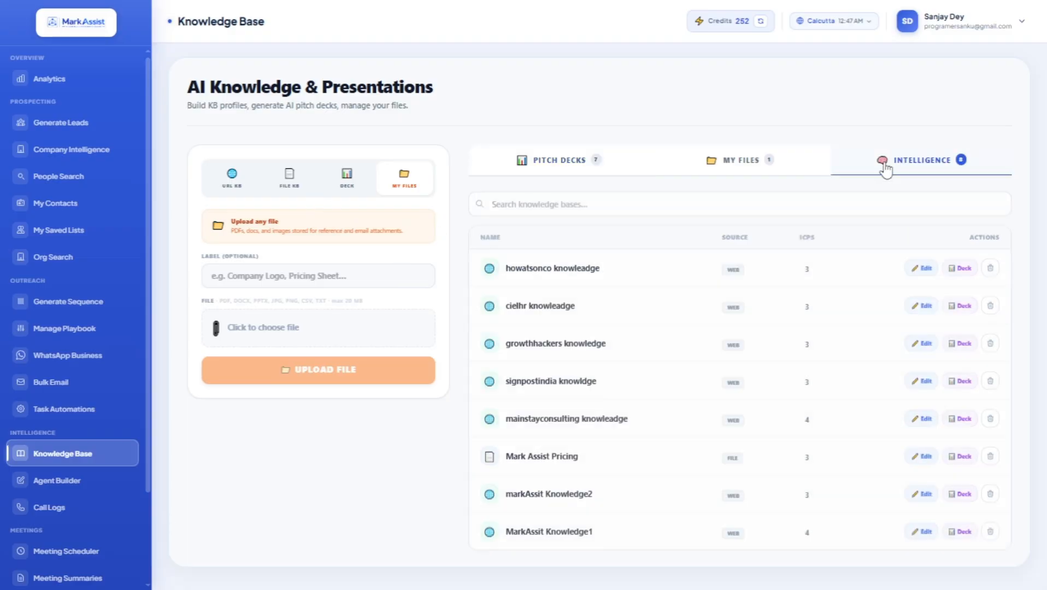
pyautogui.click(639, 267)
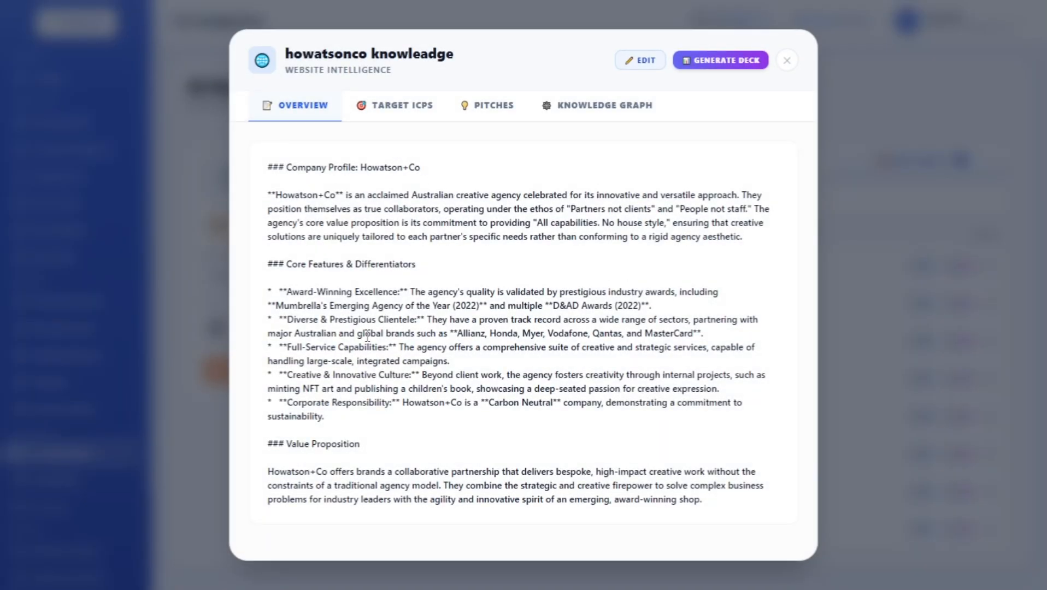
pyautogui.click(397, 112)
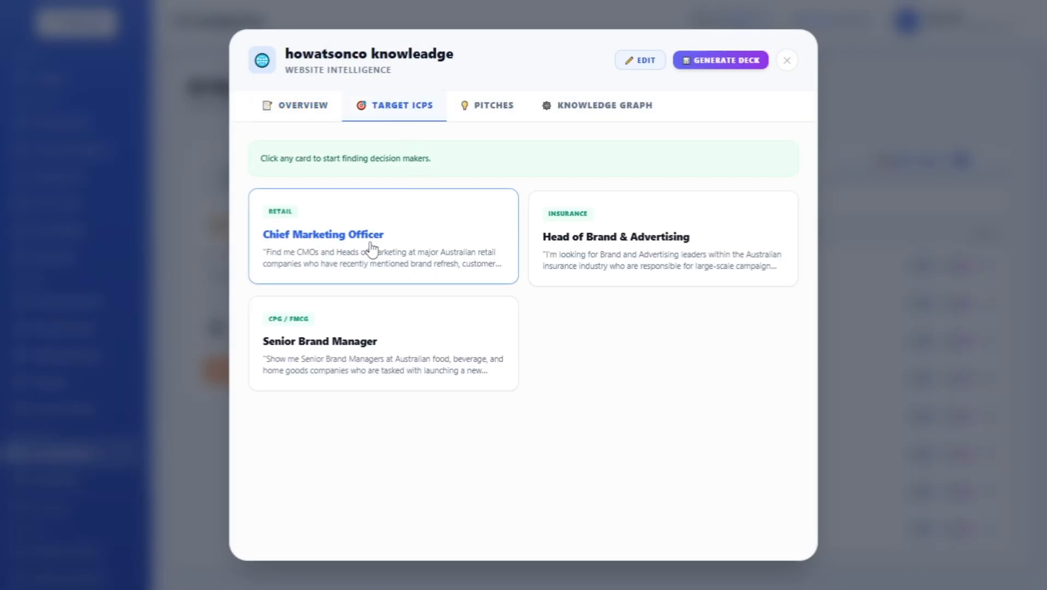
pyautogui.click(491, 112)
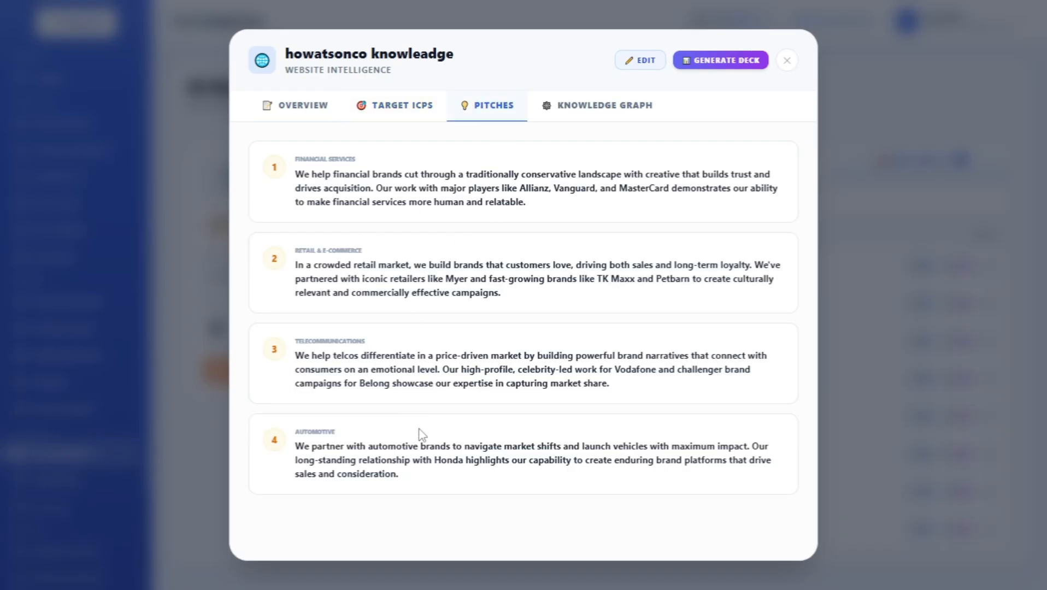
pyautogui.click(596, 109)
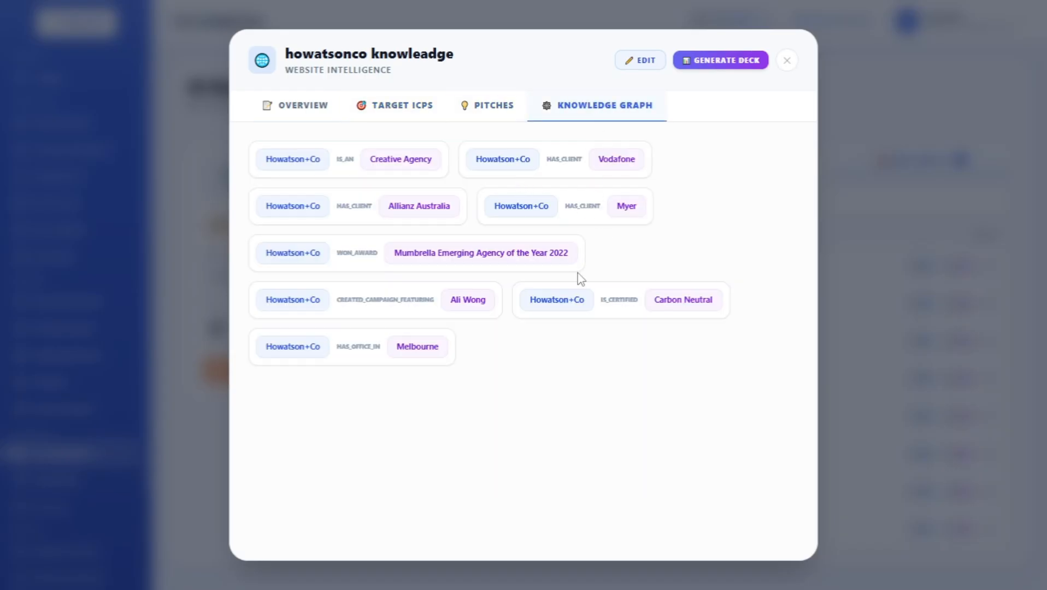
# Step: Find decision makers from the entry's retail Chief Marketing Officer ICP and look through the listed leads
pyautogui.click(382, 115)
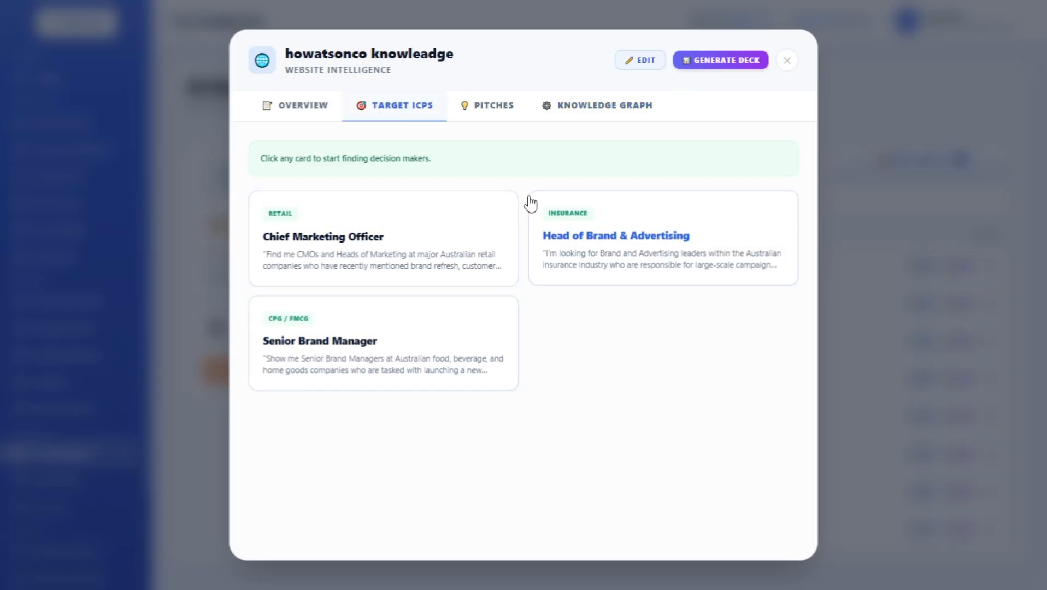
pyautogui.click(413, 264)
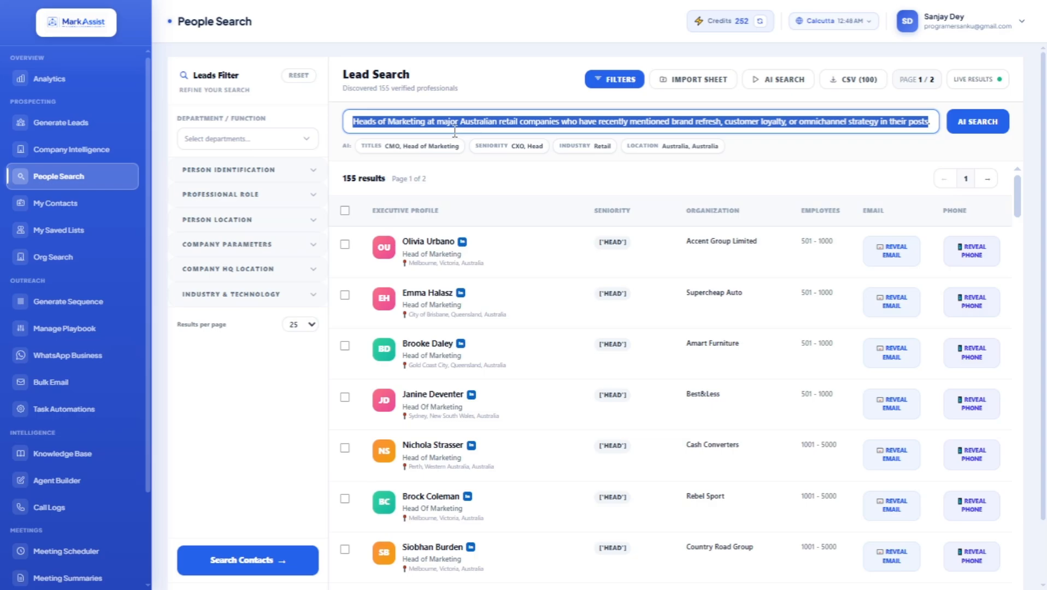
pyautogui.scroll(-5, 727, 270)
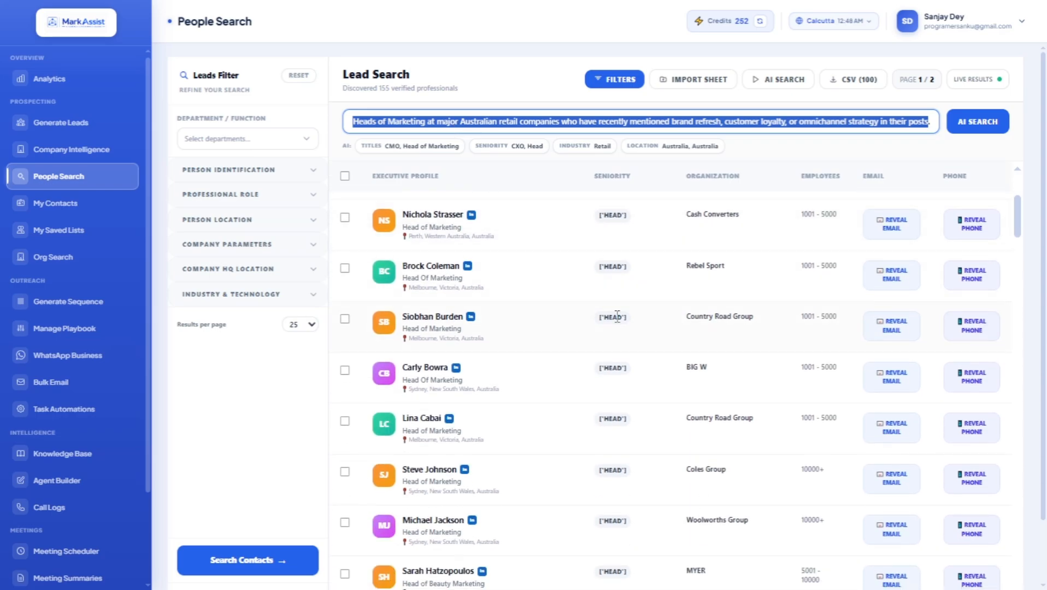
pyautogui.scroll(5, 576, 283)
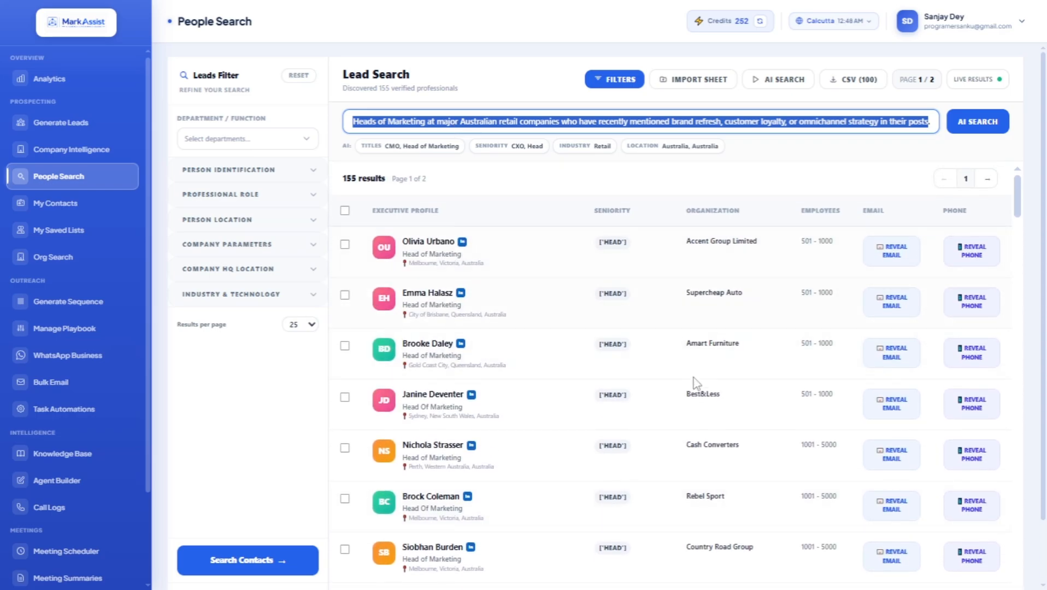
# Step: Return to the Knowledge Base, download the howatsonco knowleadge Pitch Deck and look through its slides from the last page upward
pyautogui.scroll(-8, 460, 327)
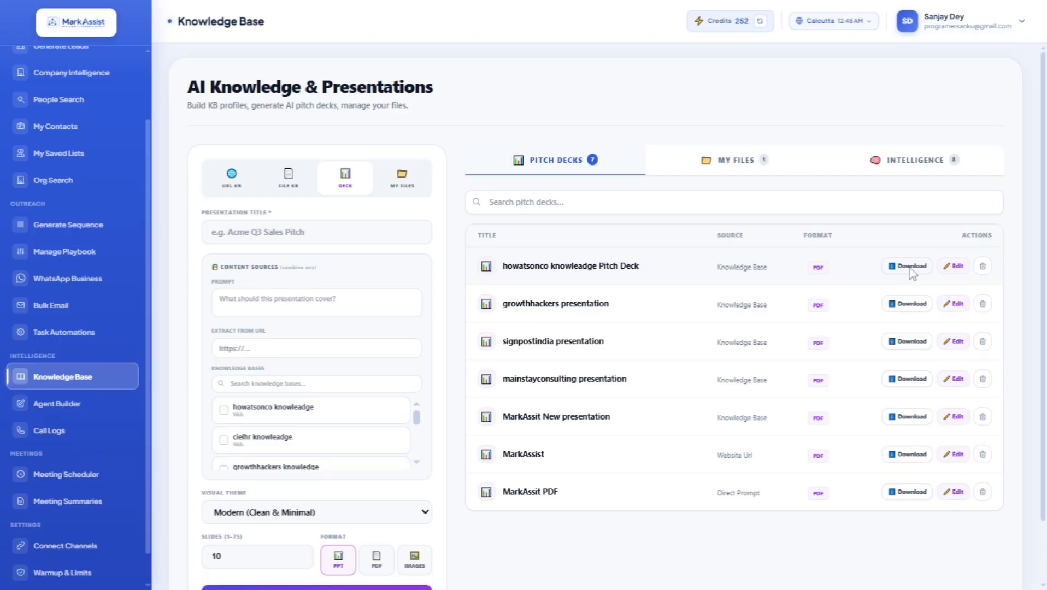
pyautogui.click(892, 270)
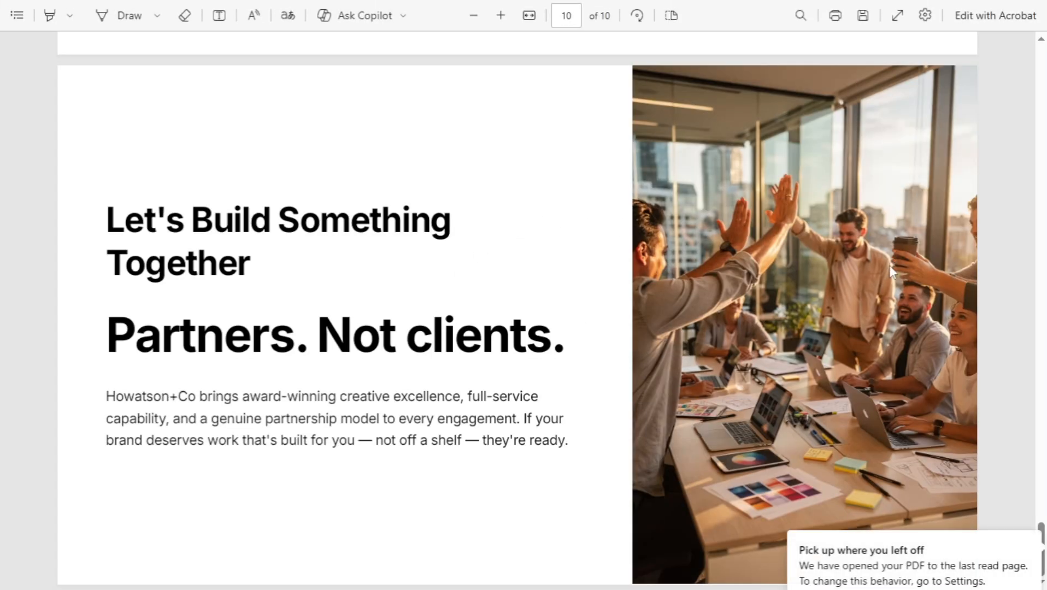
pyautogui.scroll(20, 727, 234)
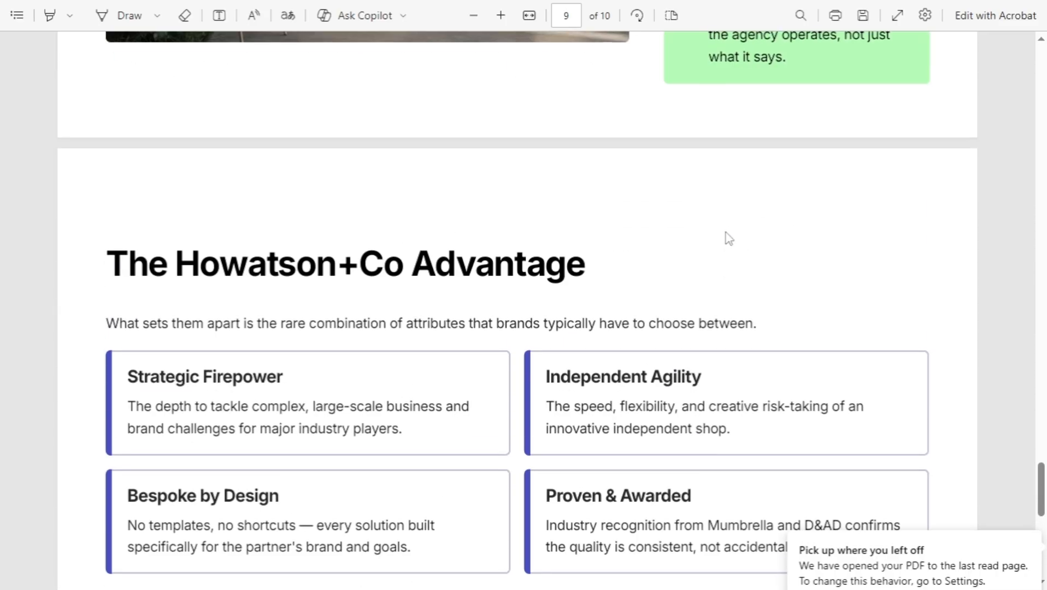
pyautogui.scroll(20, 726, 236)
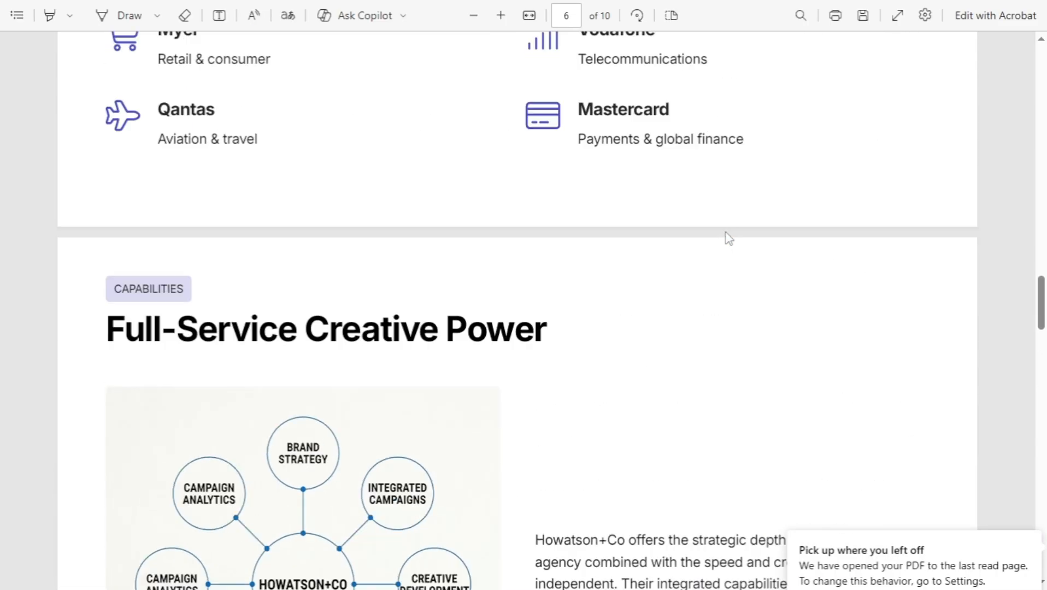
pyautogui.scroll(20, 729, 239)
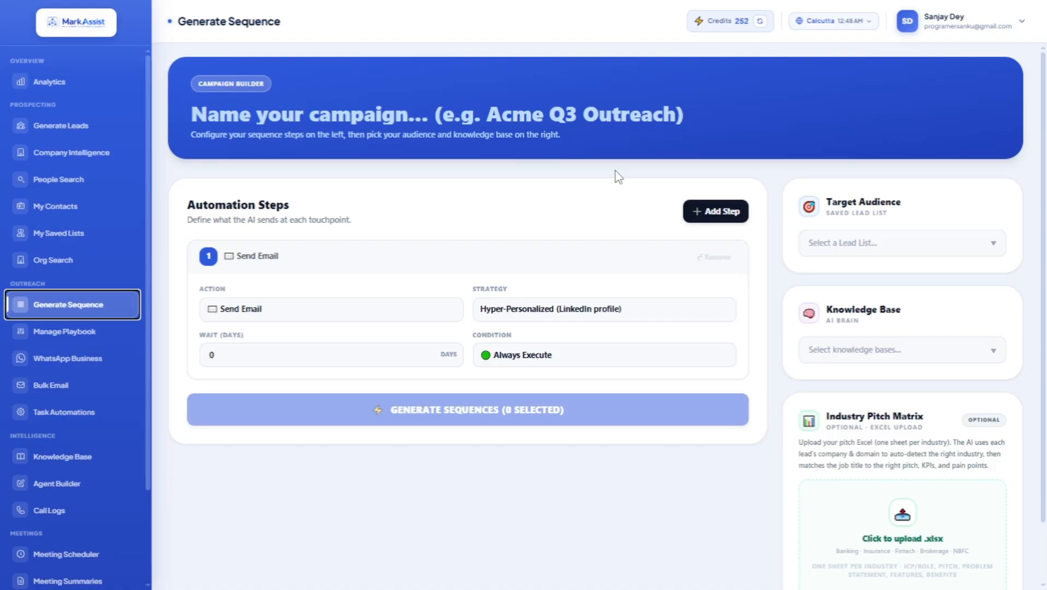
# Step: Add a second automation step in Generate Sequence and set its action to LinkedIn Connection
pyautogui.click(705, 211)
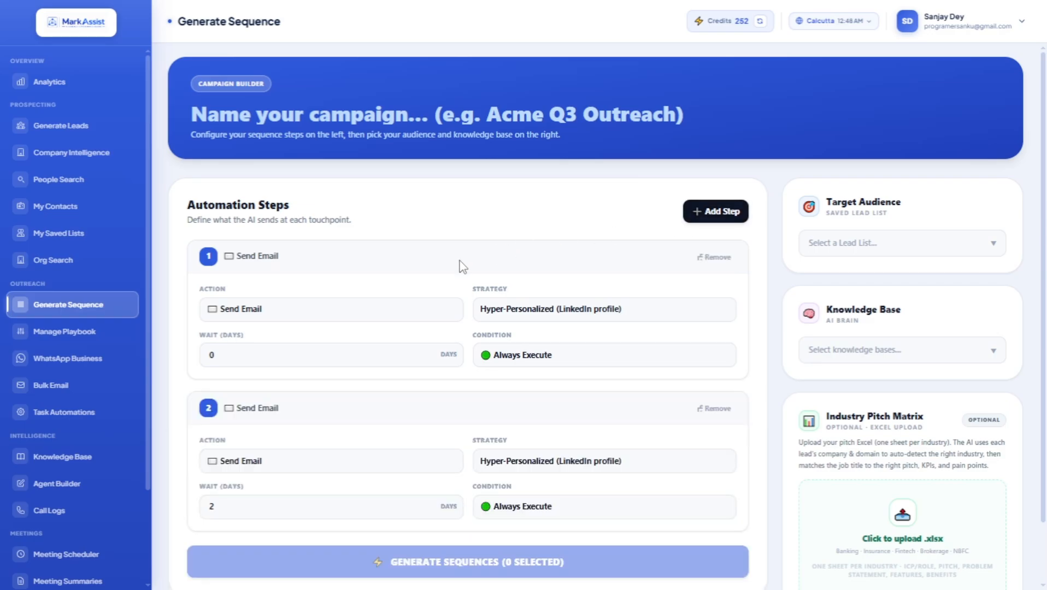
pyautogui.scroll(-1, 463, 266)
pyautogui.click(297, 393)
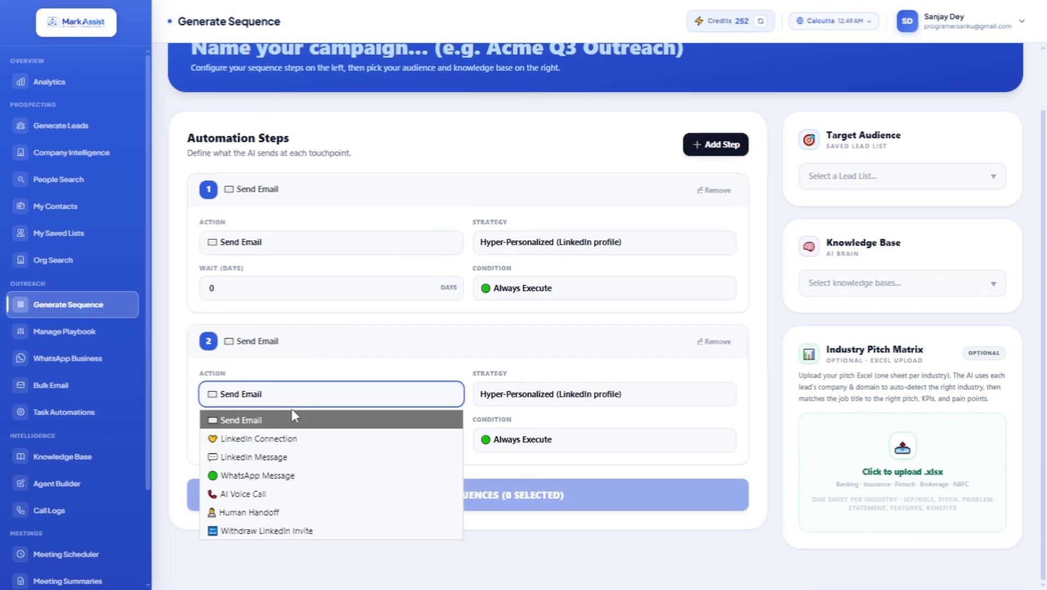
pyautogui.click(288, 439)
pyautogui.click(306, 408)
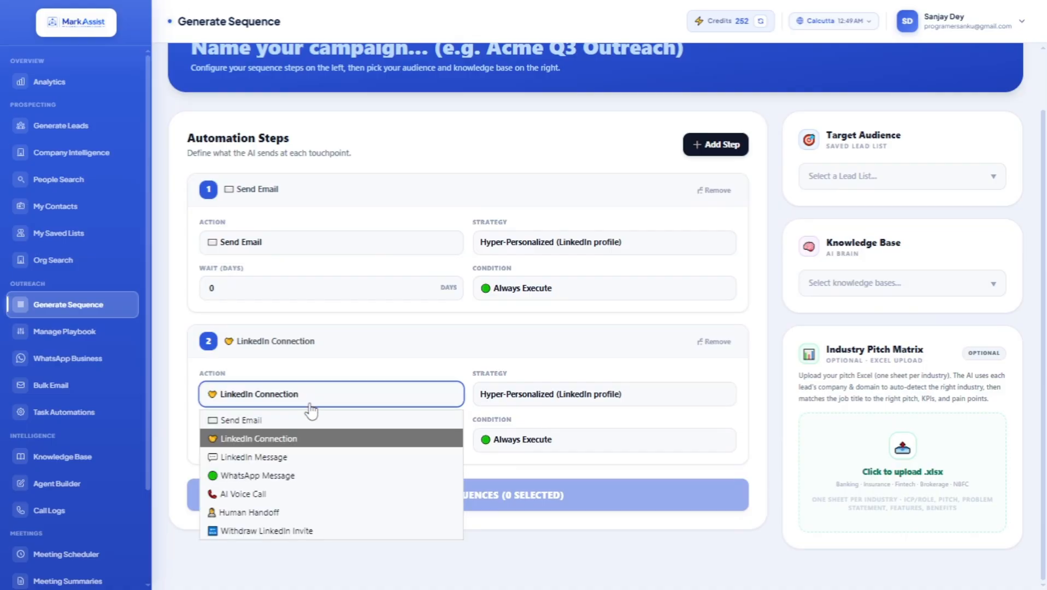
# Step: Add a third automation step and set its action to LinkedIn Message
pyautogui.click(716, 147)
pyautogui.scroll(-3, 416, 301)
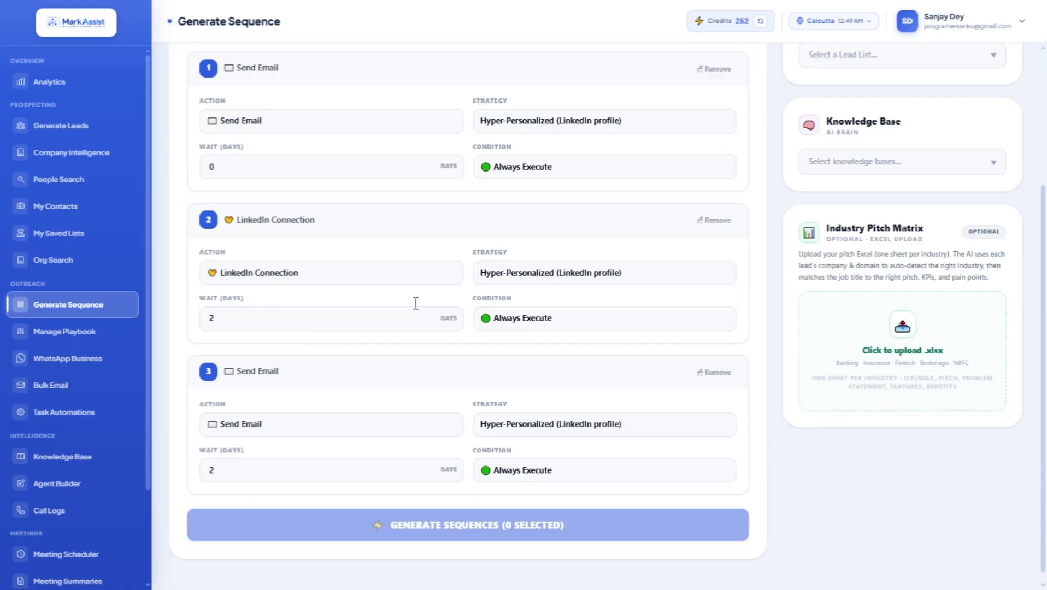
pyautogui.click(286, 418)
pyautogui.click(292, 480)
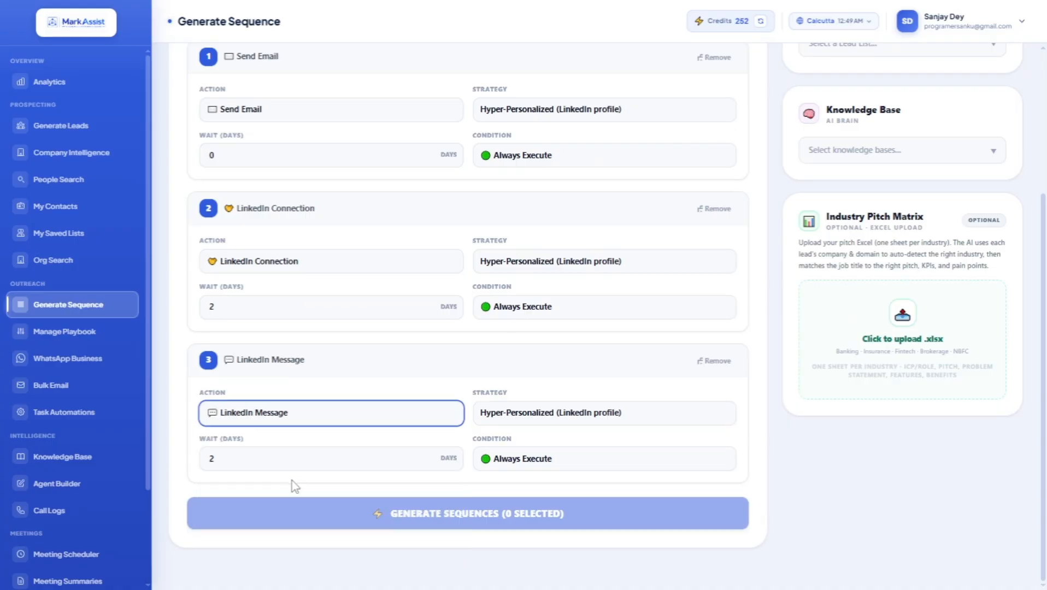
# Step: Add a fourth automation step with the AI Voice Call action, remove the surplus fifth step, and review the sequence
pyautogui.scroll(3, 667, 150)
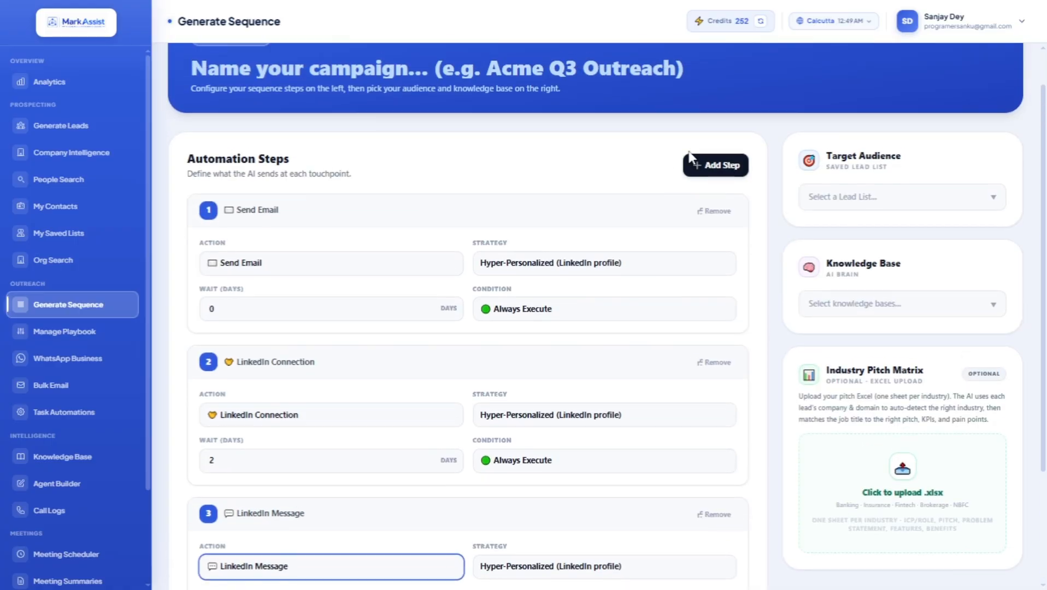
pyautogui.click(699, 167)
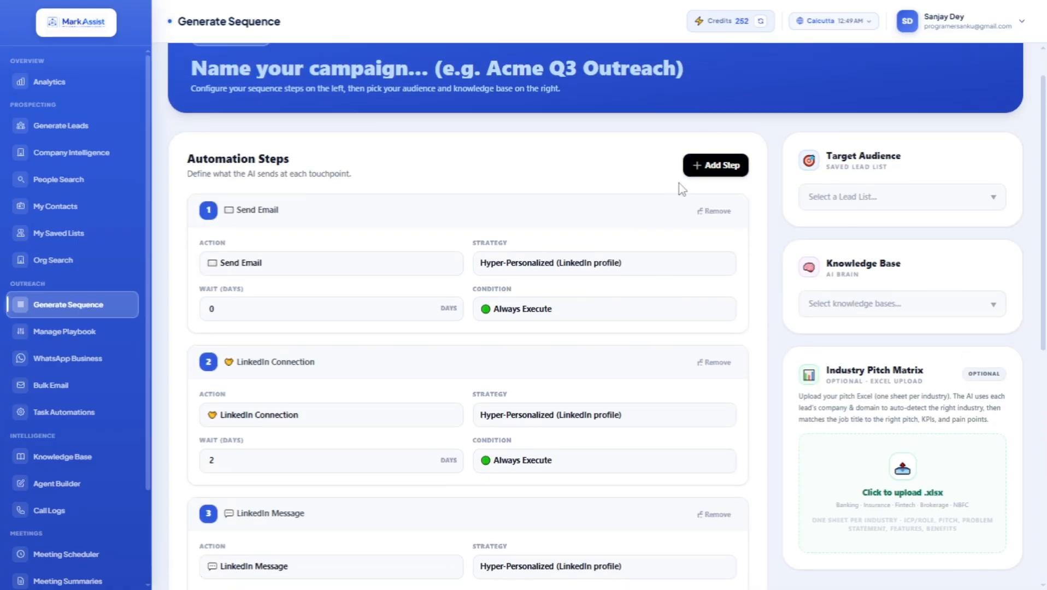
pyautogui.scroll(-8, 568, 306)
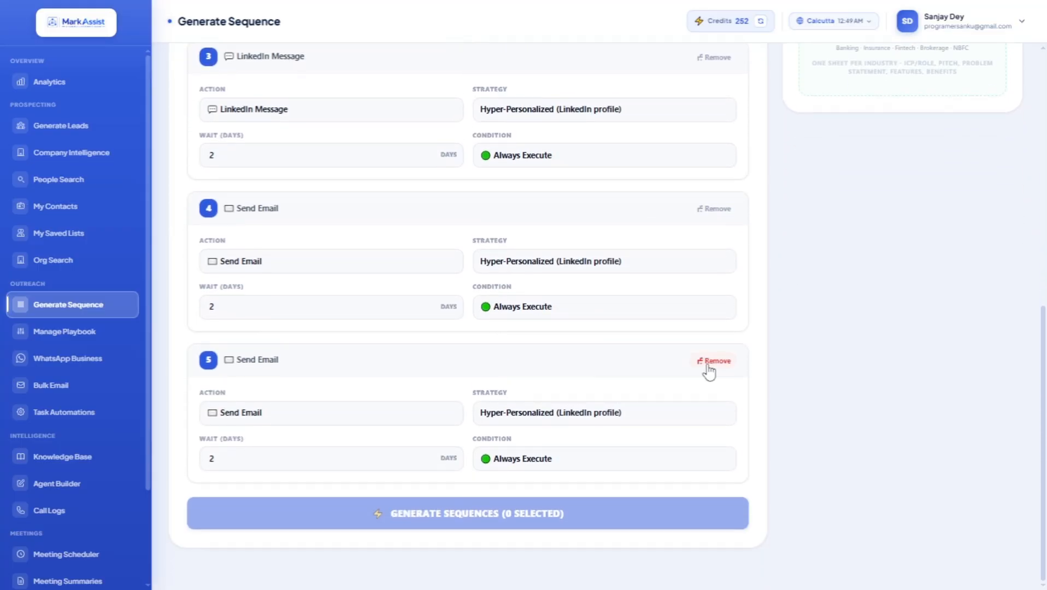
pyautogui.click(708, 365)
pyautogui.click(281, 410)
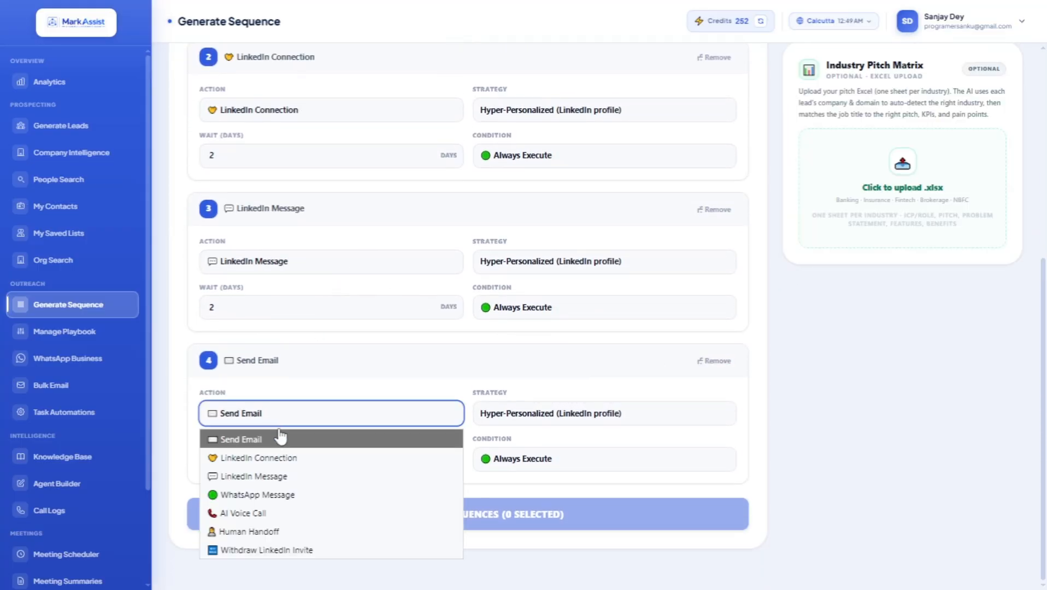
pyautogui.click(273, 512)
pyautogui.scroll(2, 435, 300)
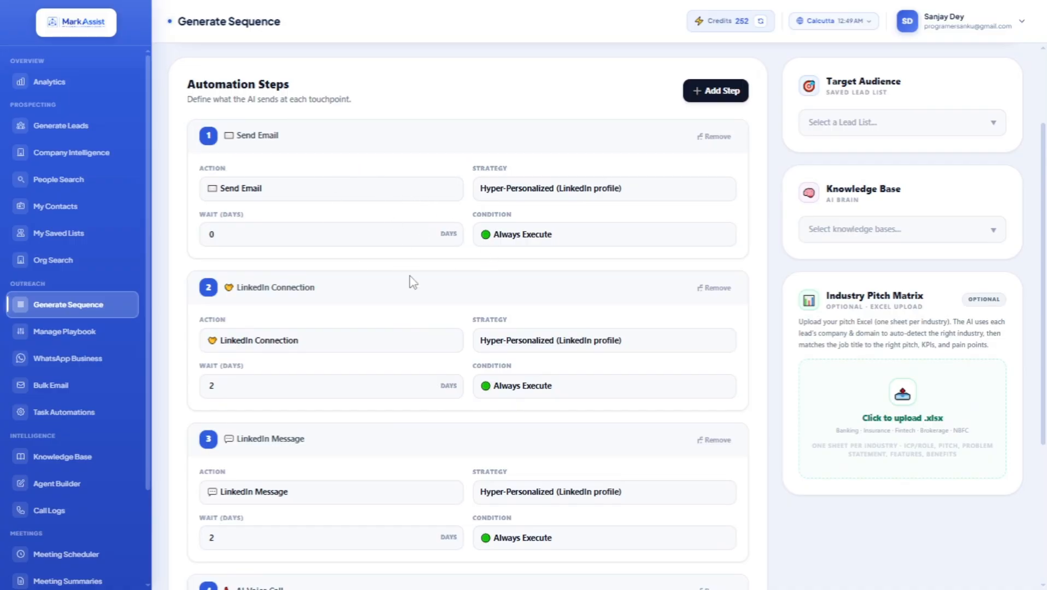
pyautogui.scroll(-1, 448, 301)
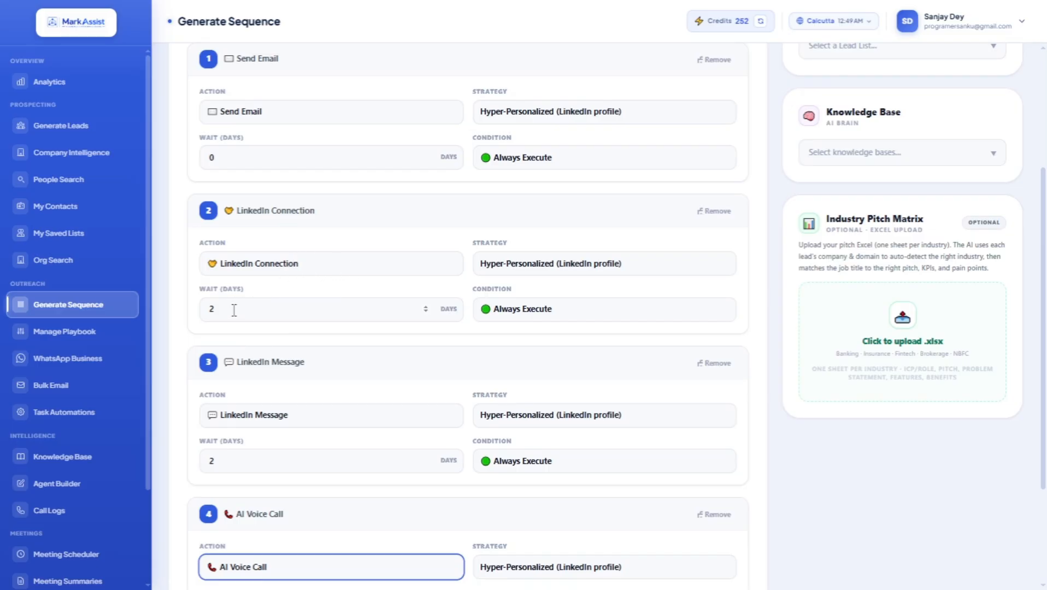
# Step: Set the LinkedIn Connection step's condition to Only If: No Reply Yet and check its strategy options, keeping Hyper-Personalized (LinkedIn profile)
pyautogui.click(526, 315)
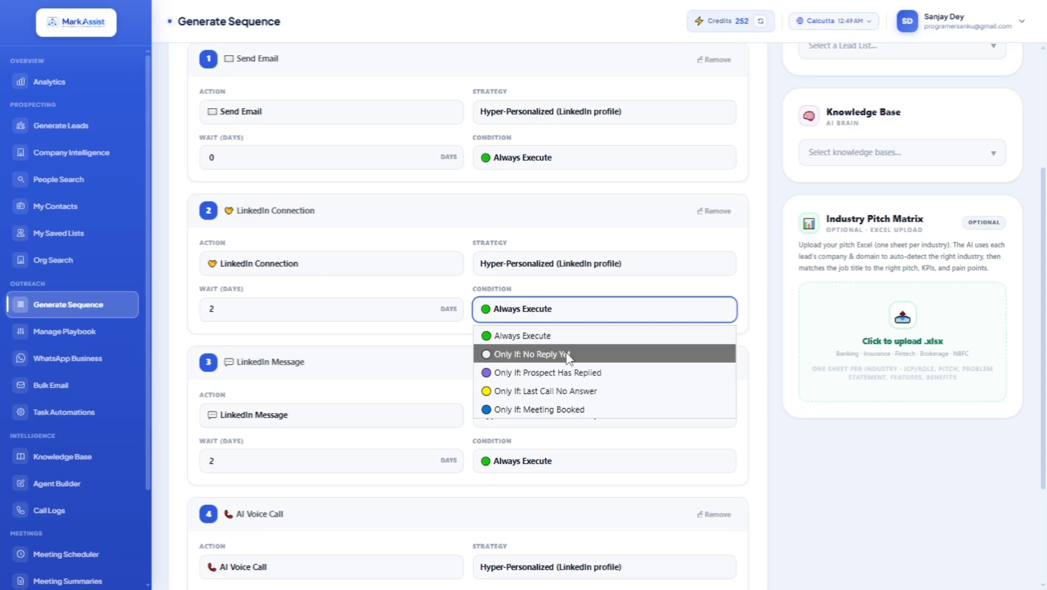
pyautogui.click(549, 354)
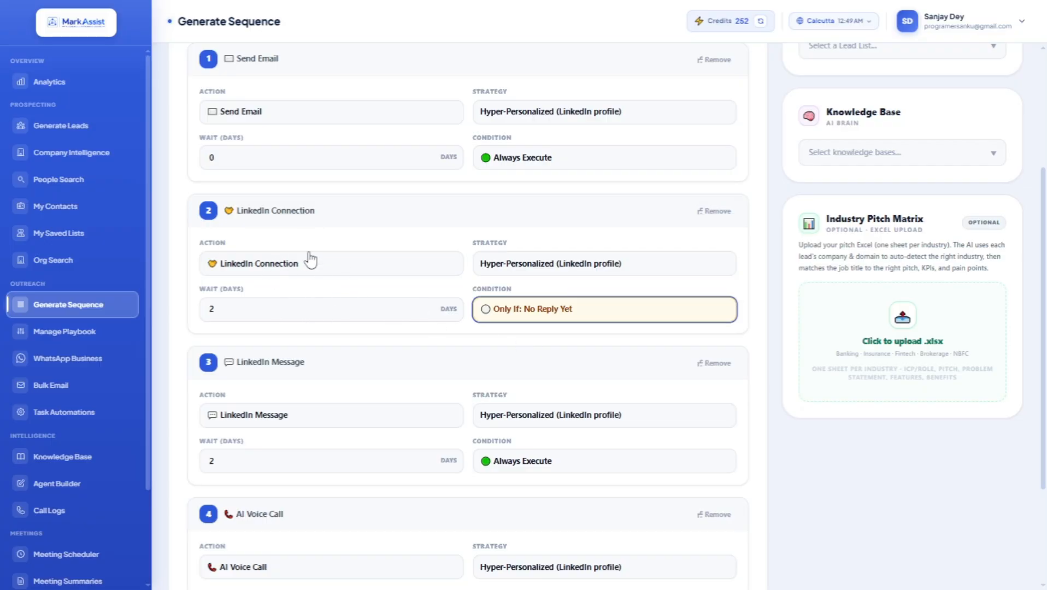
pyautogui.scroll(-2, 323, 259)
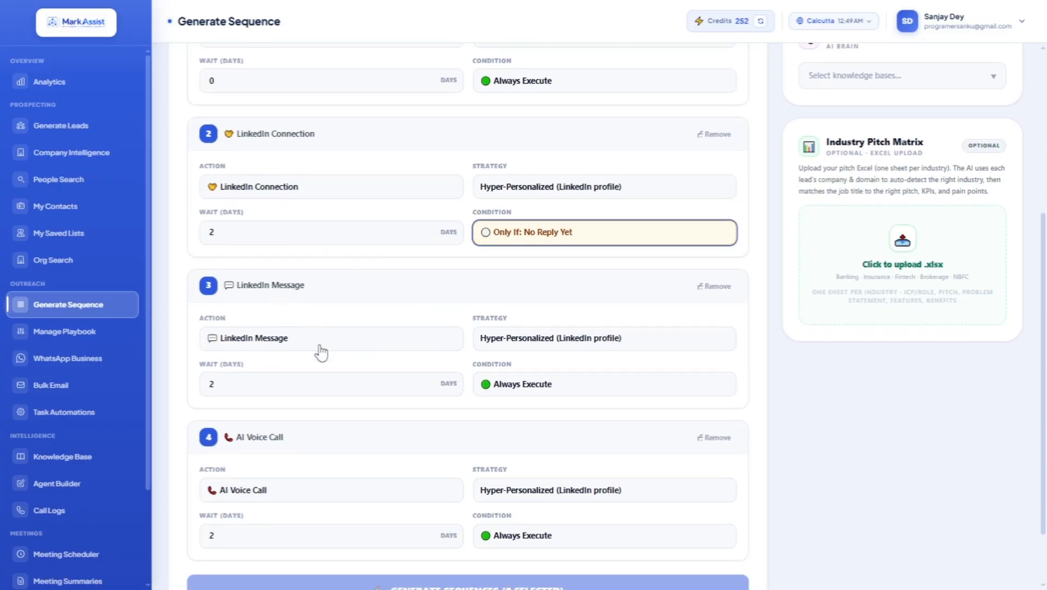
pyautogui.click(544, 343)
pyautogui.click(544, 345)
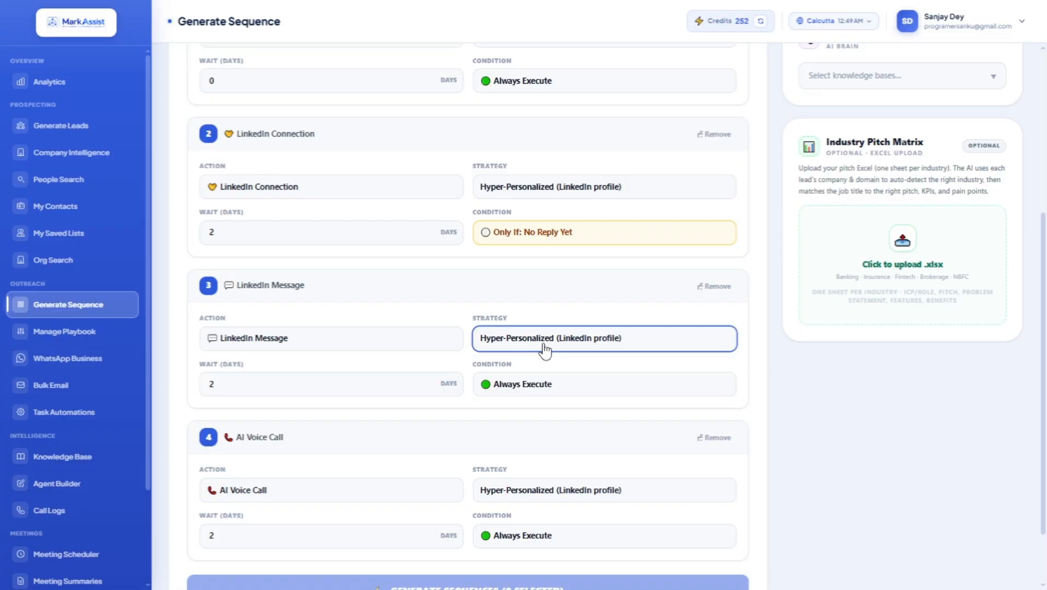
pyautogui.click(511, 191)
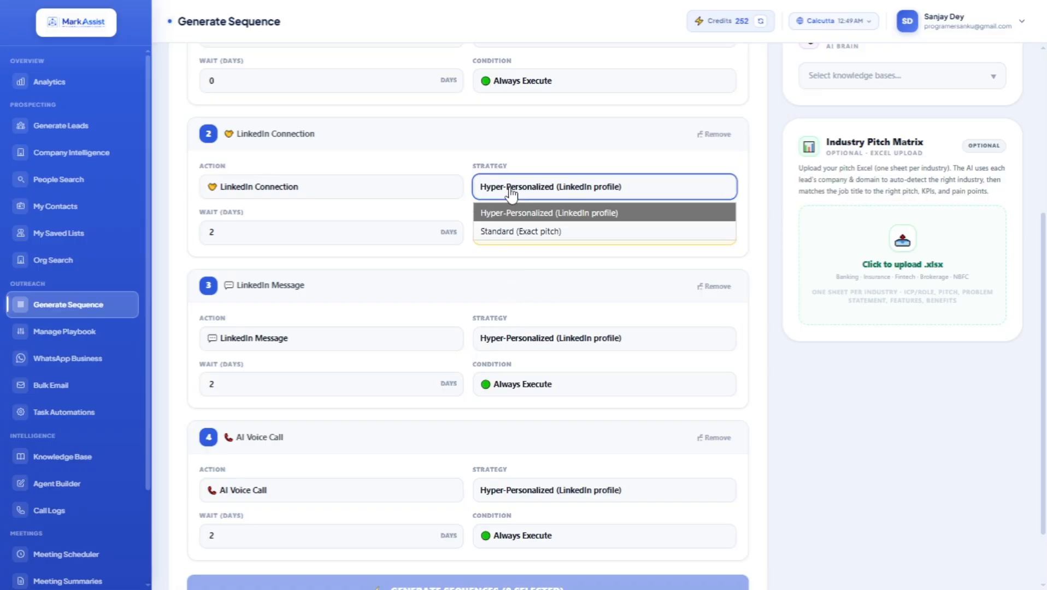
pyautogui.click(442, 134)
# Step: Set the LinkedIn Message step's condition to Only If: Prospect Has Replied, and check the AI Voice Call step's strategy
pyautogui.click(568, 389)
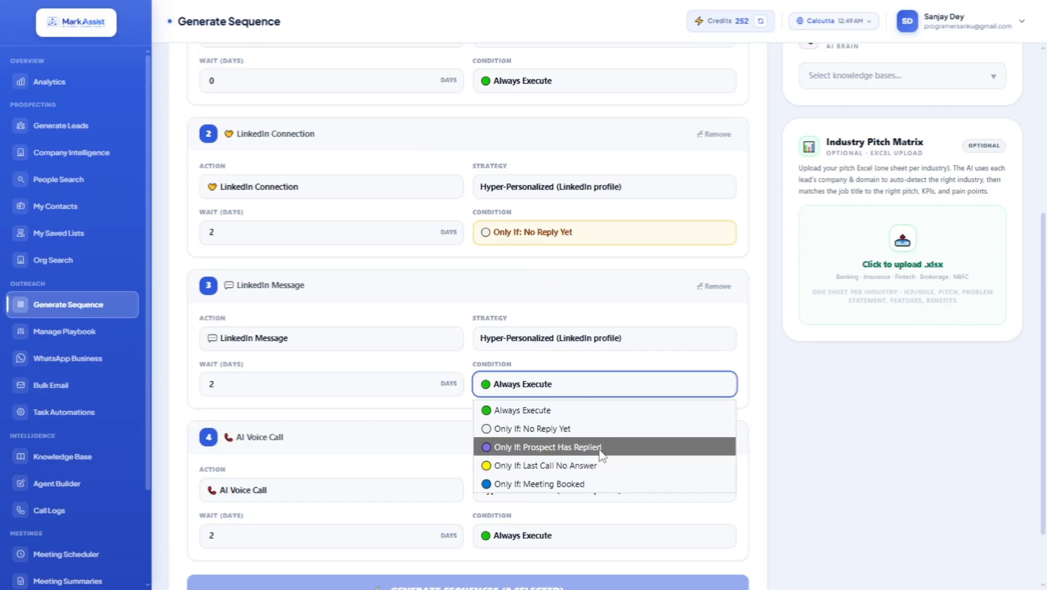
pyautogui.click(600, 451)
pyautogui.scroll(-2, 493, 423)
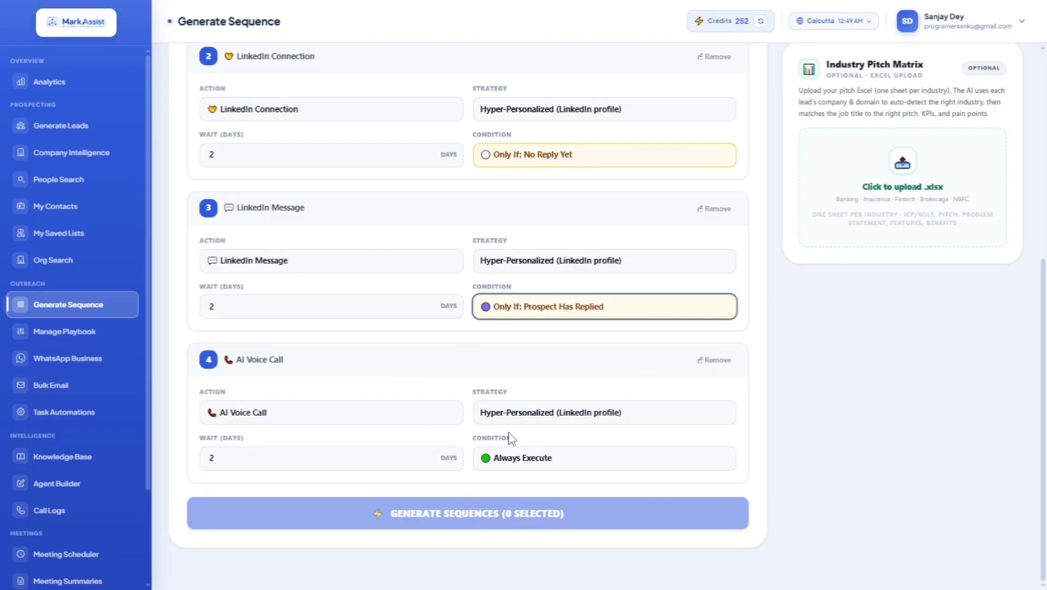
pyautogui.click(552, 415)
pyautogui.click(444, 403)
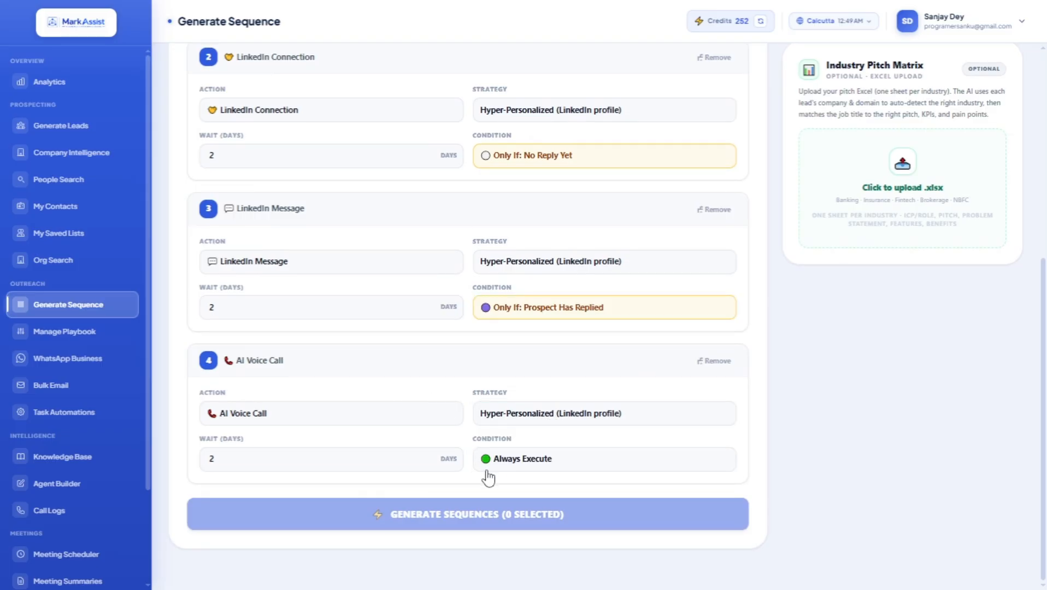
# Step: Choose the saved lead list Demo 4444 as the target audience and select all of its prospects
pyautogui.scroll(6, 404, 361)
pyautogui.scroll(-5, 413, 318)
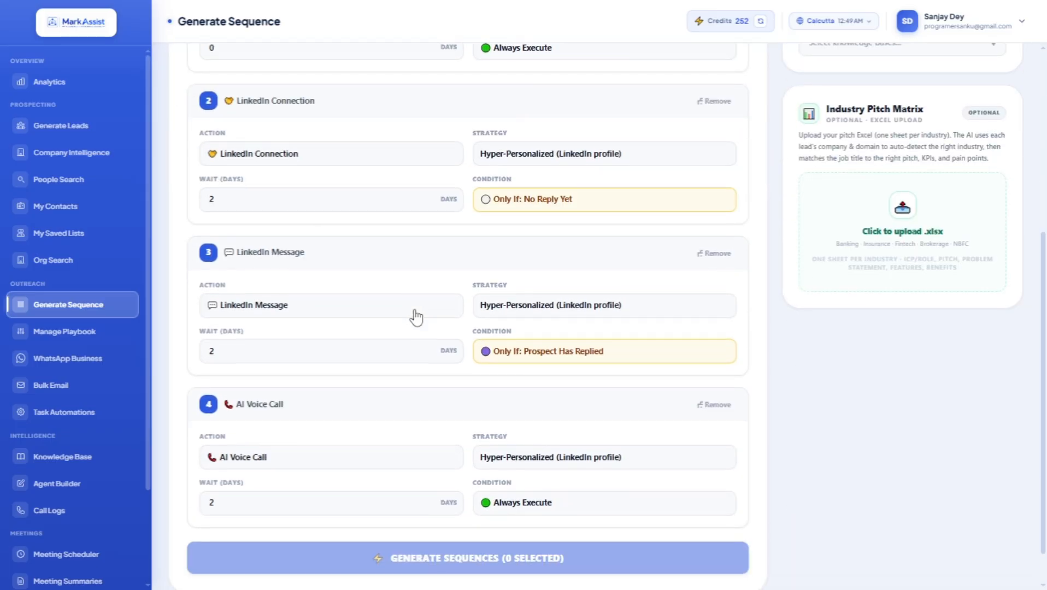
pyautogui.scroll(5, 623, 309)
pyautogui.click(909, 201)
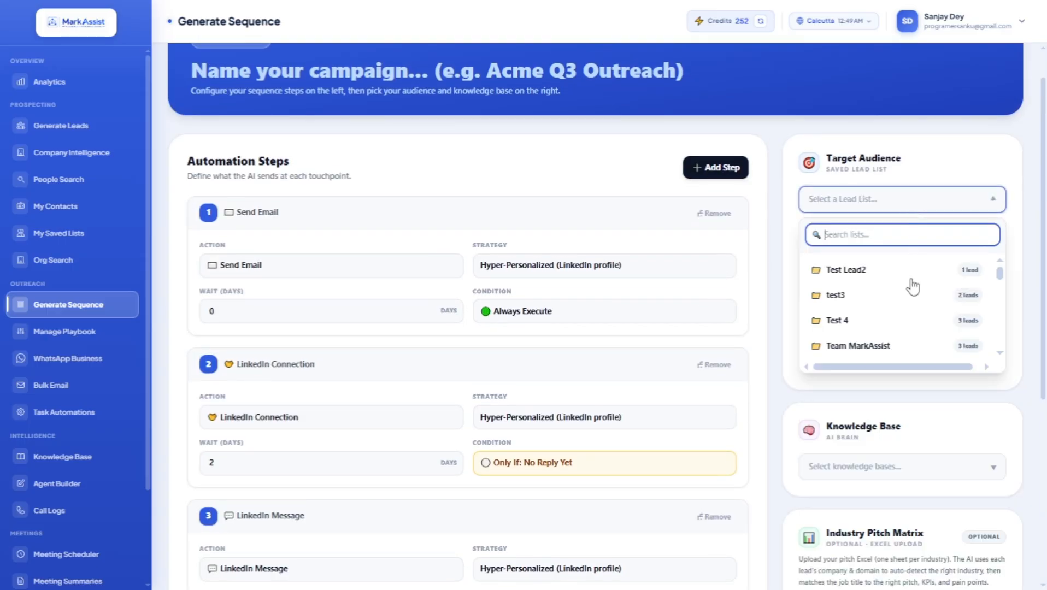
pyautogui.scroll(-4, 895, 332)
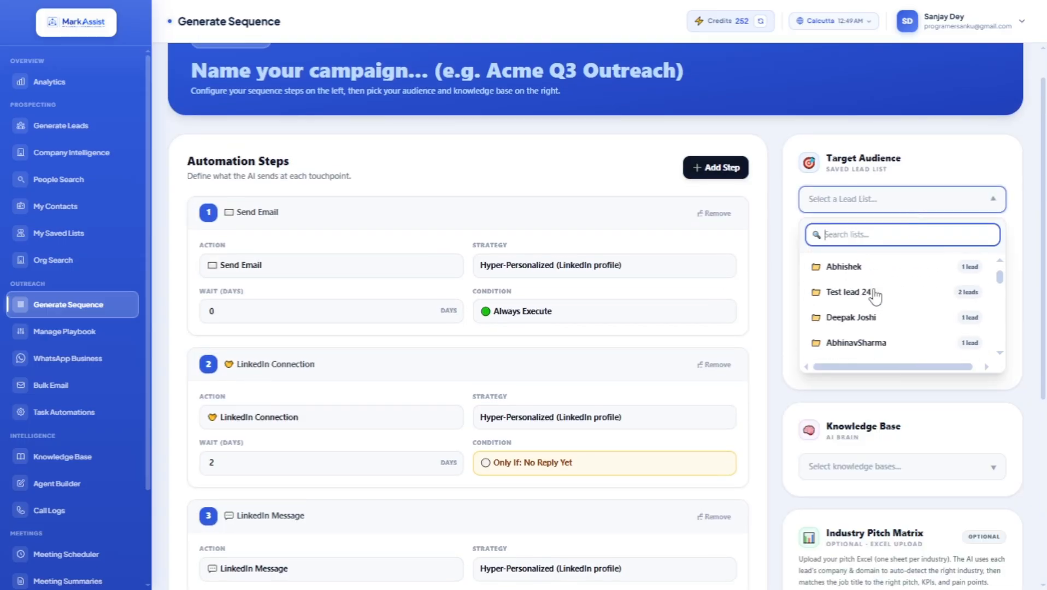
pyautogui.scroll(-8, 858, 309)
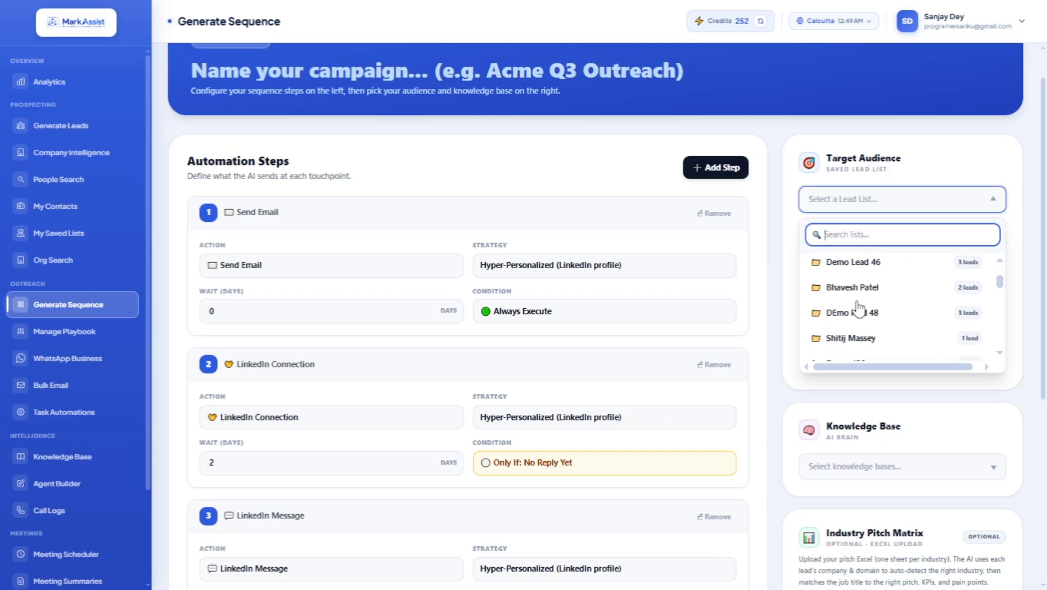
pyautogui.scroll(-6, 858, 308)
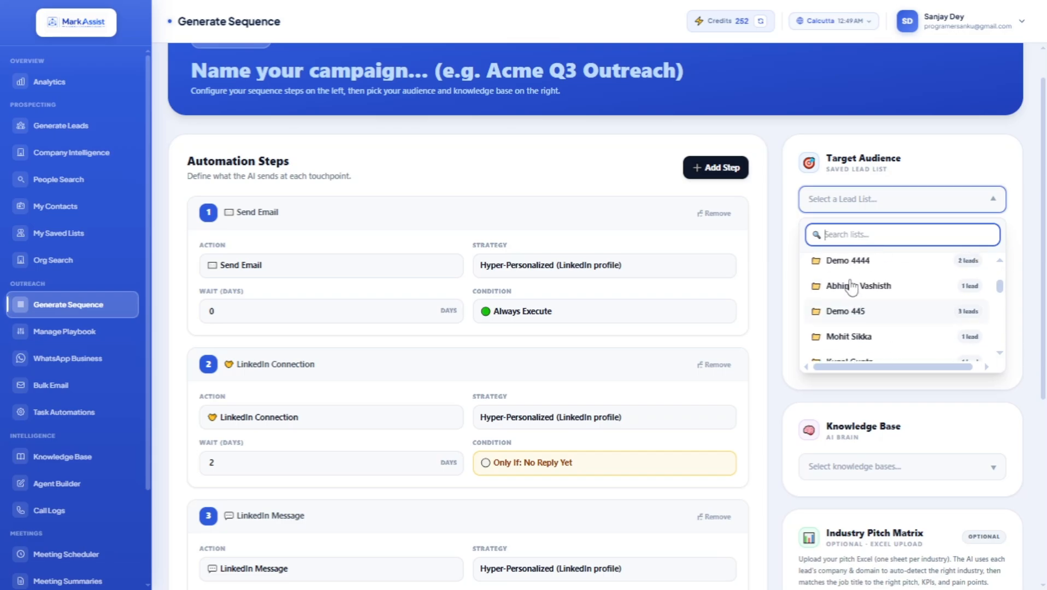
pyautogui.click(847, 261)
pyautogui.scroll(-9, 598, 327)
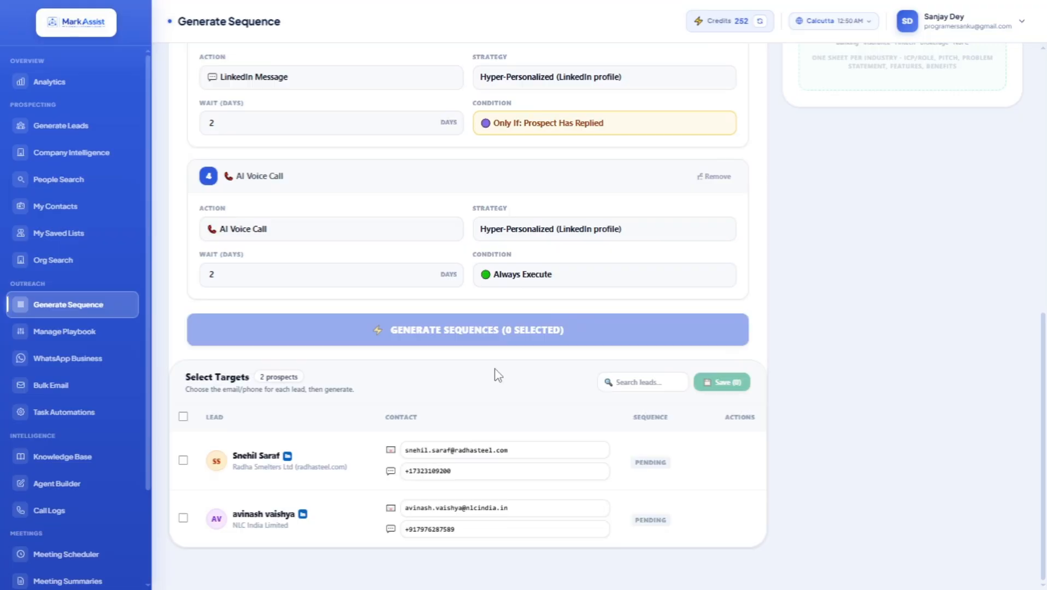
pyautogui.click(183, 418)
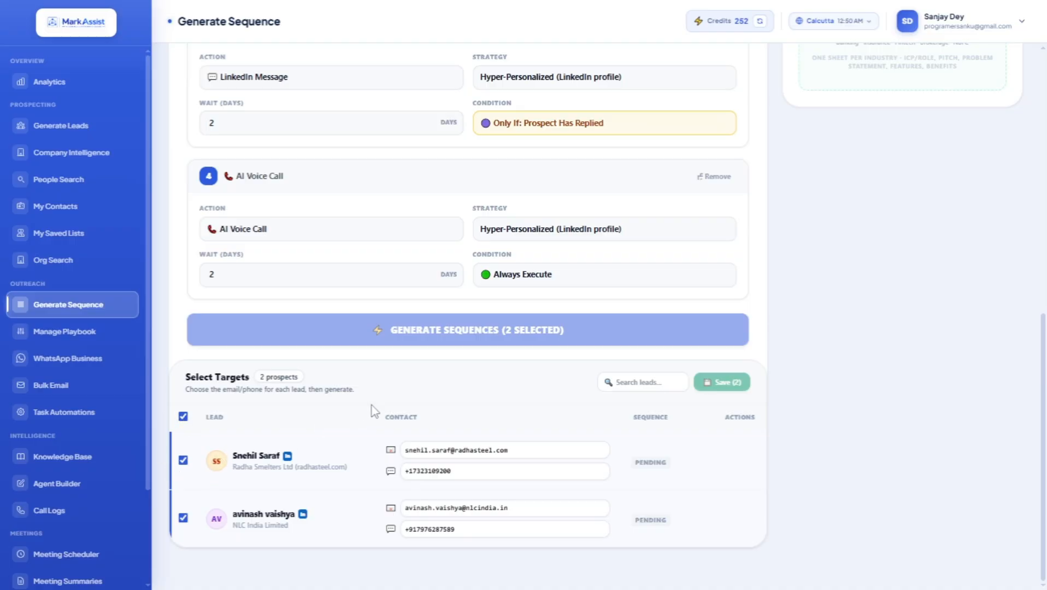
# Step: Add howatsonco knowleadge as the campaign's knowledge base source
pyautogui.scroll(10, 409, 381)
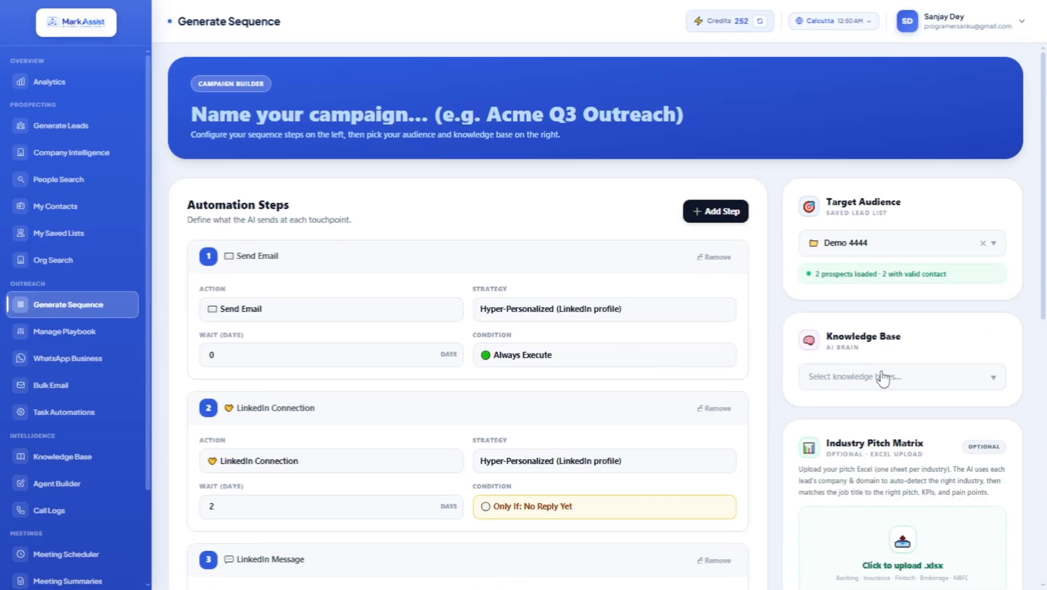
pyautogui.click(883, 380)
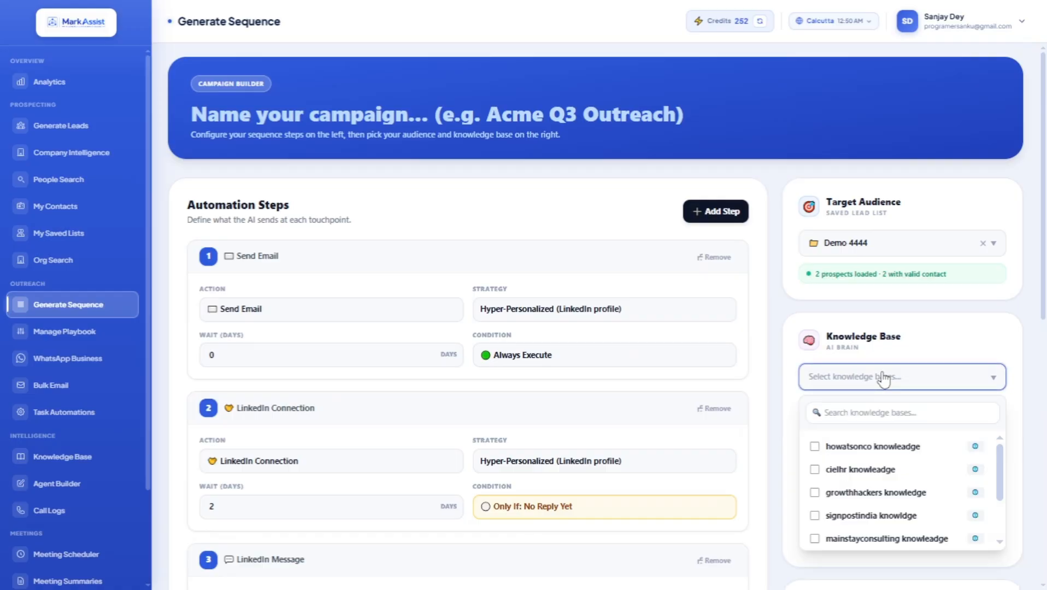
pyautogui.click(871, 447)
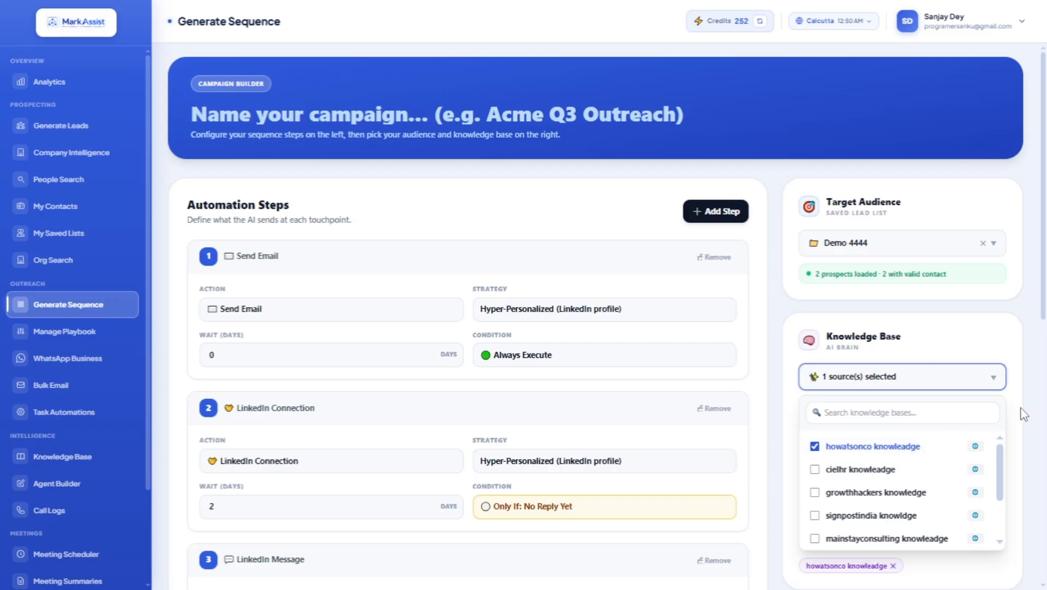
pyautogui.scroll(-3, 996, 433)
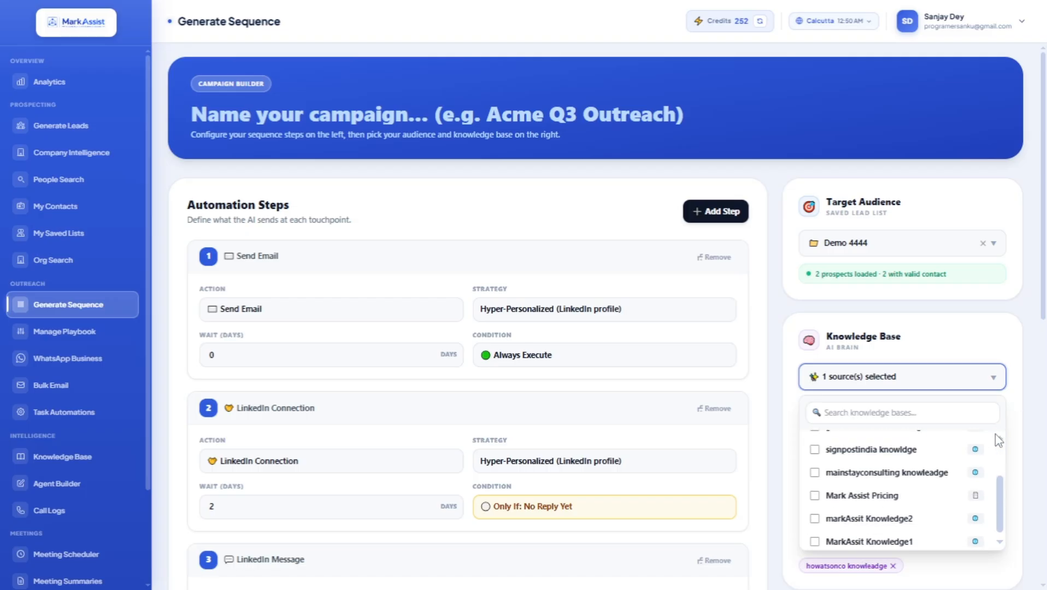
pyautogui.click(992, 381)
# Step: Generate the sequences for the selected prospects, leaving the customization instructions and the maximum words per message blank
pyautogui.scroll(-4, 990, 389)
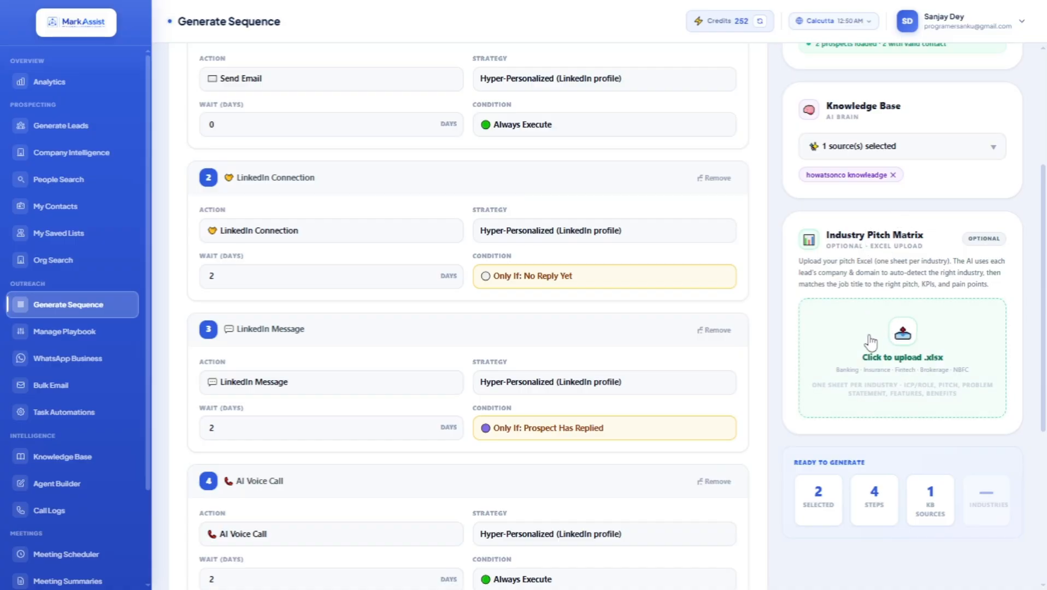
pyautogui.scroll(3, 516, 236)
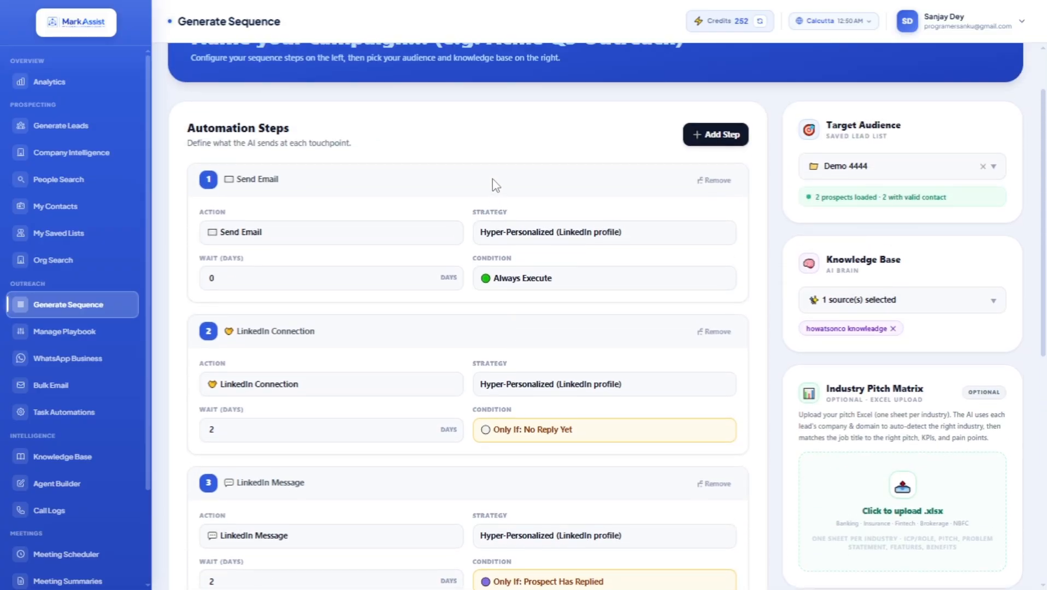
pyautogui.scroll(-9, 500, 181)
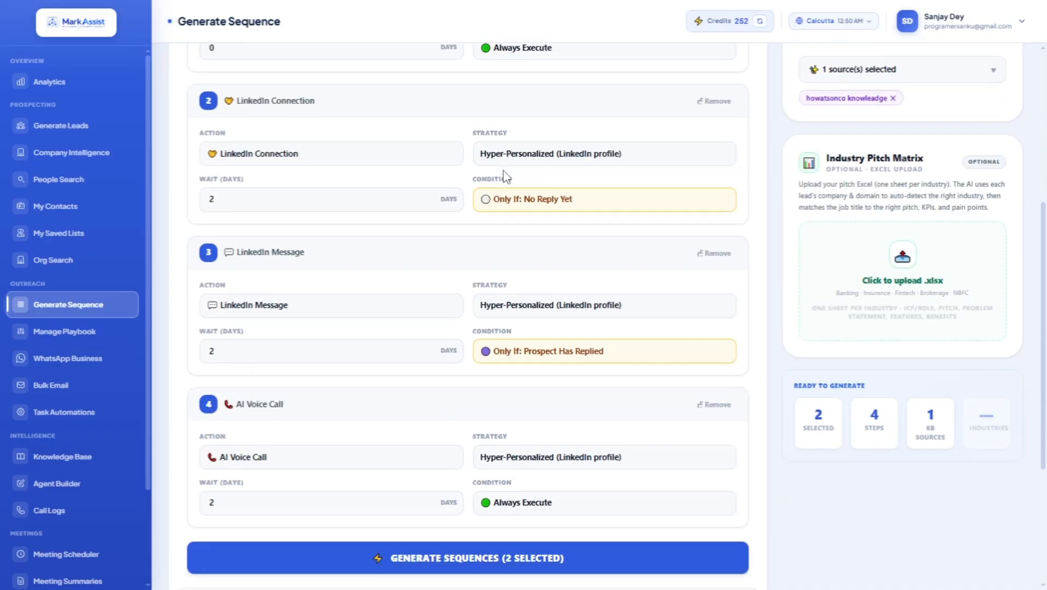
pyautogui.click(445, 329)
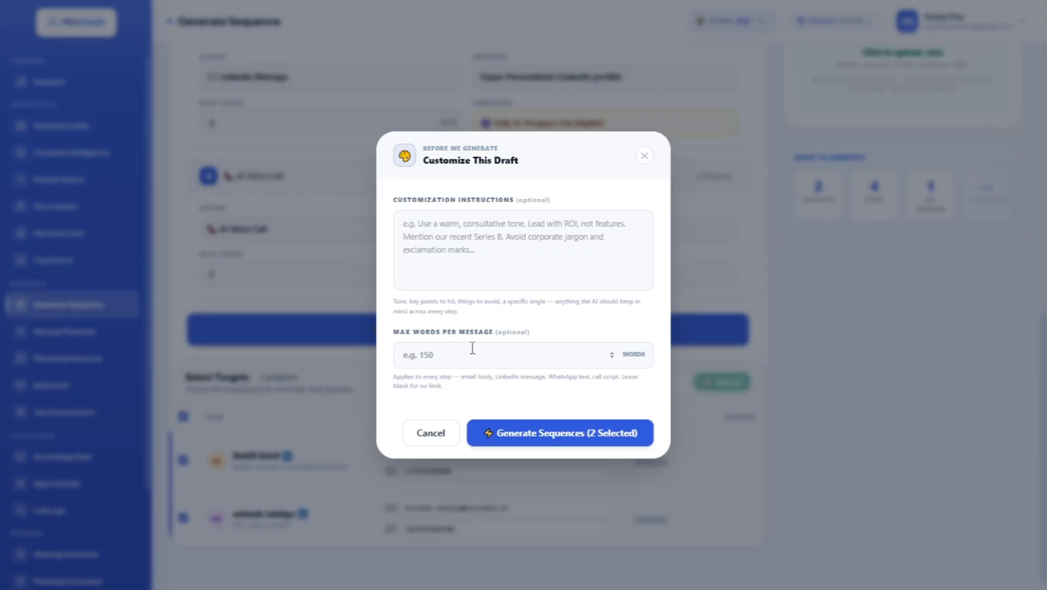
pyautogui.click(556, 440)
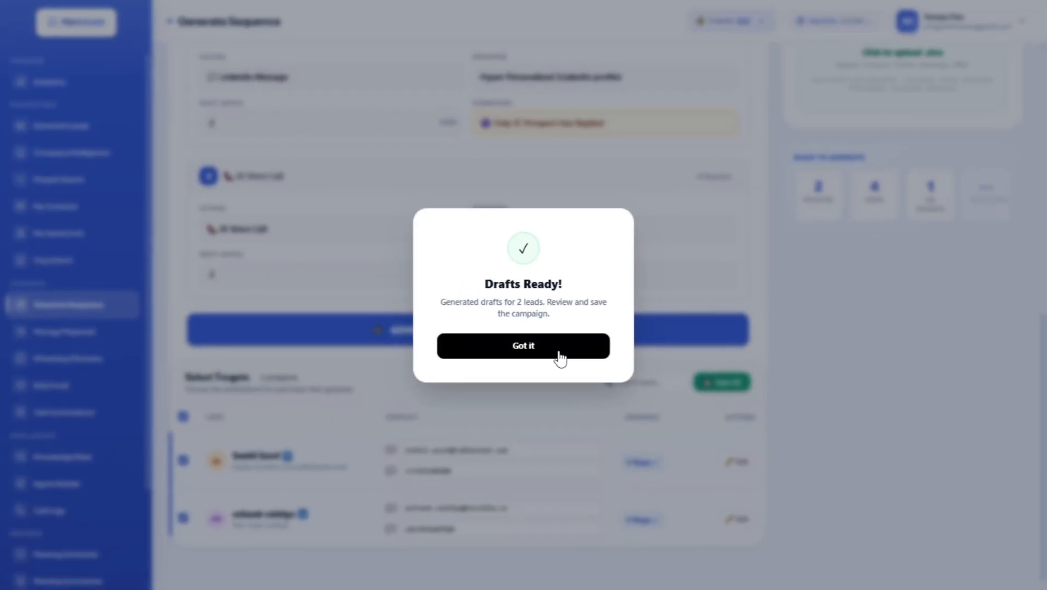
pyautogui.click(556, 353)
# Step: Name the campaign Test1234 and save it with the selected prospects
pyautogui.scroll(10, 461, 266)
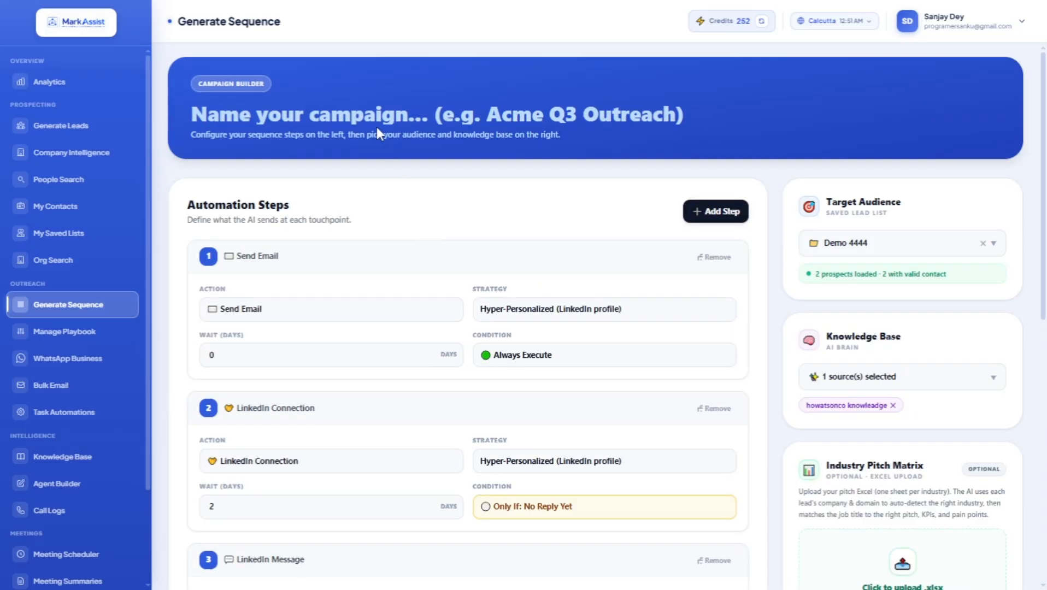
pyautogui.write('Te')
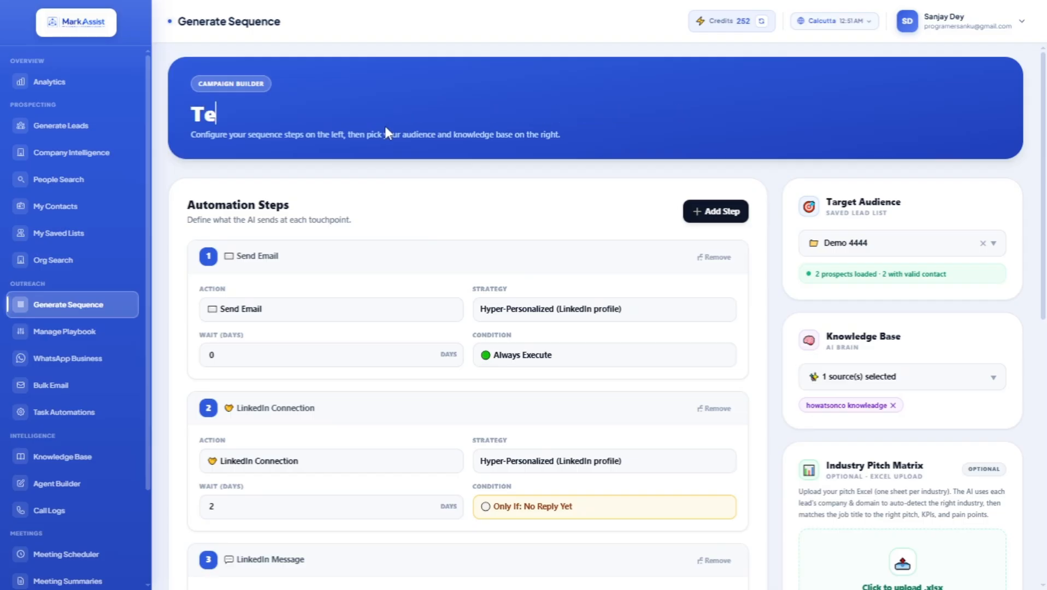
pyautogui.write('st1234')
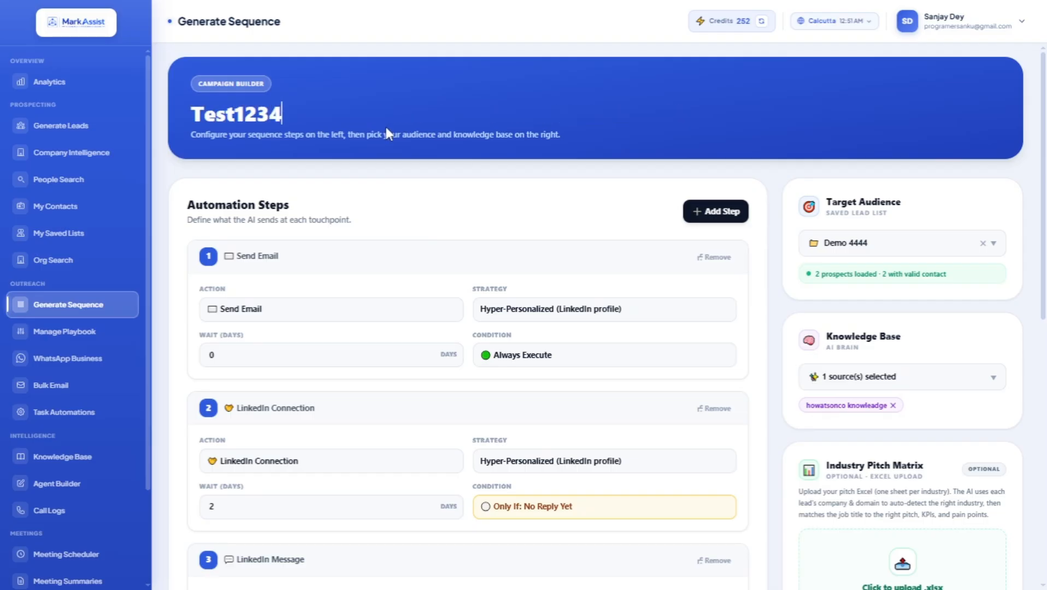
pyautogui.scroll(-8, 568, 282)
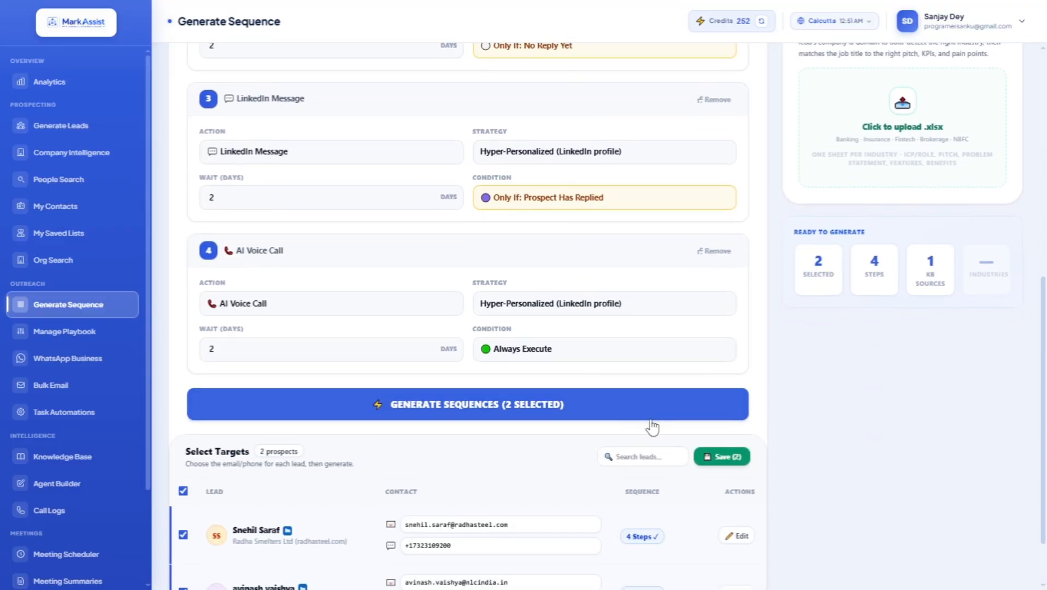
pyautogui.click(722, 458)
pyautogui.click(591, 354)
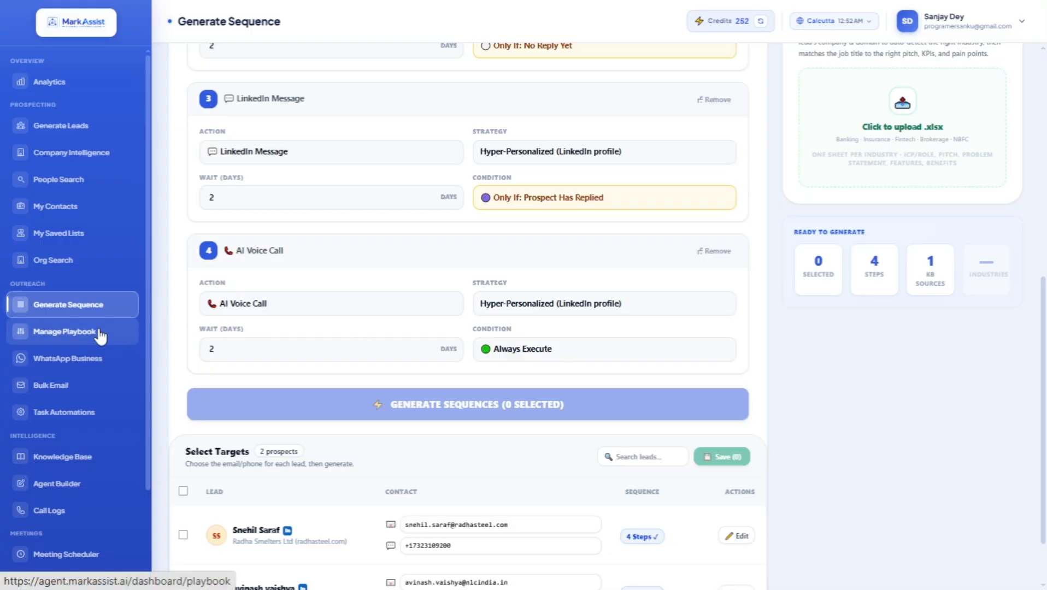
# Step: Open the Test1234 campaign in Manage Playbook and review the first prospect's generated email, LinkedIn and call drafts
pyautogui.click(64, 332)
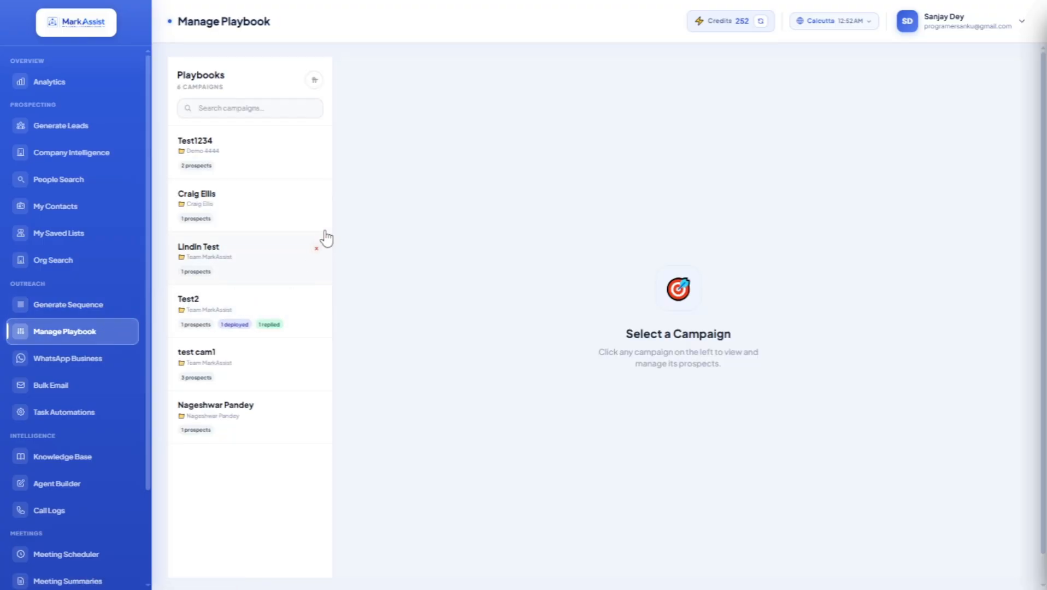
pyautogui.click(232, 158)
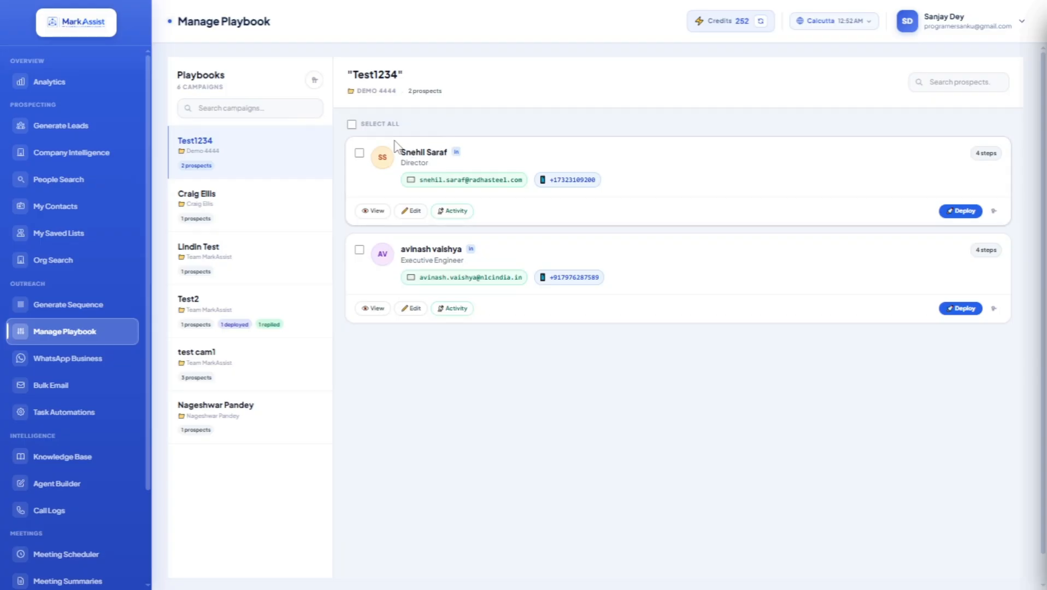
pyautogui.click(373, 211)
pyautogui.scroll(-4, 746, 239)
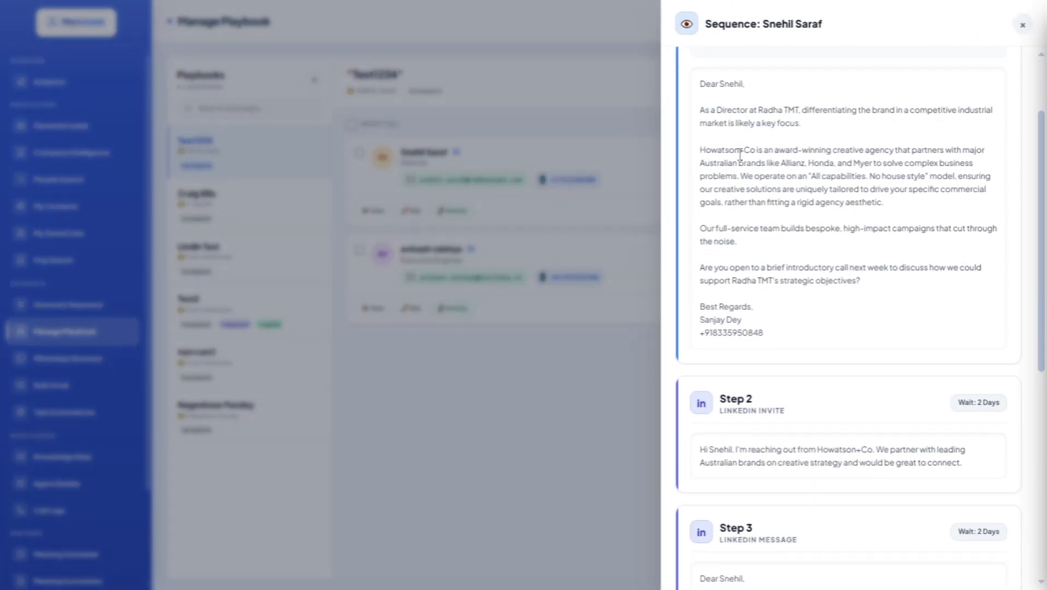
pyautogui.scroll(-8, 788, 215)
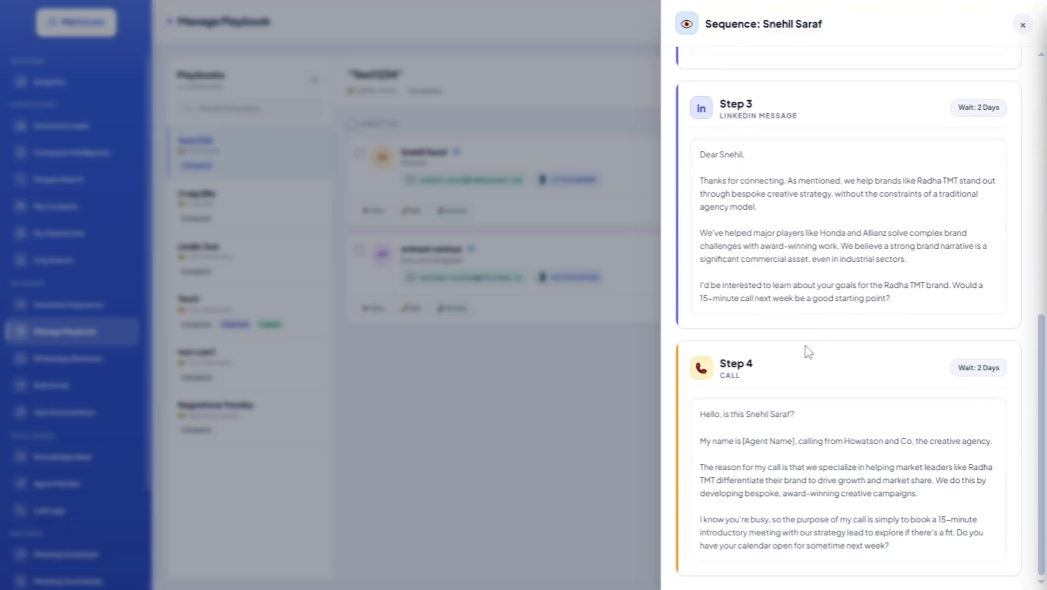
pyautogui.scroll(14, 818, 396)
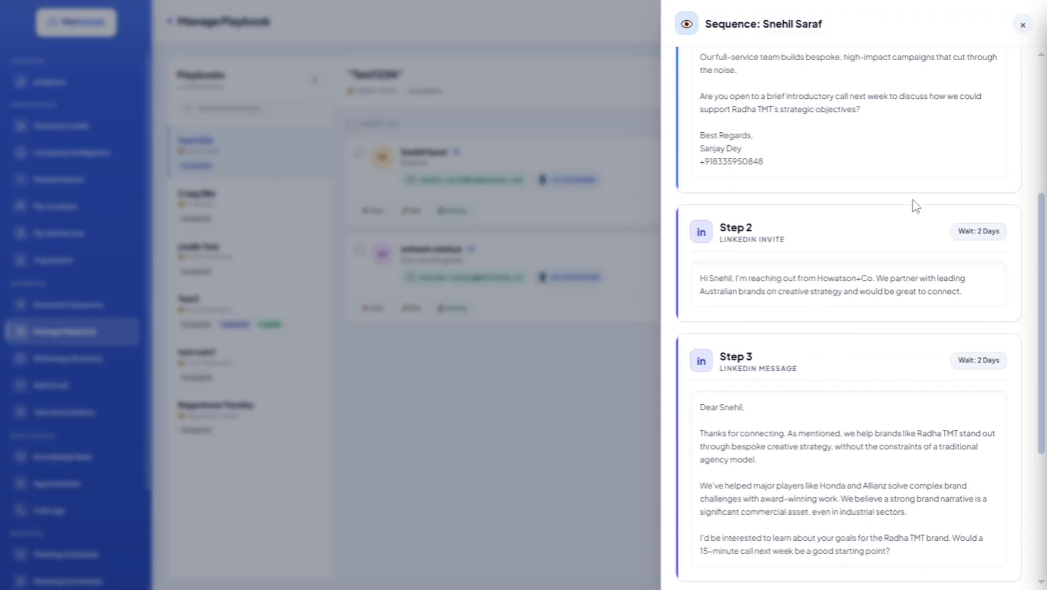
pyautogui.click(1022, 25)
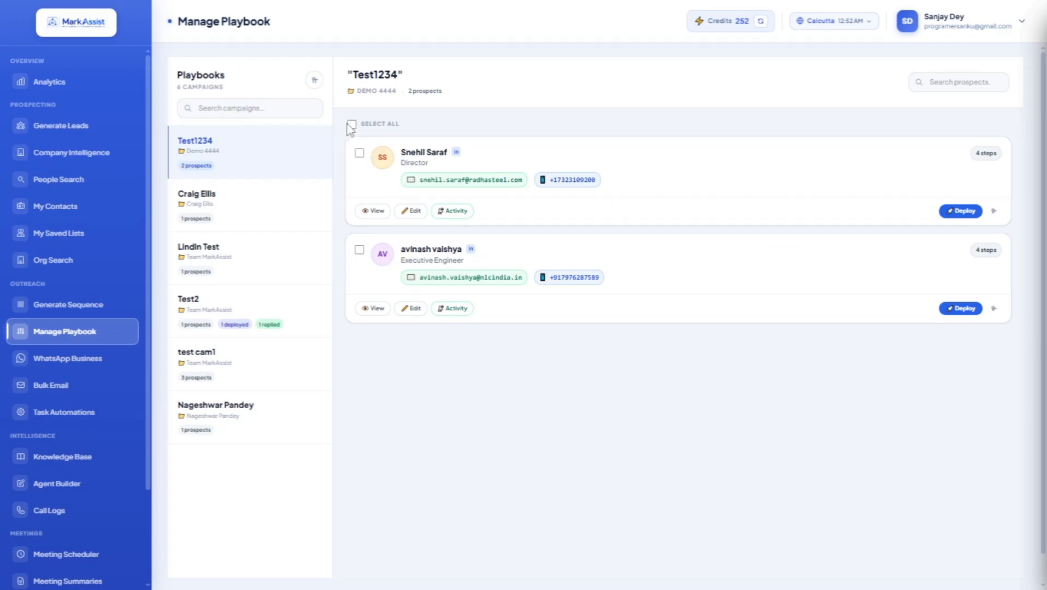
# Step: Apply the bulk HTML email format with the company header MarkAssist to all prospects in the Test1234 campaign
pyautogui.click(350, 125)
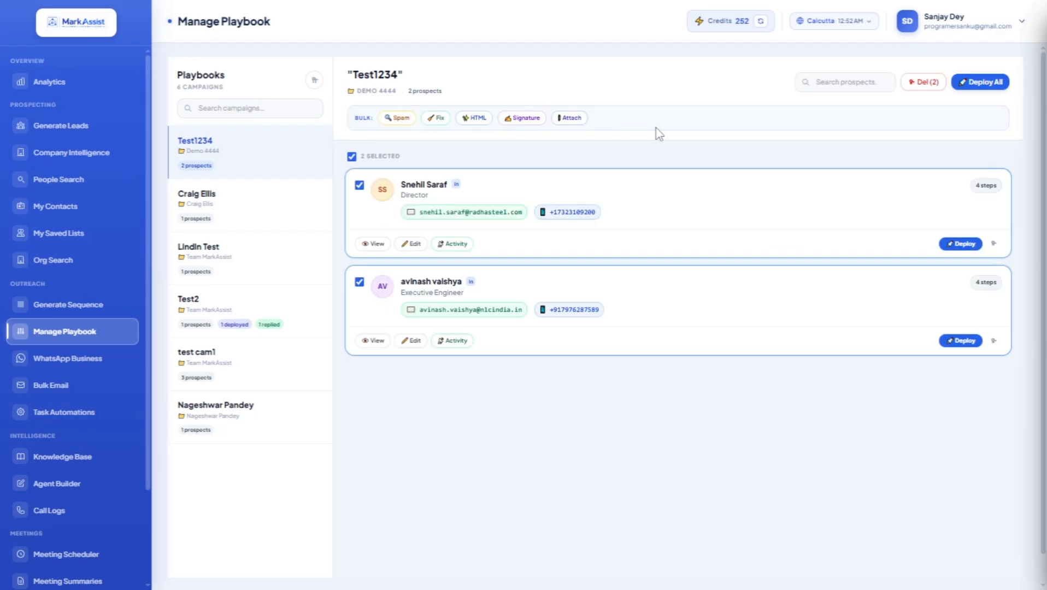
pyautogui.click(477, 121)
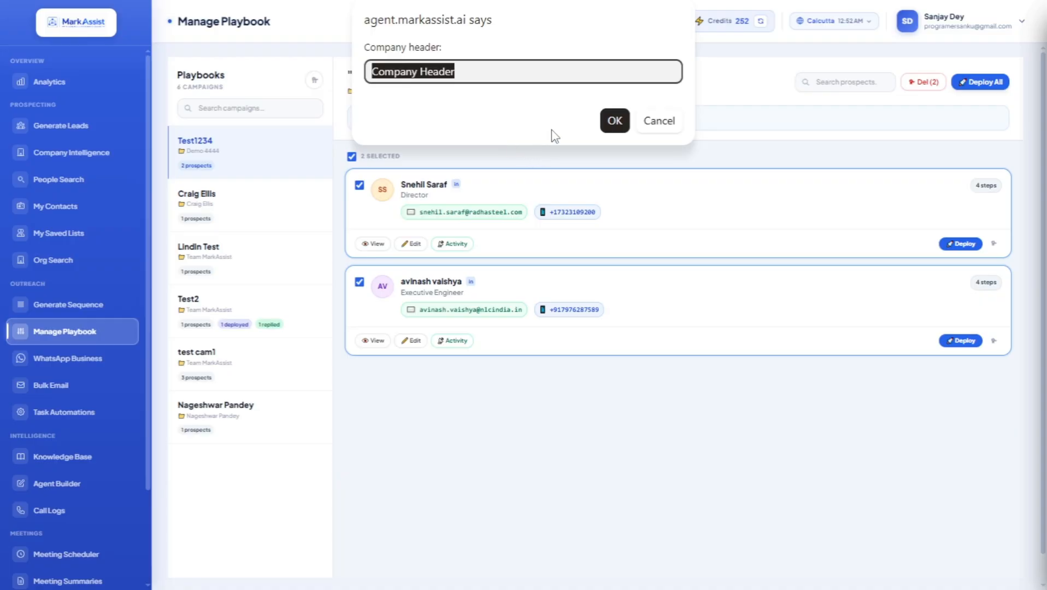
pyautogui.write('Mark')
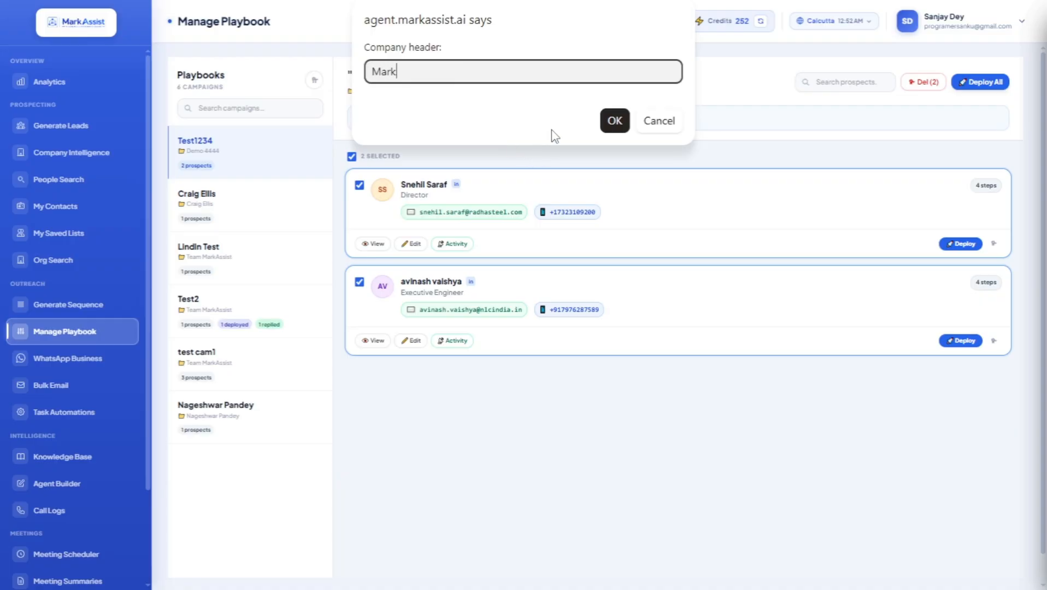
pyautogui.write('Assist')
pyautogui.click(613, 123)
pyautogui.click(621, 311)
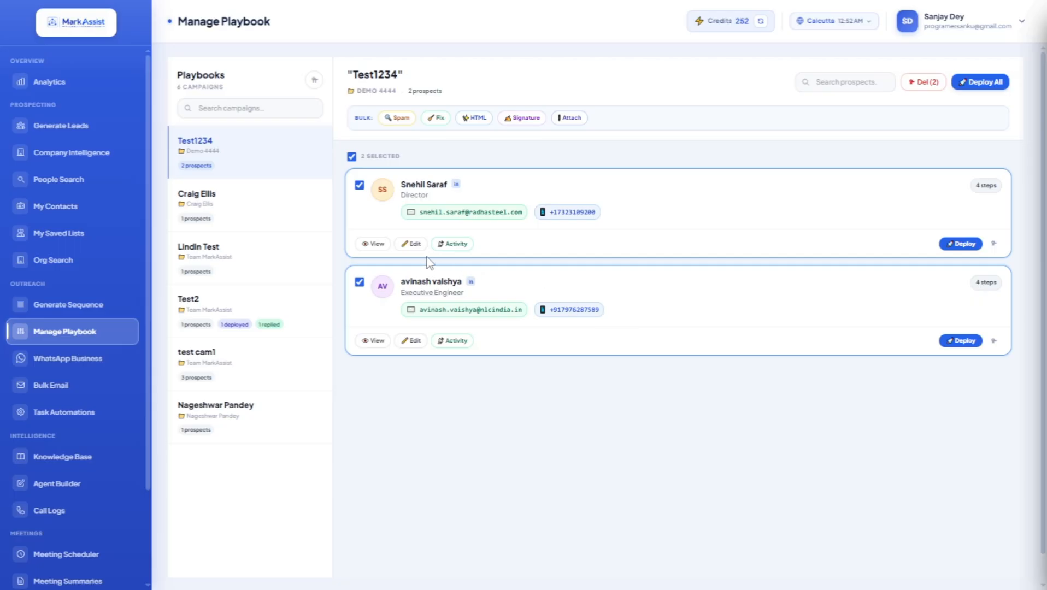
# Step: Review the first prospect's sequence in Test1234, checking the email's HTML header, body and footer
pyautogui.click(372, 243)
pyautogui.scroll(-9, 904, 285)
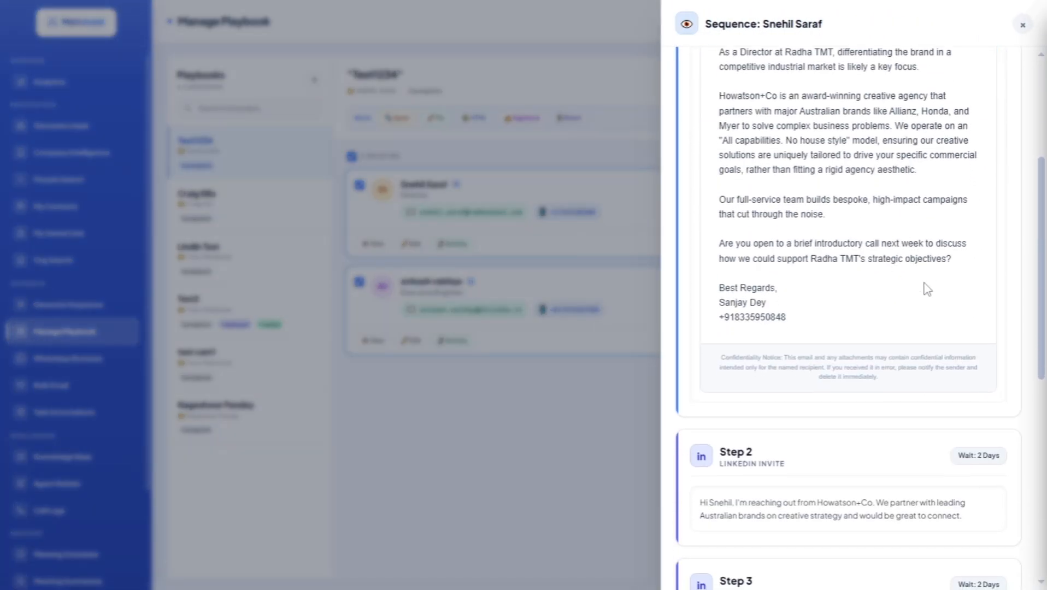
pyautogui.scroll(5, 913, 259)
pyautogui.scroll(3, 918, 274)
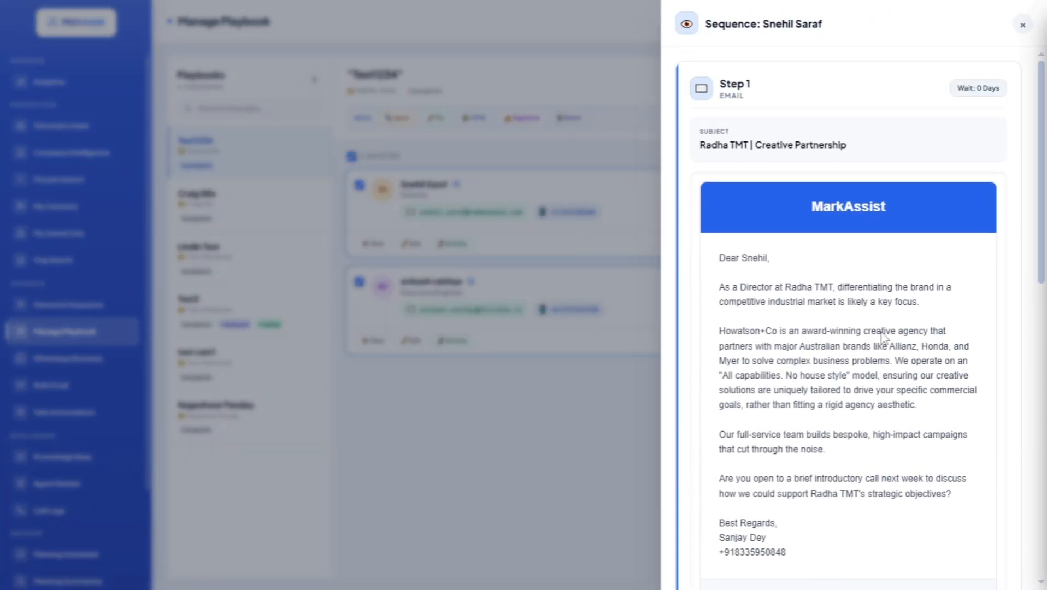
pyautogui.scroll(-5, 759, 408)
pyautogui.click(1022, 24)
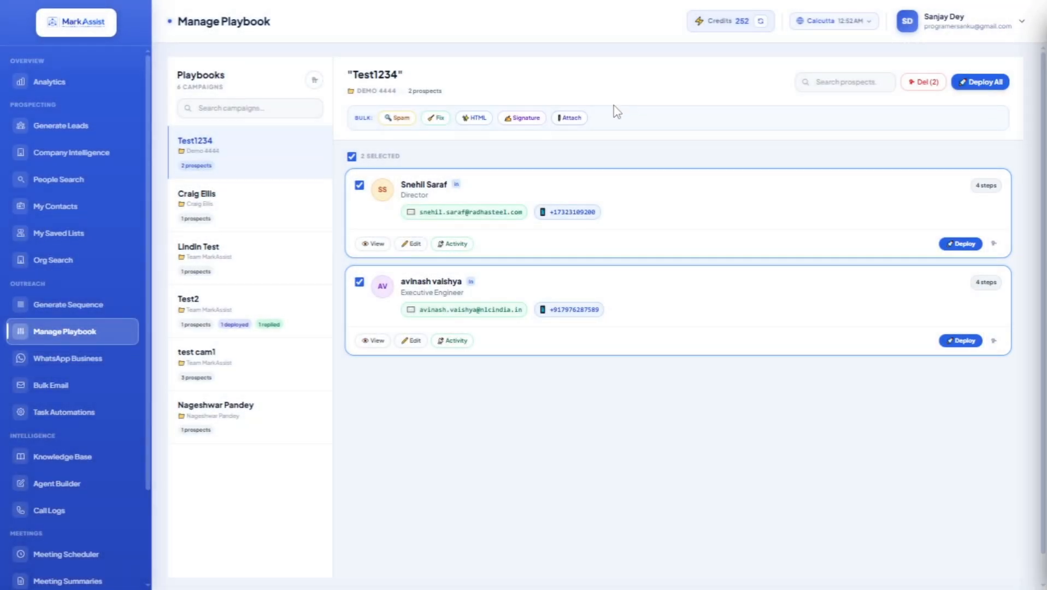
# Step: Inspect the bulk signature replacement options and the account's default email signature without changing either
pyautogui.click(523, 124)
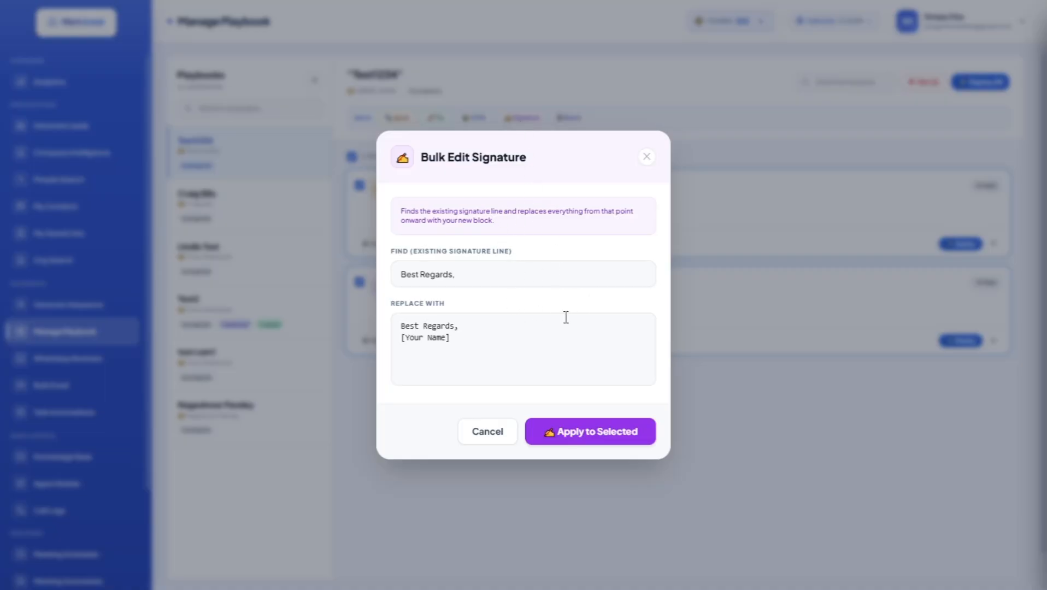
pyautogui.click(648, 160)
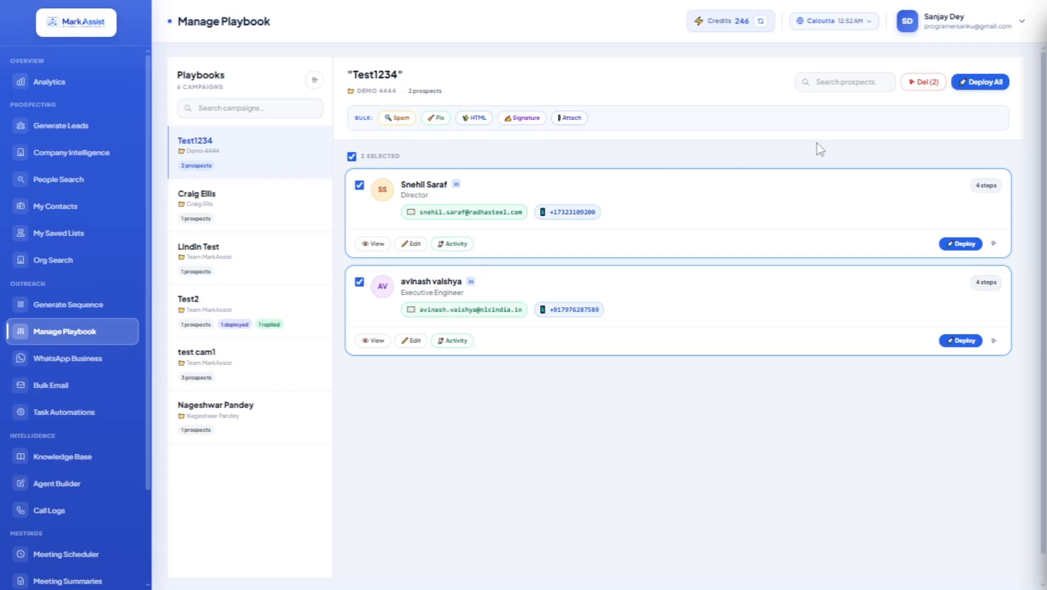
pyautogui.click(993, 37)
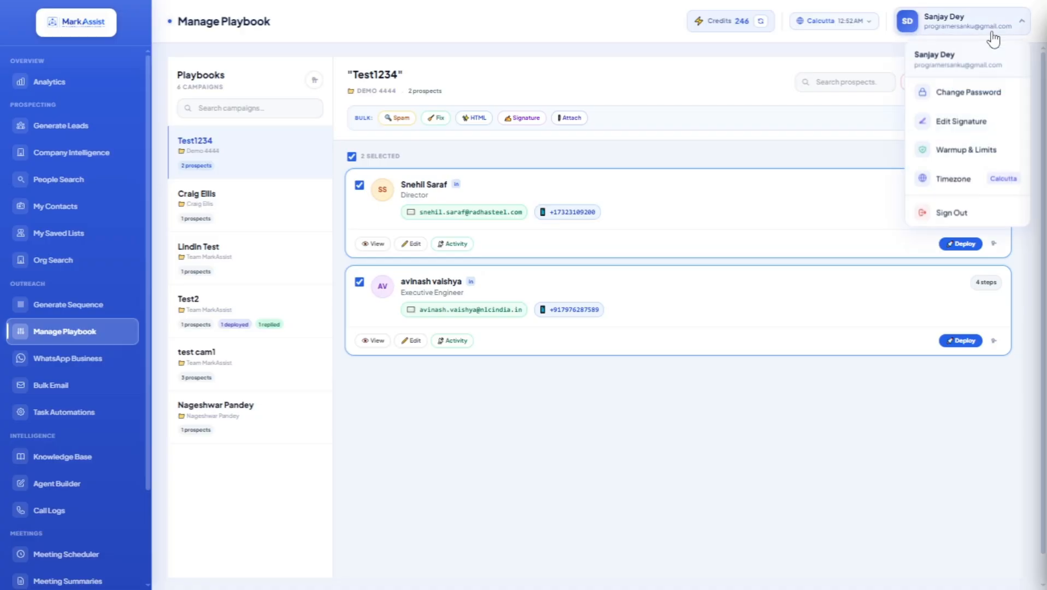
pyautogui.click(974, 125)
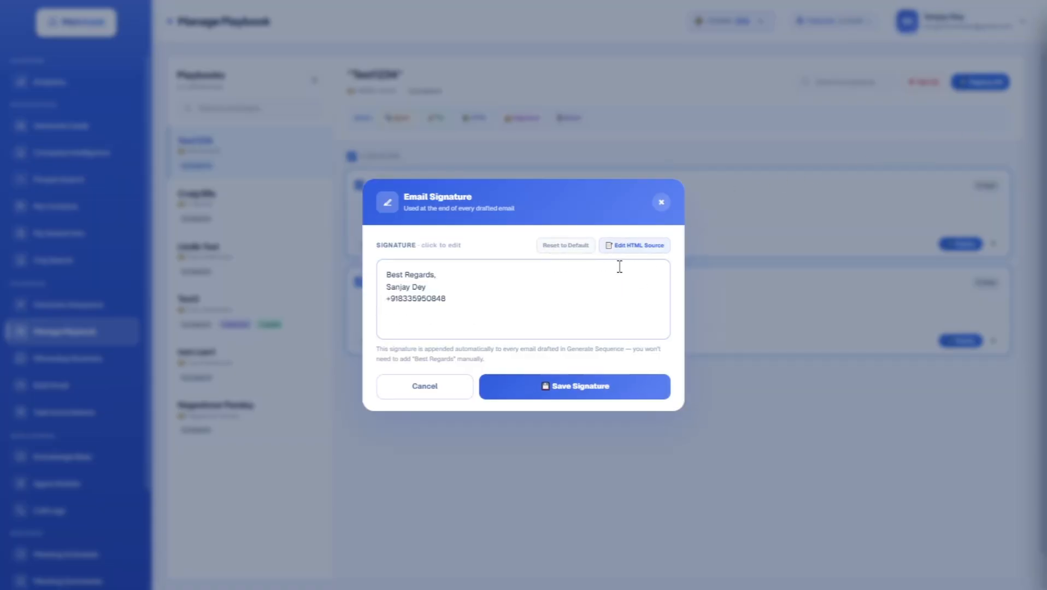
pyautogui.click(661, 203)
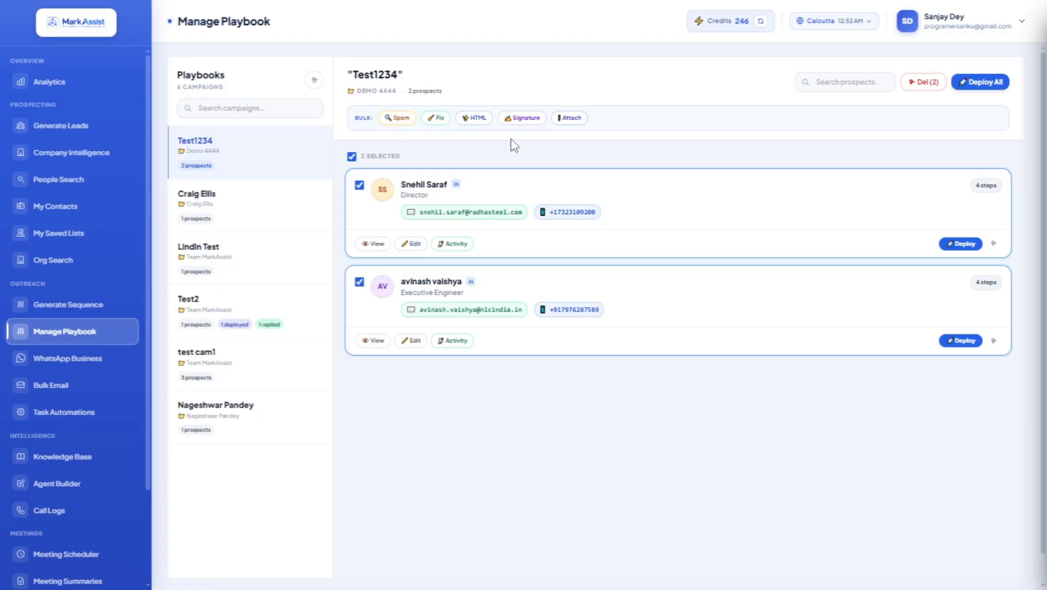
# Step: Attach the signpostindia presentation pitch deck to the email step of all selected Test1234 prospects
pyautogui.click(571, 118)
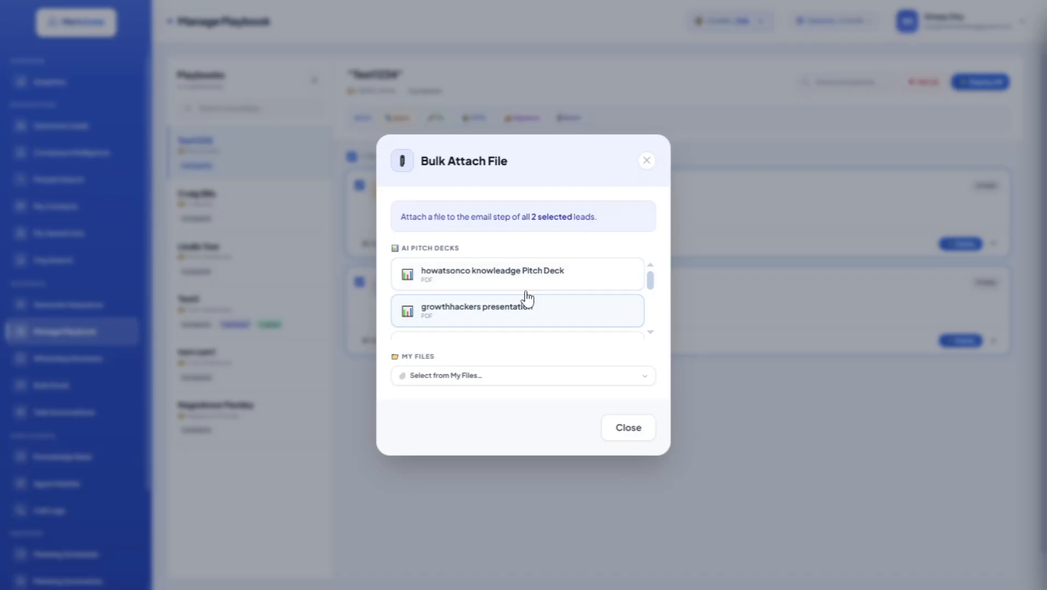
pyautogui.scroll(-3, 527, 282)
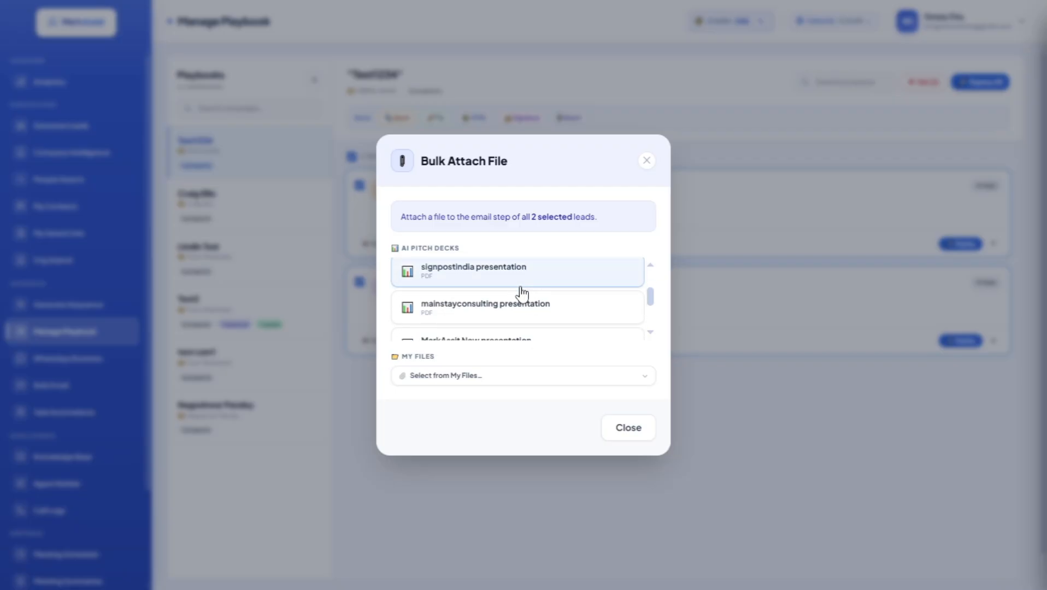
pyautogui.click(521, 292)
pyautogui.click(598, 325)
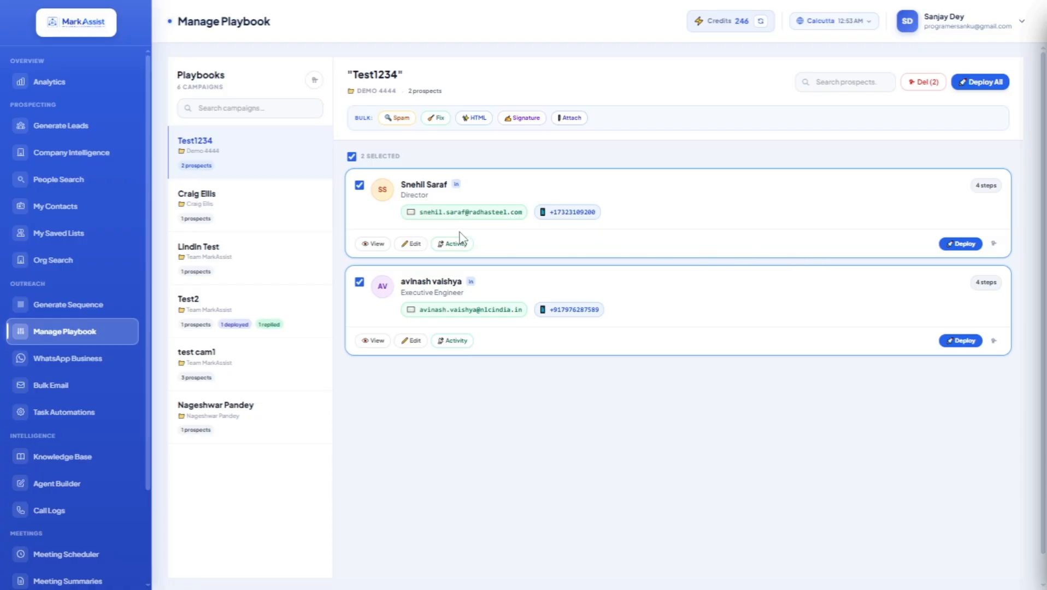
# Step: Check the attachment in the first prospect's email editor and look at the file upload option, leaving without changes
pyautogui.click(415, 244)
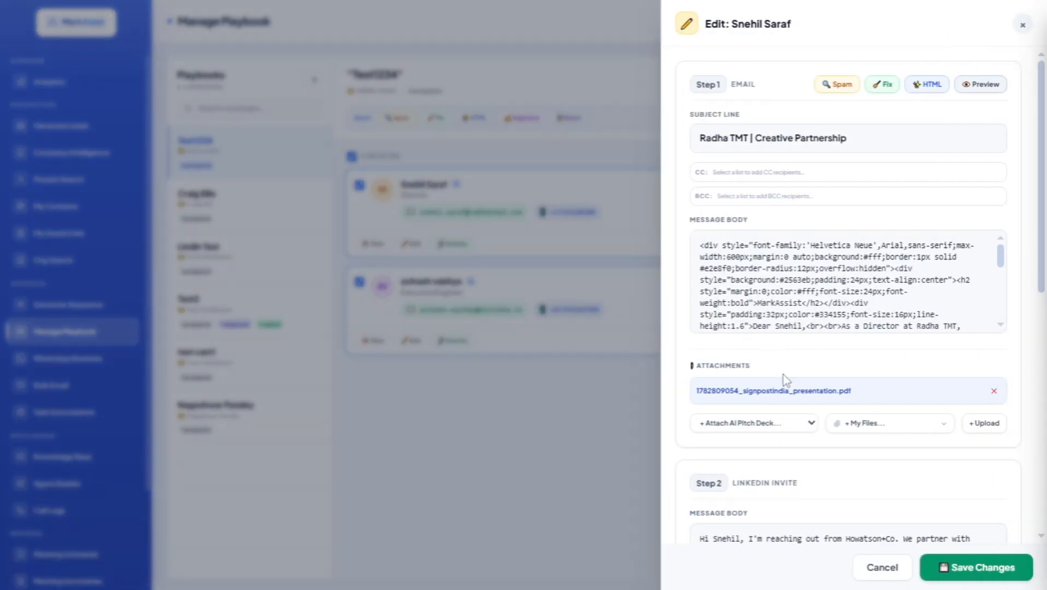
pyautogui.scroll(-2, 871, 419)
pyautogui.click(970, 353)
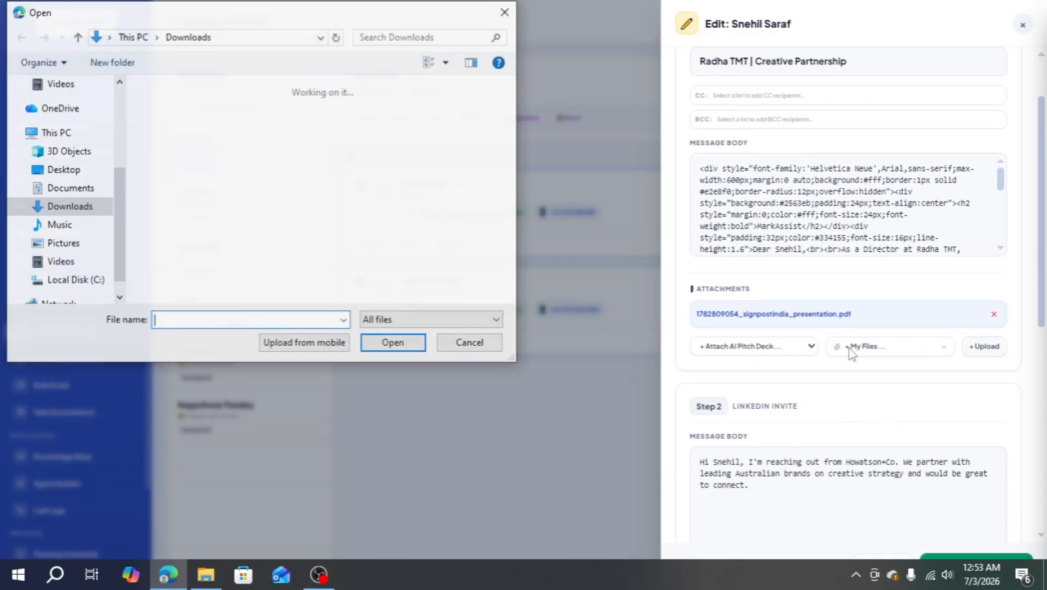
pyautogui.click(506, 11)
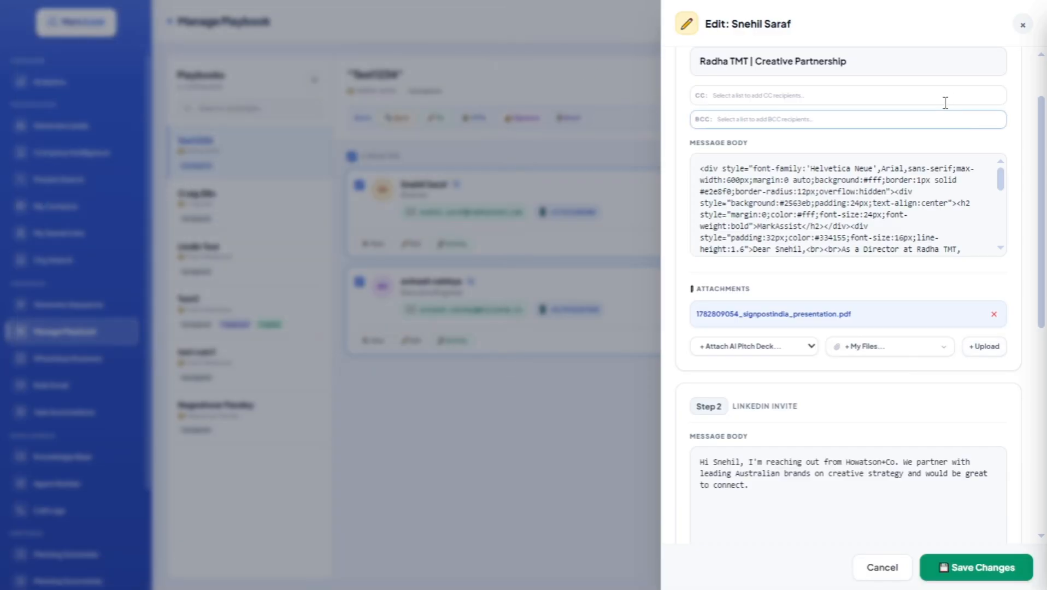
pyautogui.click(1022, 24)
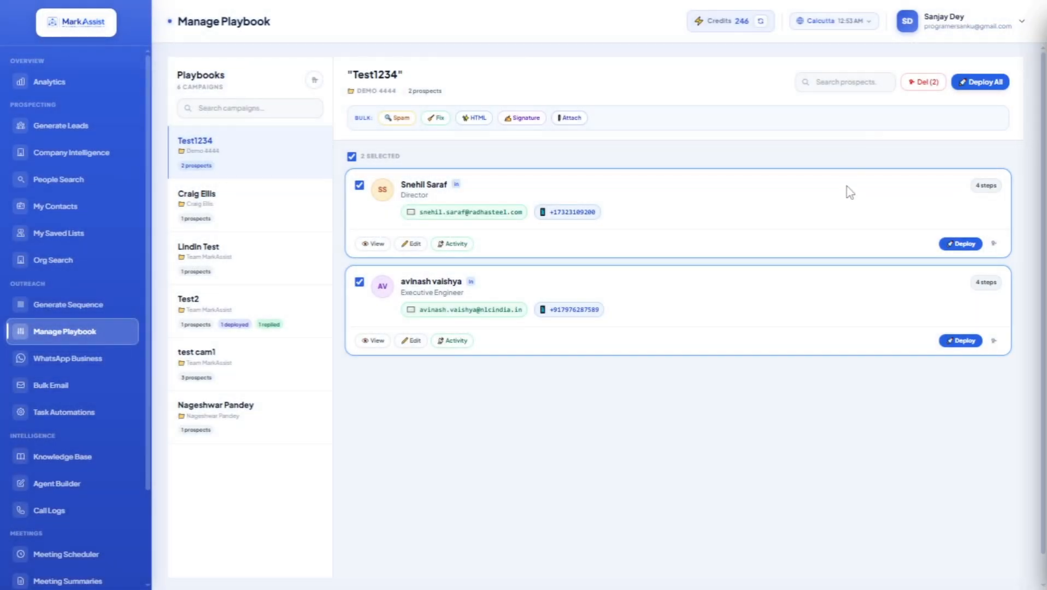
# Step: Examine the bulk deployment's sender accounts, AI calling agent and approval mode choices, and close it without launching
pyautogui.click(990, 82)
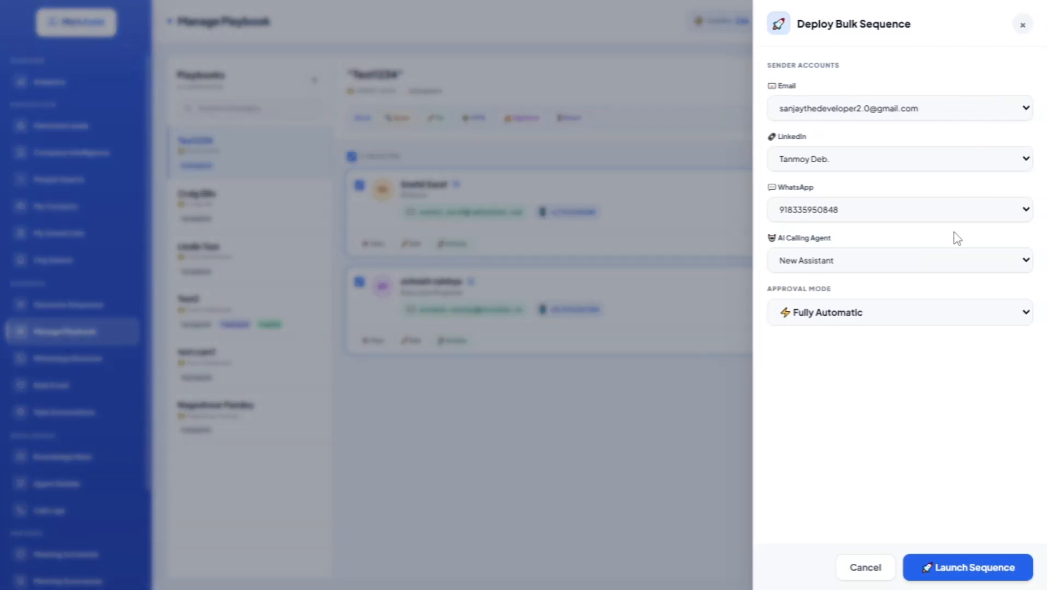
pyautogui.click(844, 111)
pyautogui.click(857, 80)
pyautogui.click(813, 315)
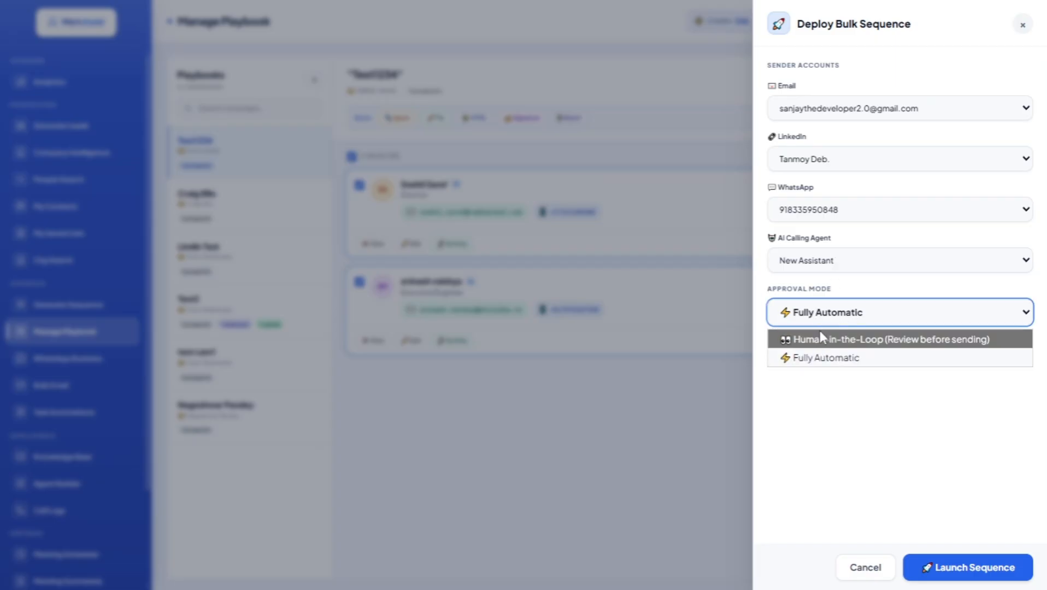
pyautogui.click(830, 466)
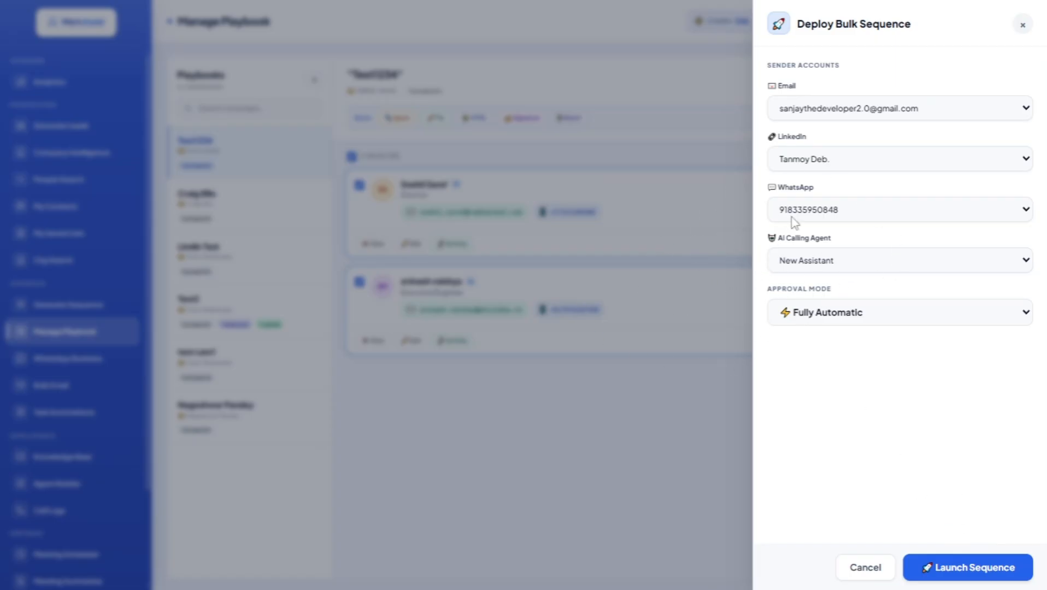
pyautogui.click(1022, 25)
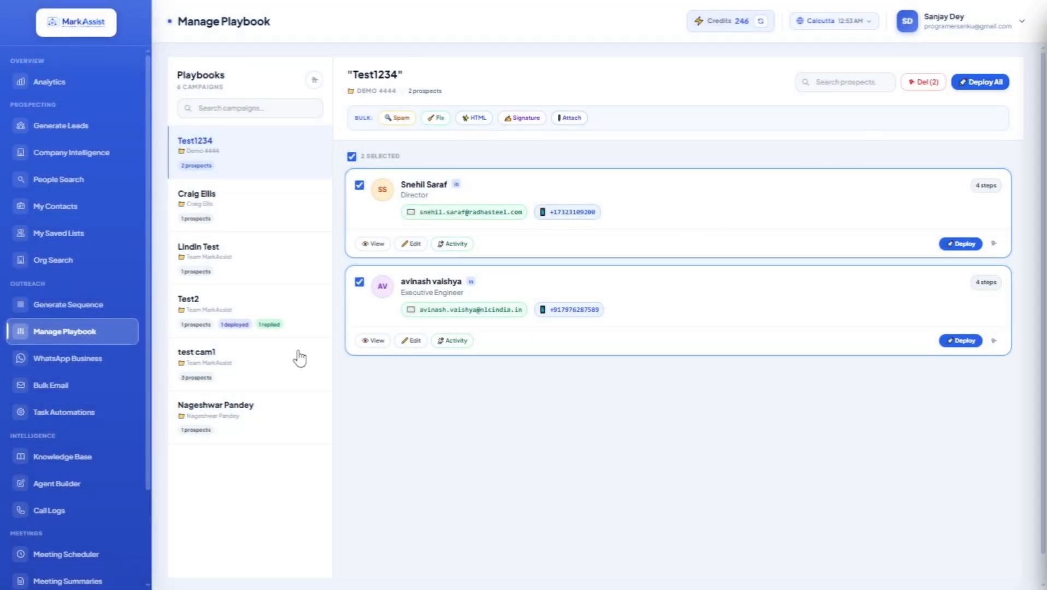
# Step: View the email activity of the first prospect in the test cam1 campaign
pyautogui.click(250, 365)
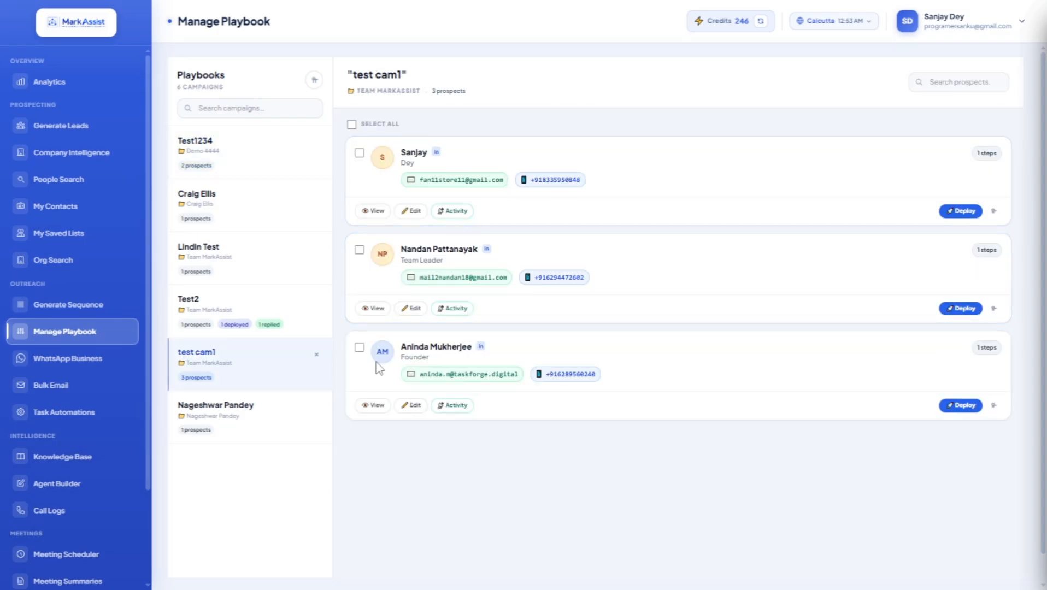
pyautogui.click(456, 211)
pyautogui.click(692, 98)
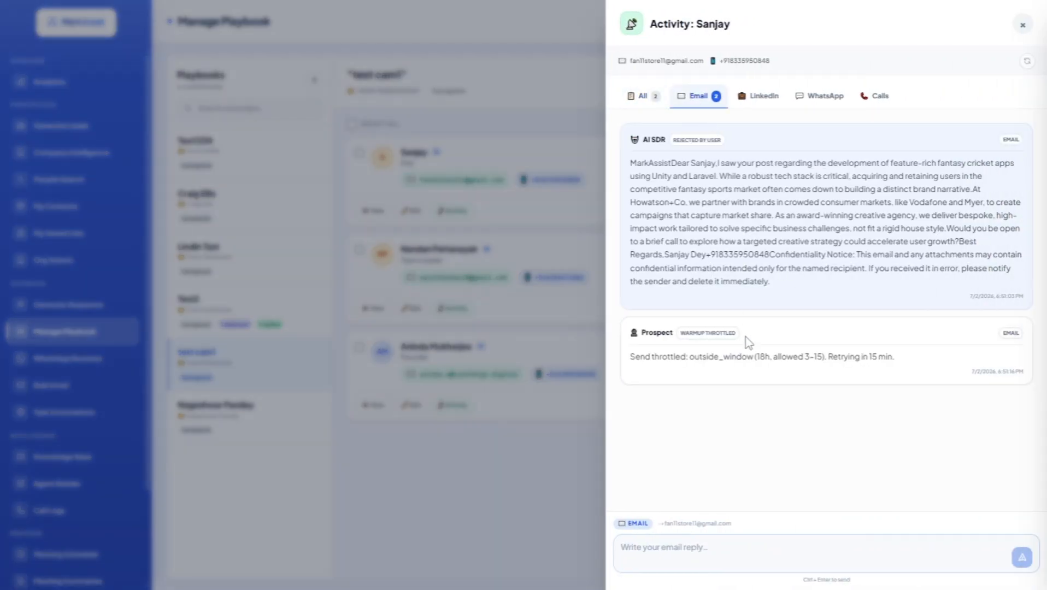
pyautogui.click(1022, 25)
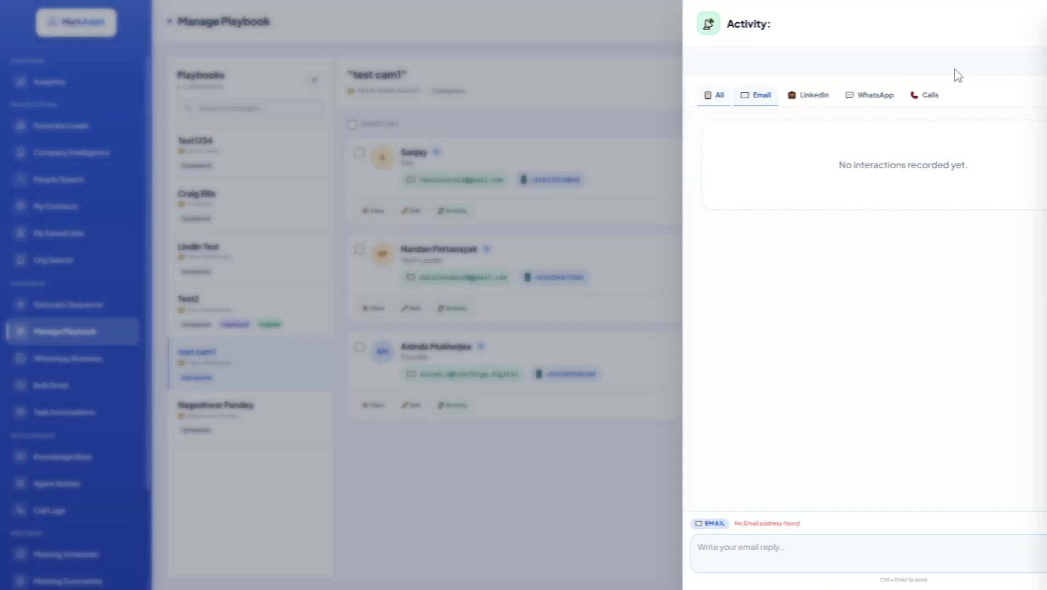
# Step: Review the Test2 prospect's activity history across email, WhatsApp and calls, including the message reply box
pyautogui.click(251, 298)
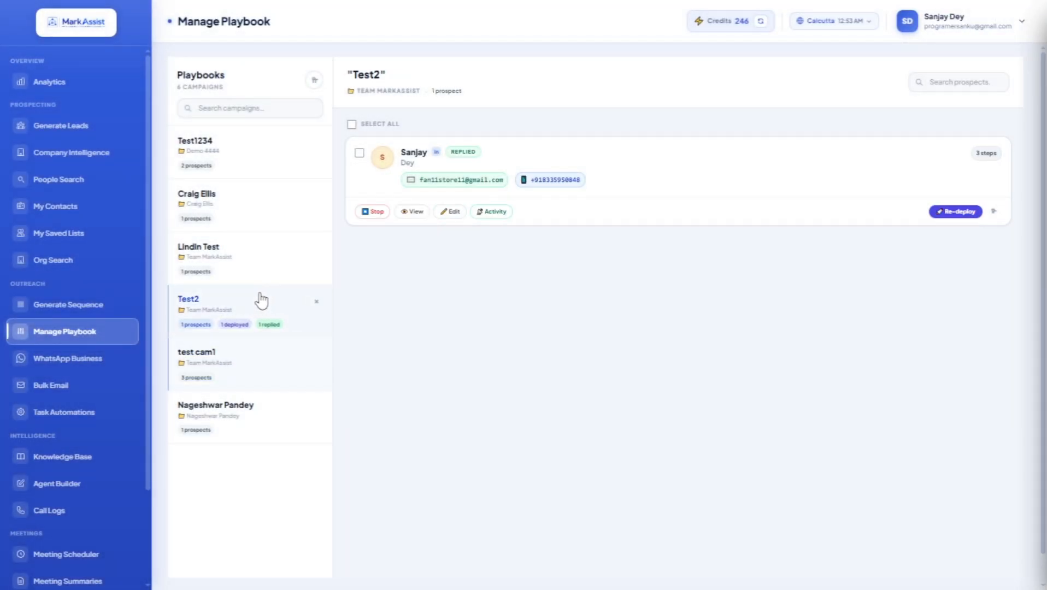
pyautogui.click(494, 213)
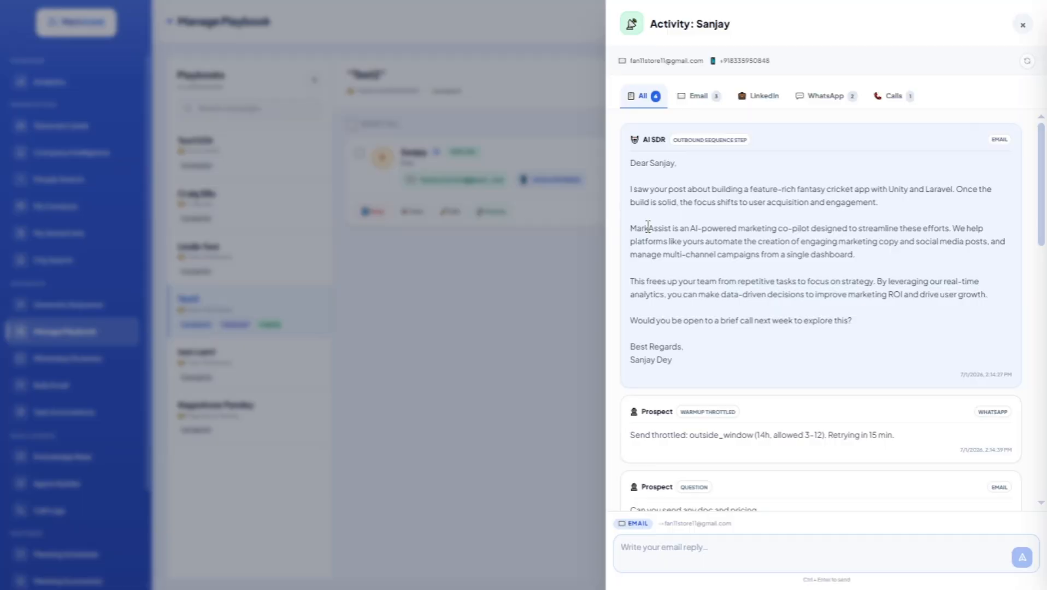
pyautogui.click(709, 100)
pyautogui.click(824, 101)
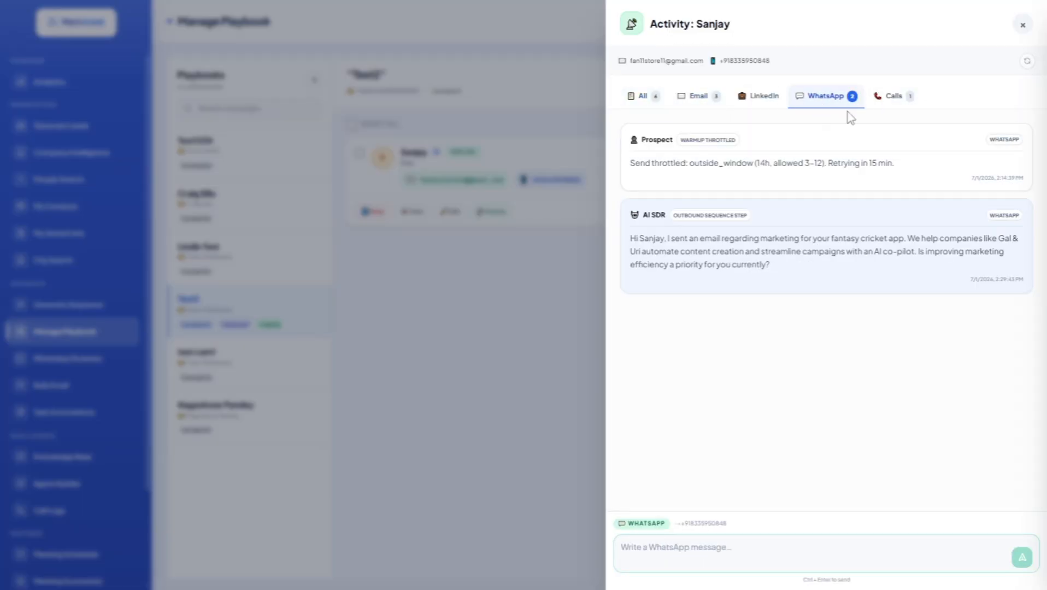
pyautogui.click(894, 98)
pyautogui.click(712, 558)
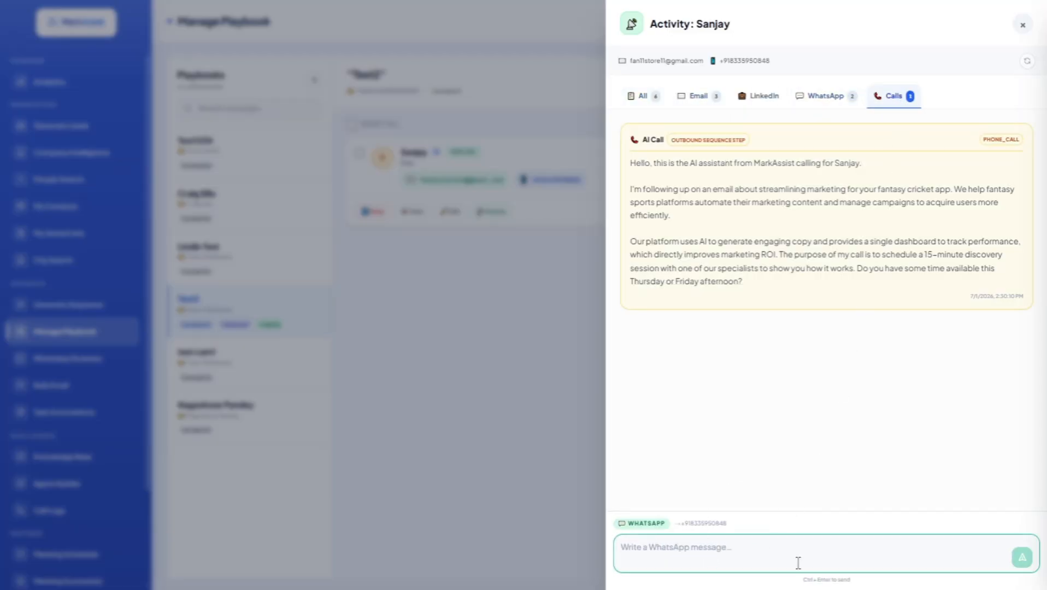
pyautogui.click(1022, 26)
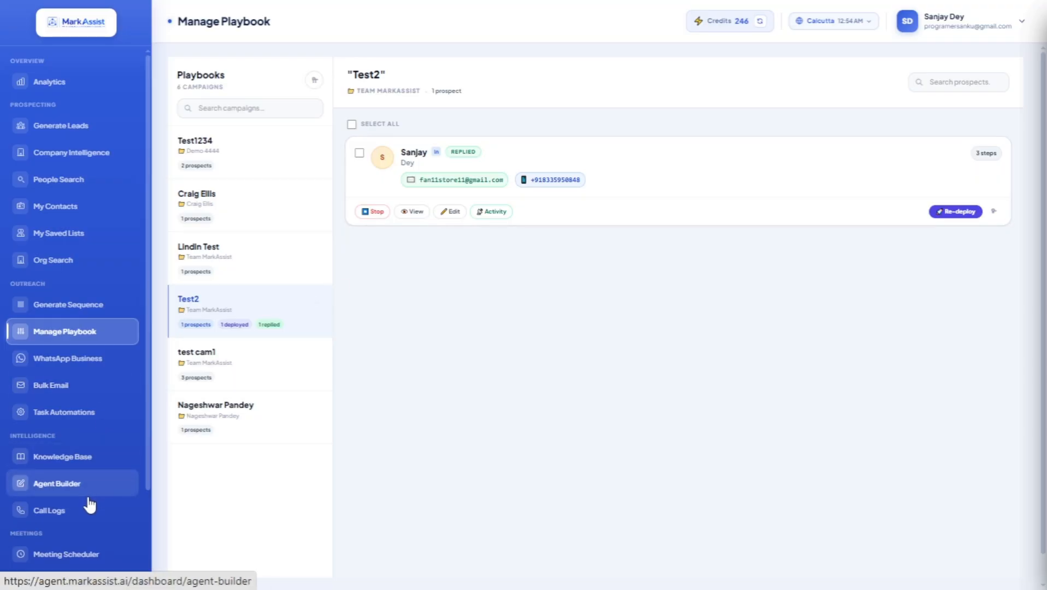
# Step: Browse the call logs, examining the ended reasons and durations of the AI agents' outbound calls
pyautogui.click(86, 514)
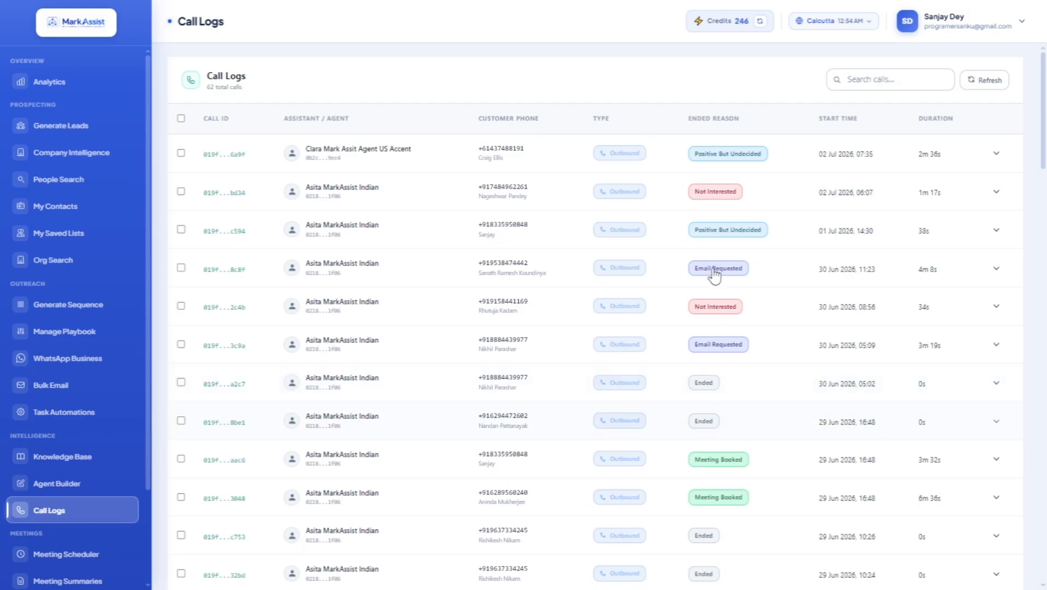
pyautogui.scroll(-3, 715, 276)
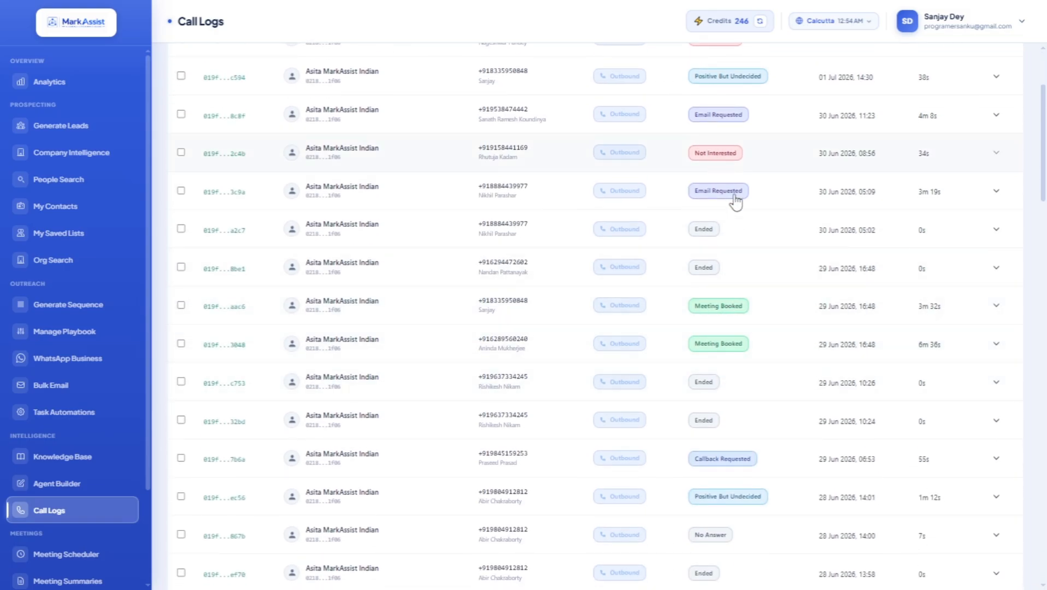
pyautogui.scroll(-3, 727, 349)
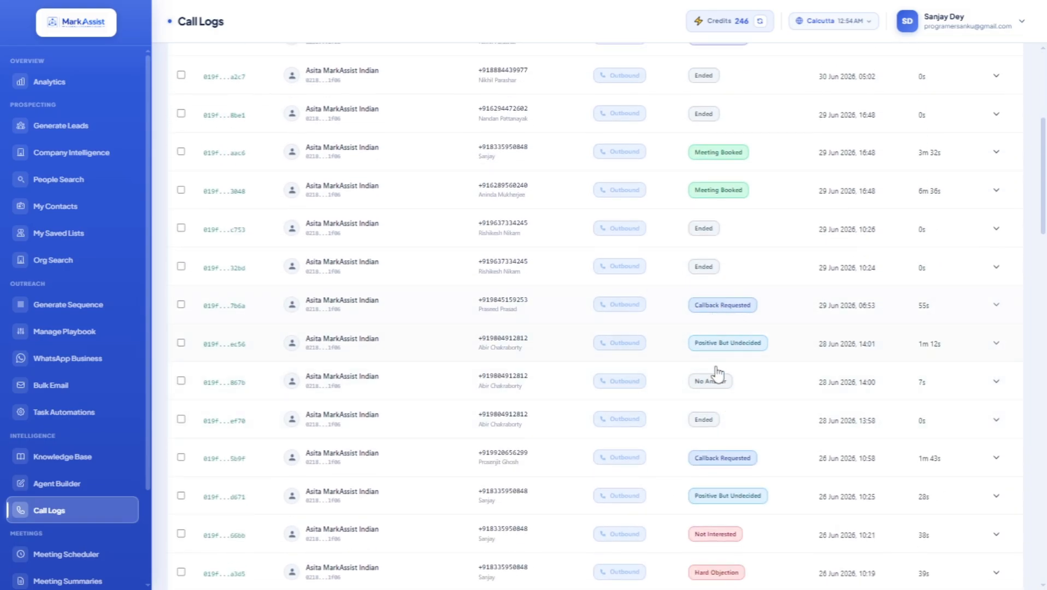
pyautogui.scroll(6, 735, 355)
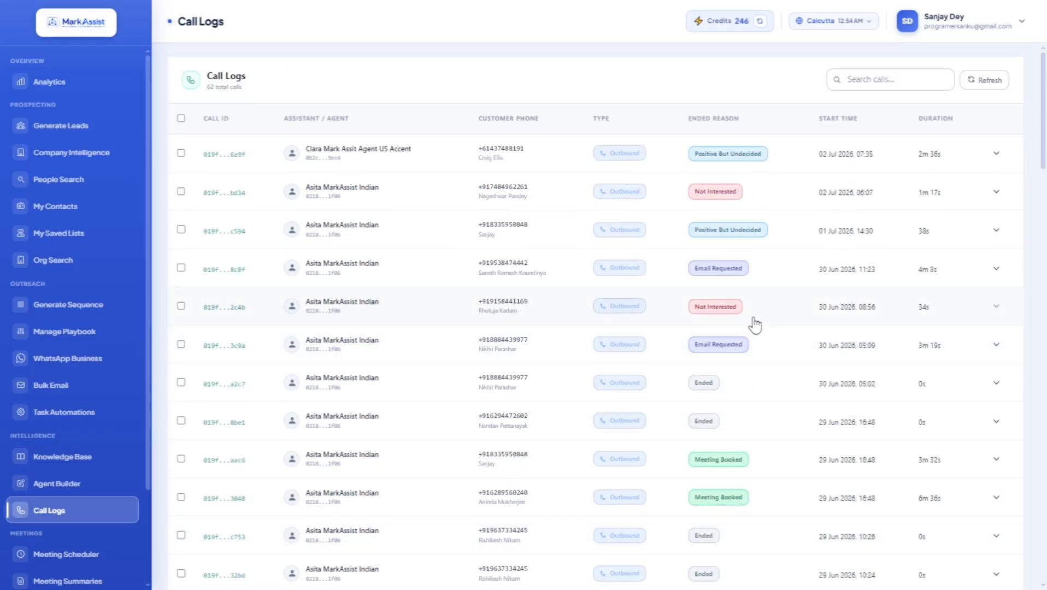
# Step: Review the newest call's transcript and its AI analysis in the call logs
pyautogui.click(771, 158)
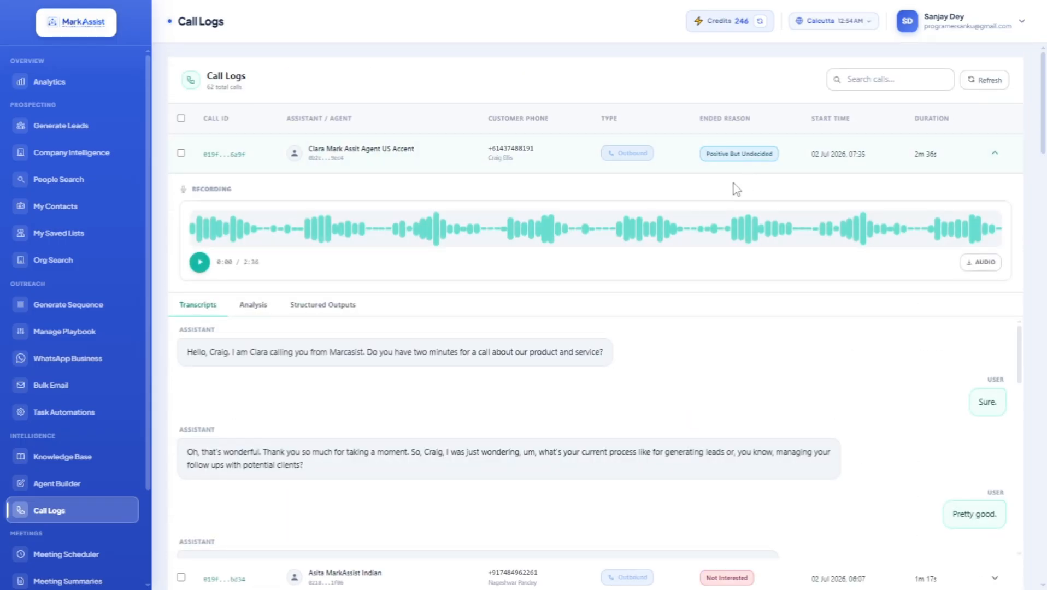
pyautogui.scroll(-4, 251, 387)
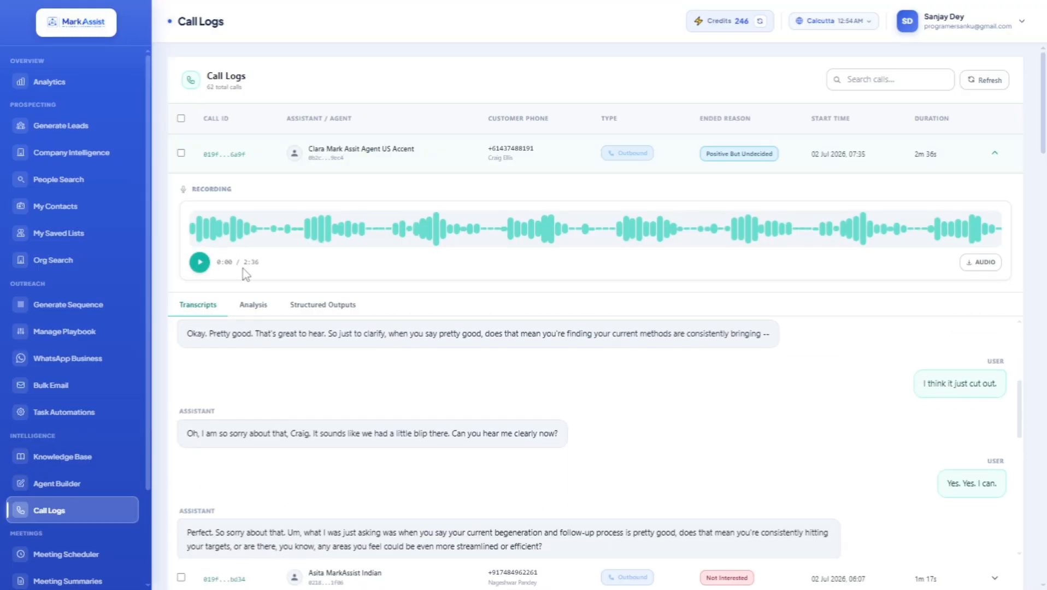
pyautogui.click(255, 306)
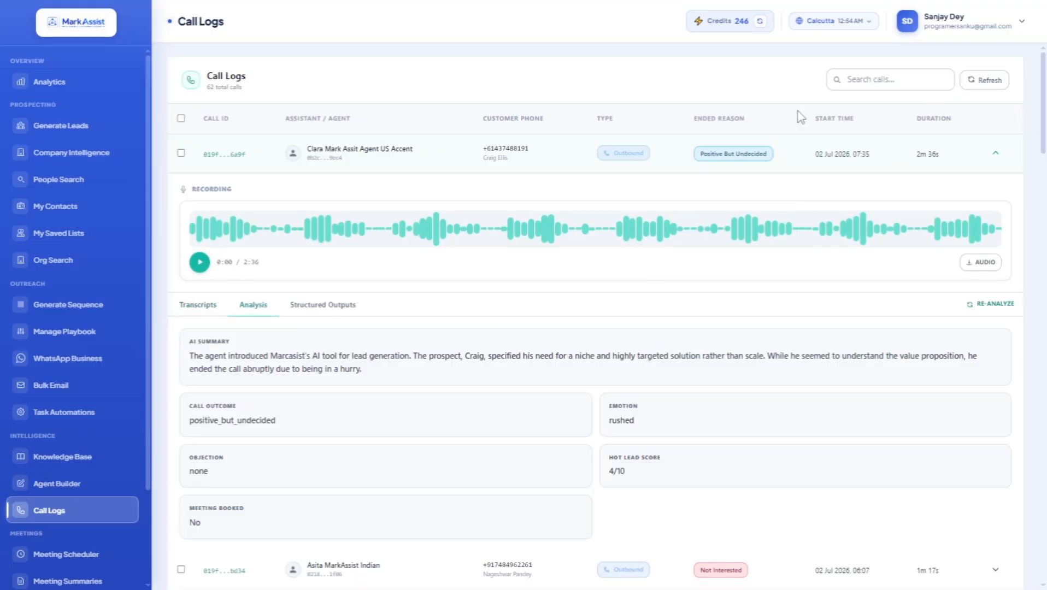
pyautogui.scroll(-10, 465, 224)
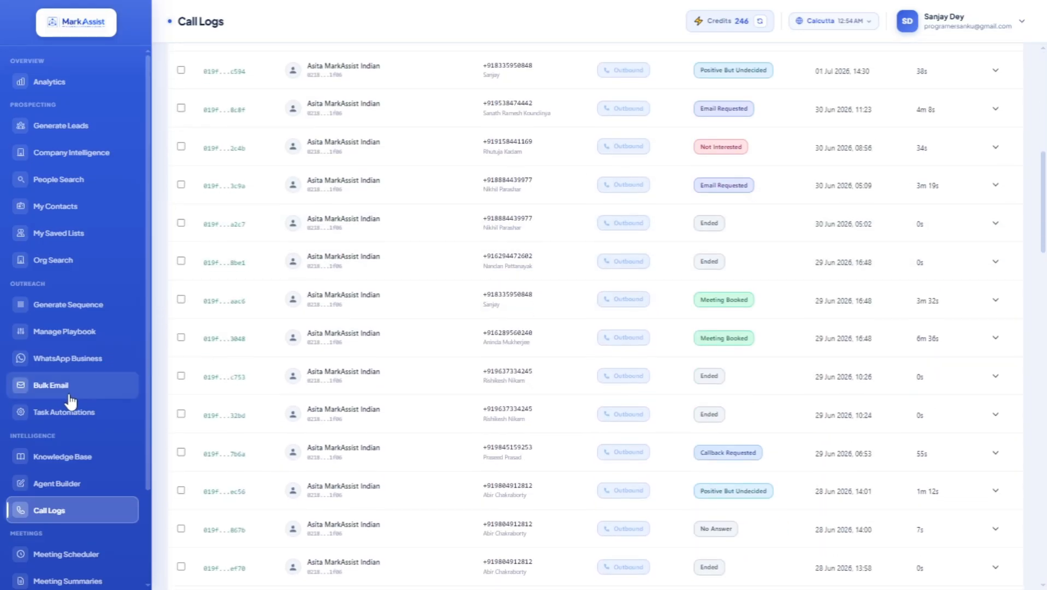
# Step: View the meeting scheduler, and examine the summary and follow-up steps of the 7/1/2026 meeting before closing its details
pyautogui.scroll(-2, 70, 401)
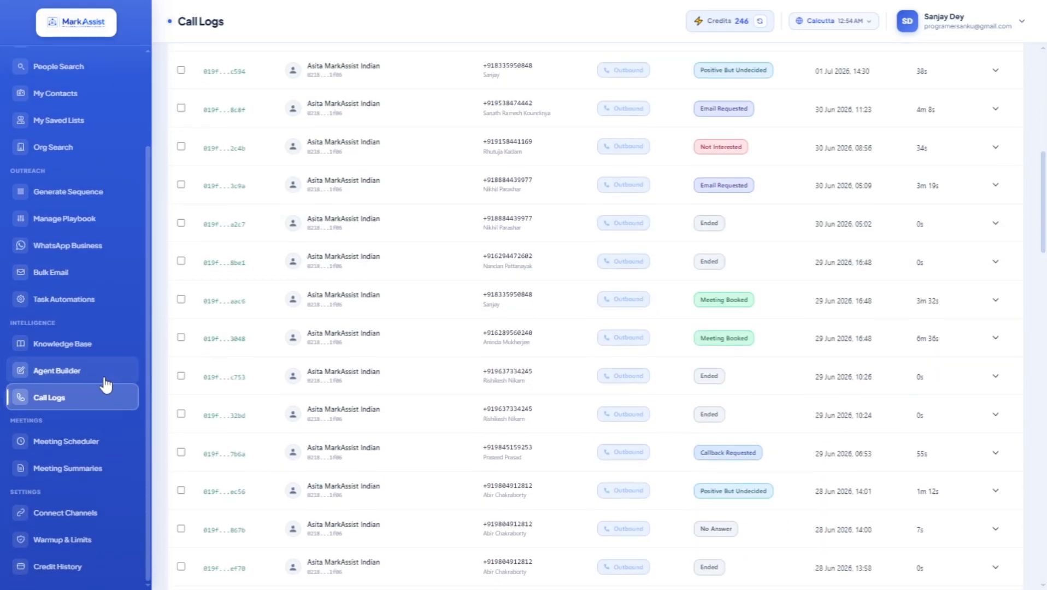
pyautogui.click(96, 451)
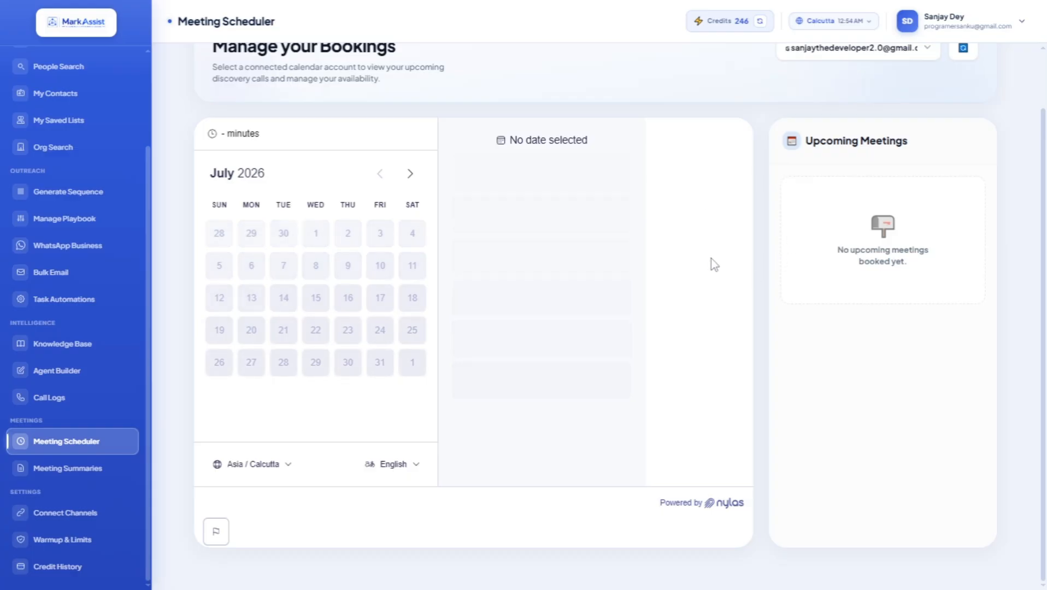
pyautogui.click(84, 471)
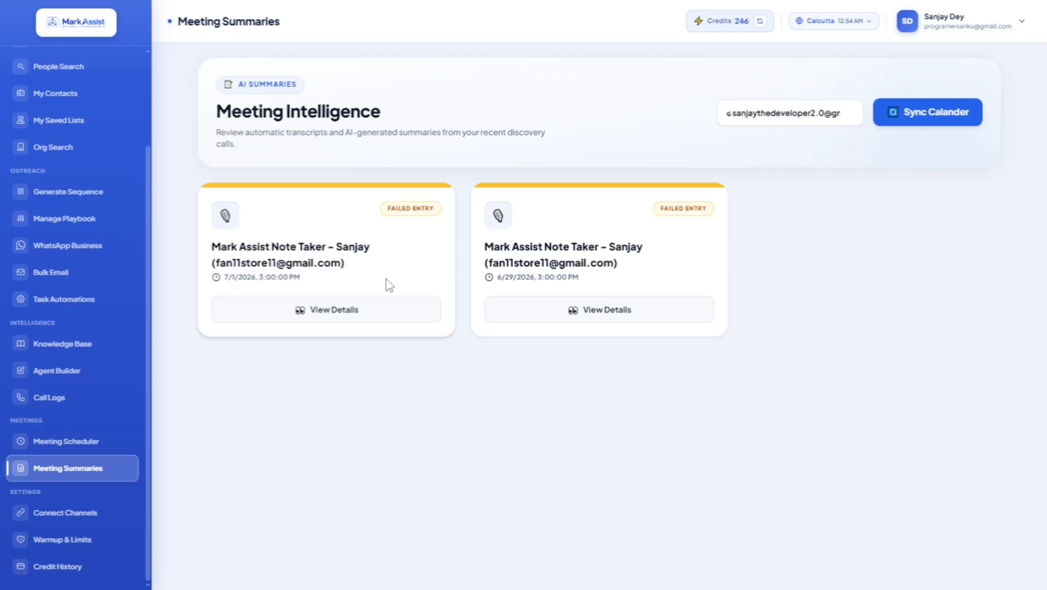
pyautogui.click(346, 311)
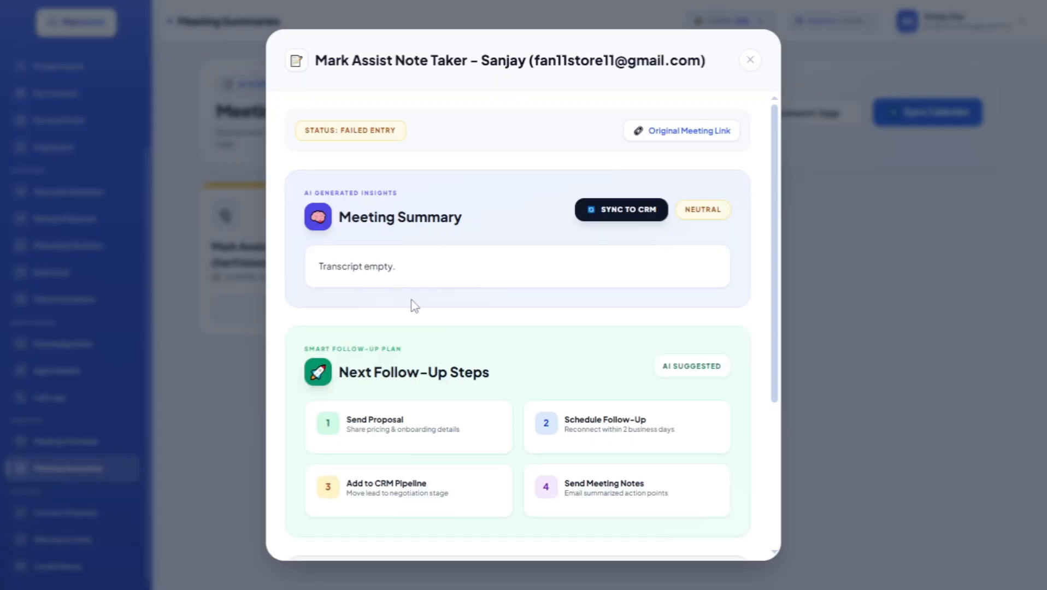
pyautogui.scroll(-4, 414, 306)
pyautogui.click(762, 65)
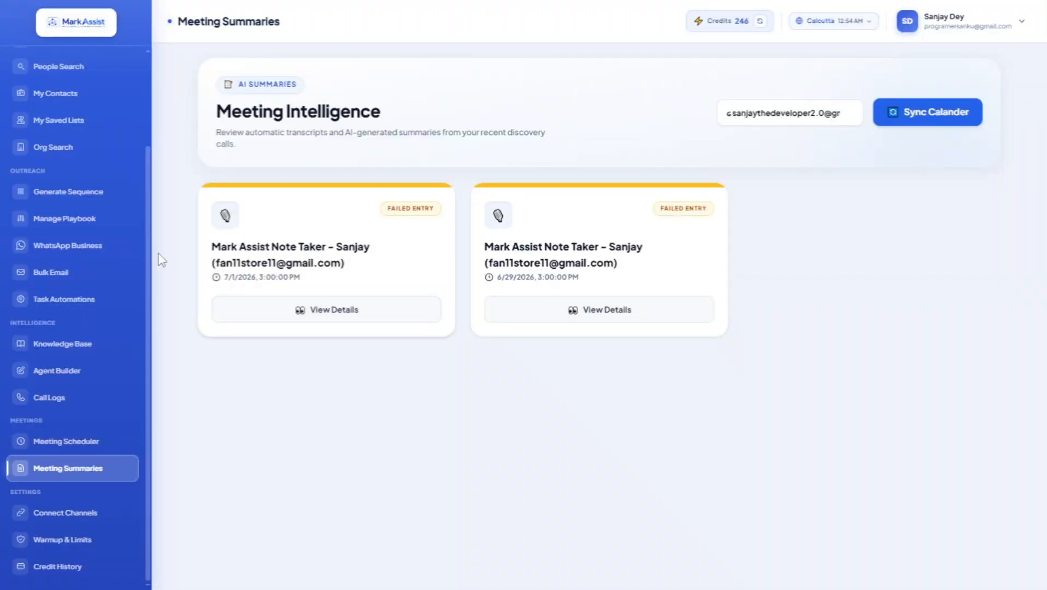
# Step: Examine the active messaging connections and the new email, LinkedIn and WhatsApp connection options in Connect Channels
pyautogui.scroll(2, 113, 288)
pyautogui.scroll(-2, 113, 290)
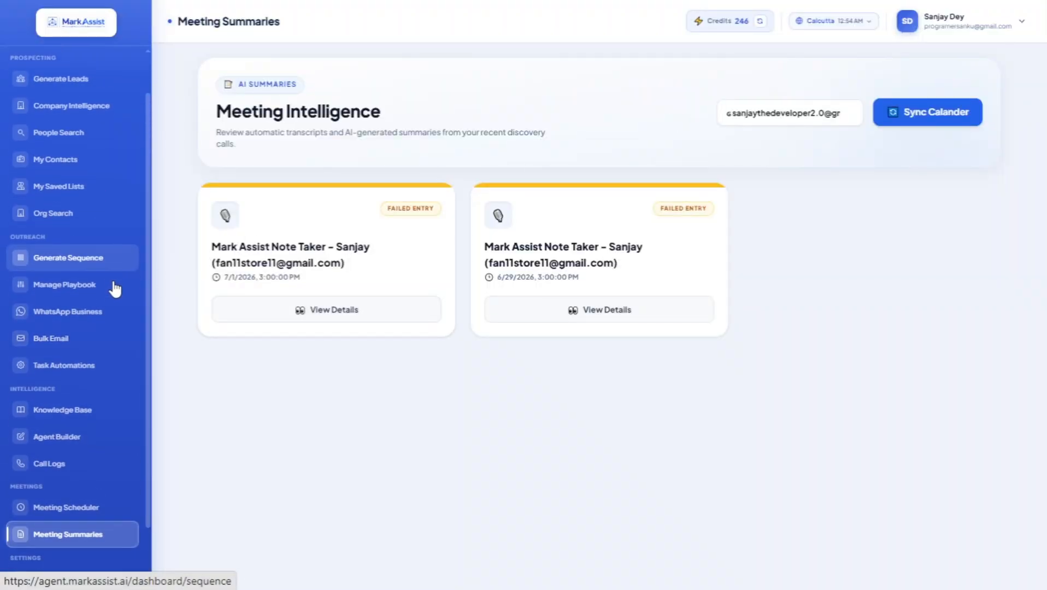
pyautogui.click(77, 512)
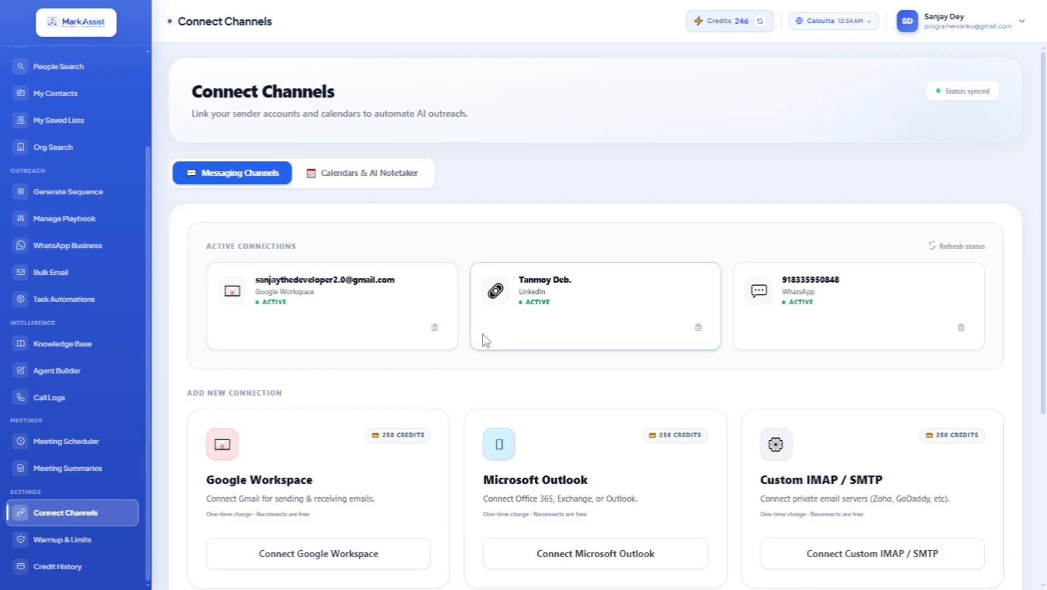
pyautogui.scroll(-3, 430, 337)
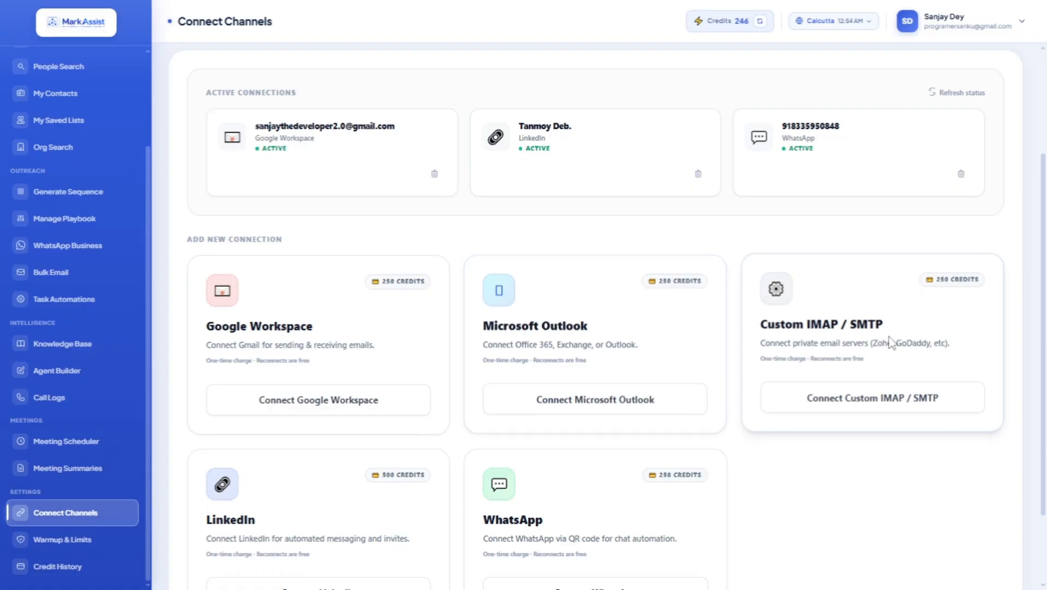
pyautogui.scroll(-2, 915, 341)
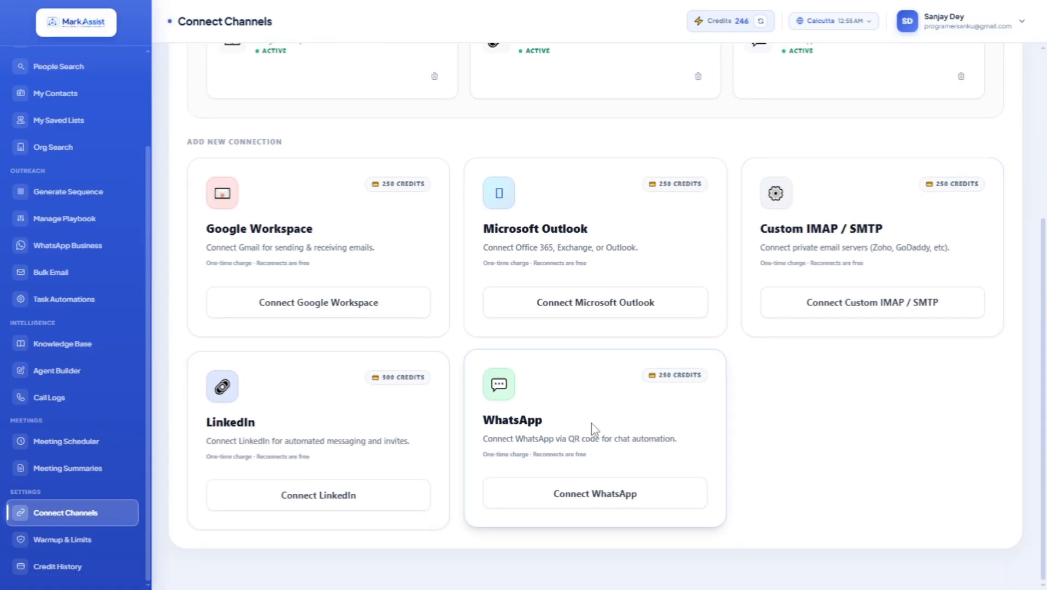
pyautogui.scroll(5, 595, 423)
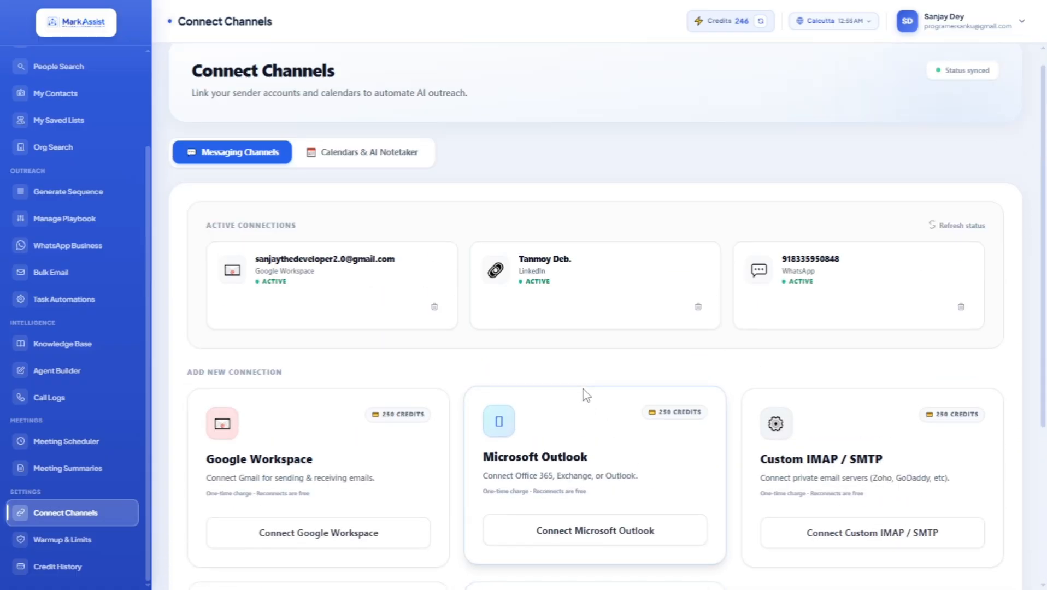
# Step: Examine the connected calendar account and the options for adding a new calendar
pyautogui.click(396, 157)
pyautogui.scroll(-3, 656, 464)
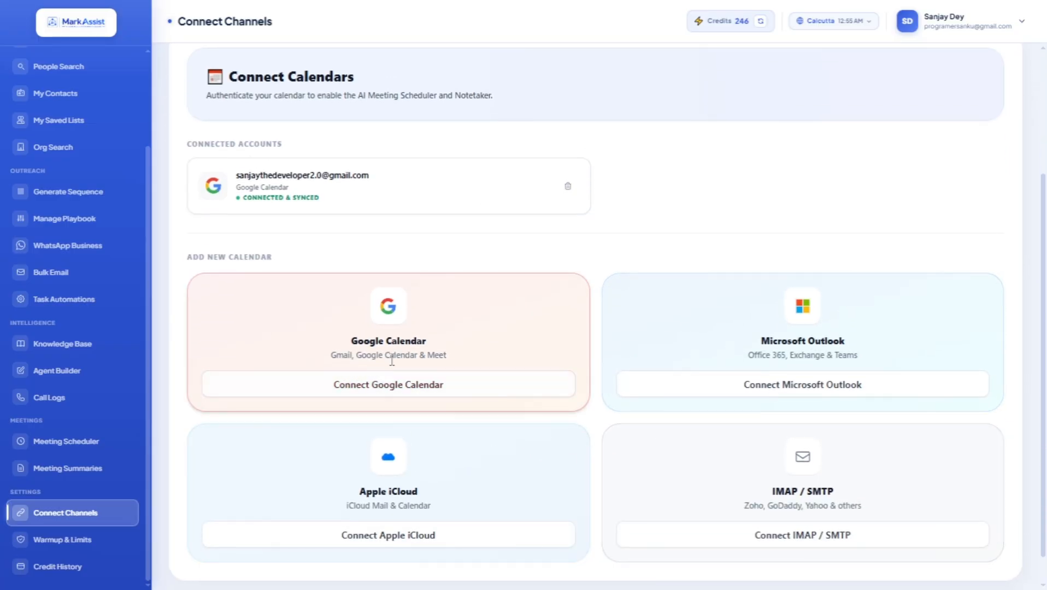
pyautogui.scroll(-1, 486, 442)
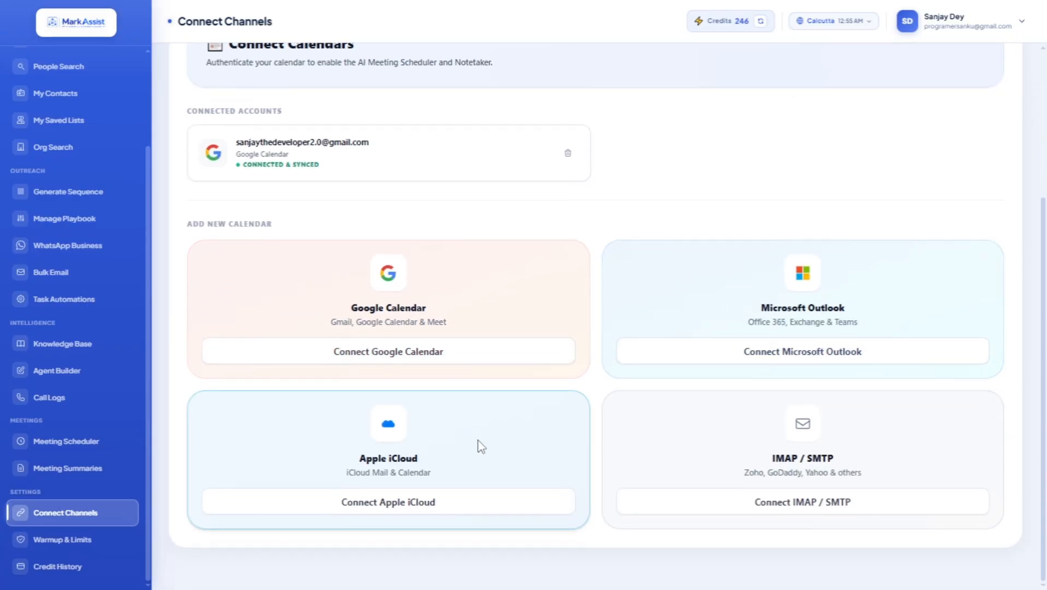
# Step: Examine the Email channel's warmup settings, including daily and hourly limits, gap between sends and sending window
pyautogui.scroll(3, 642, 385)
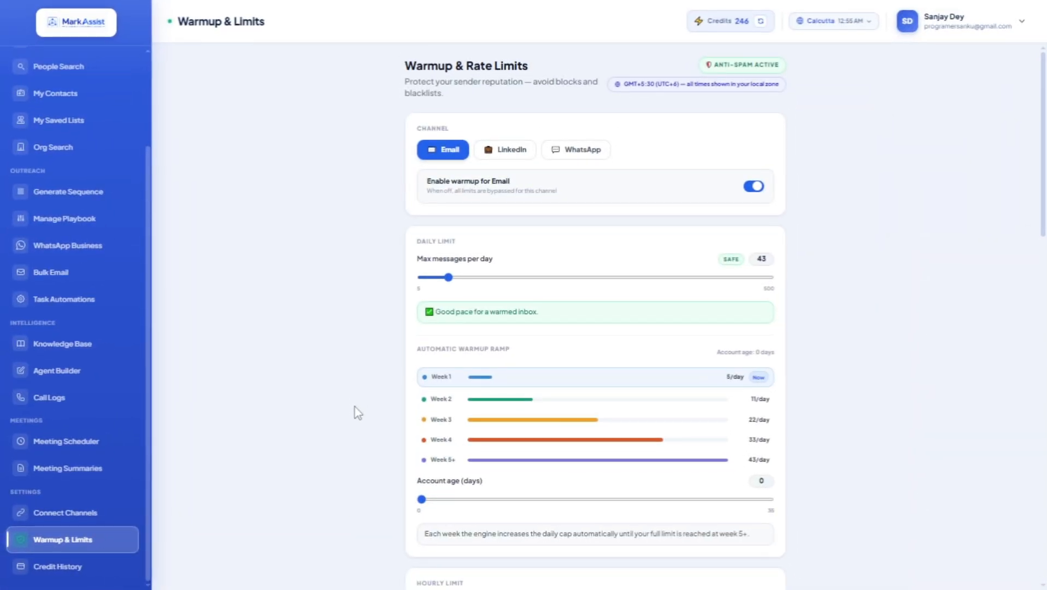
pyautogui.scroll(-4, 429, 410)
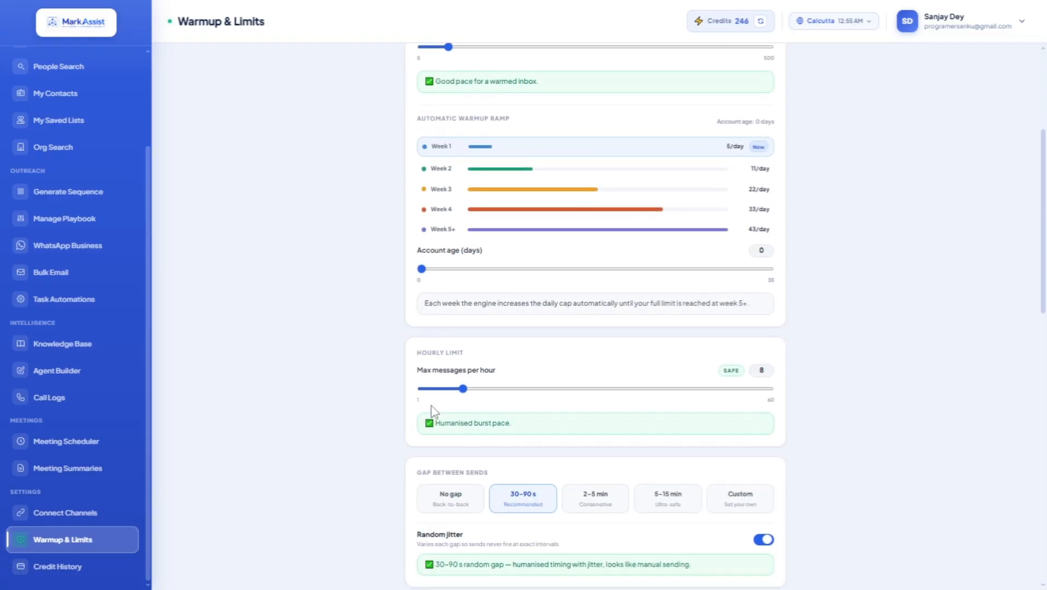
pyautogui.scroll(3, 481, 358)
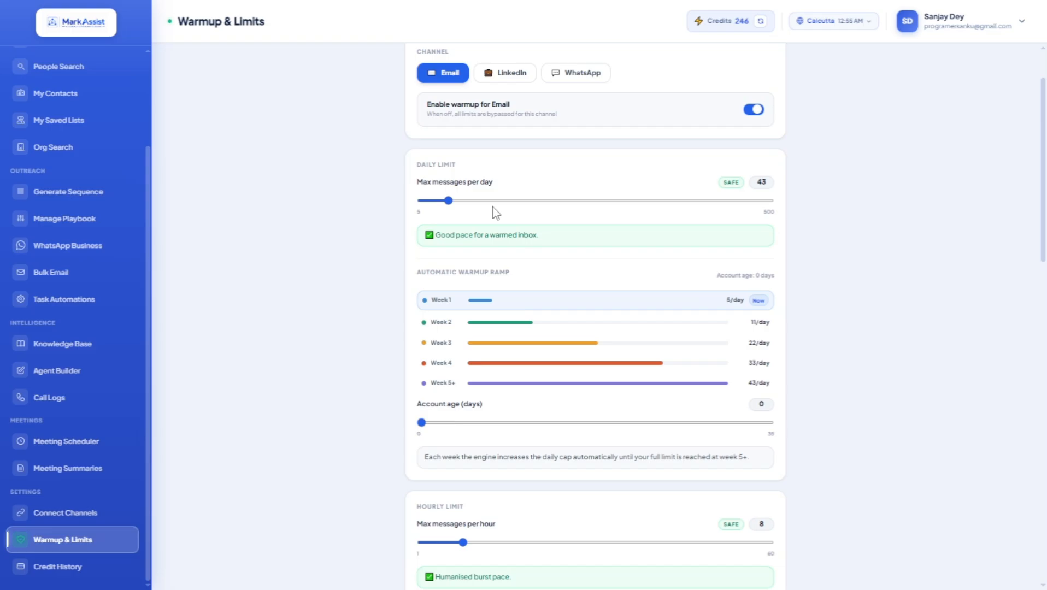
pyautogui.scroll(-8, 496, 219)
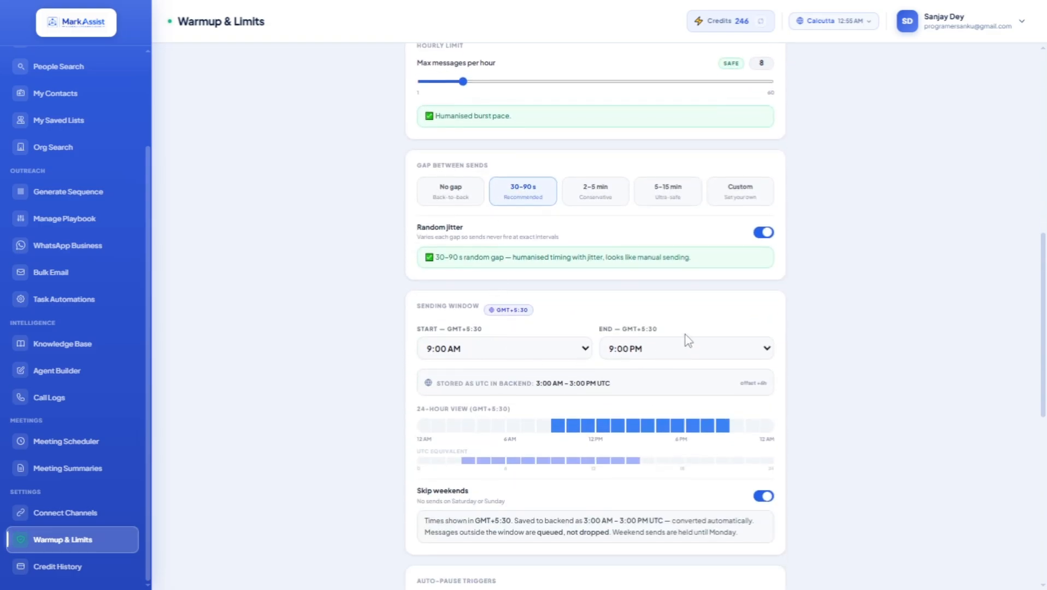
pyautogui.scroll(3, 615, 348)
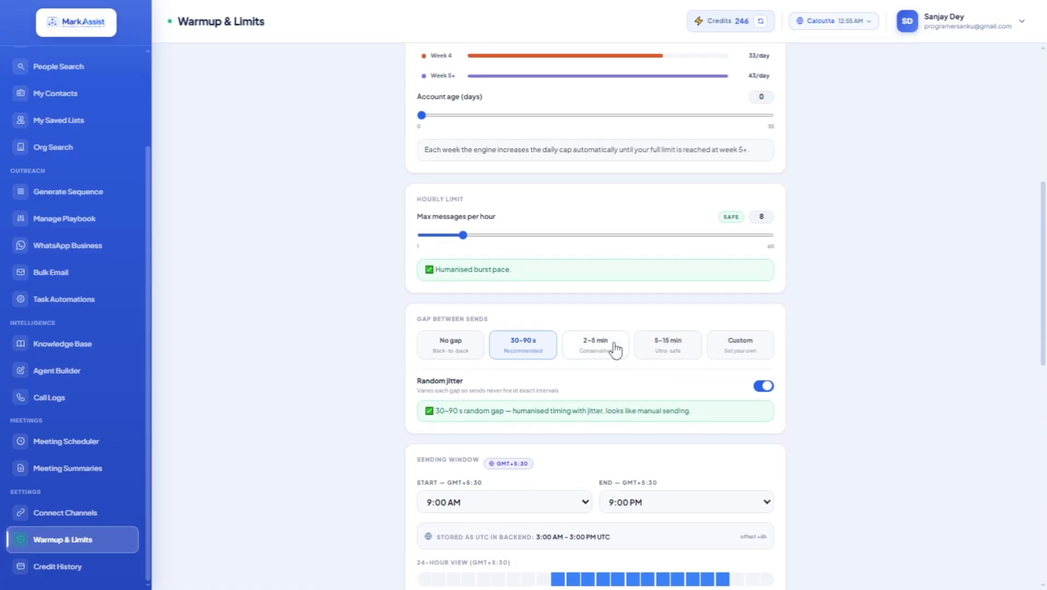
pyautogui.scroll(8, 476, 352)
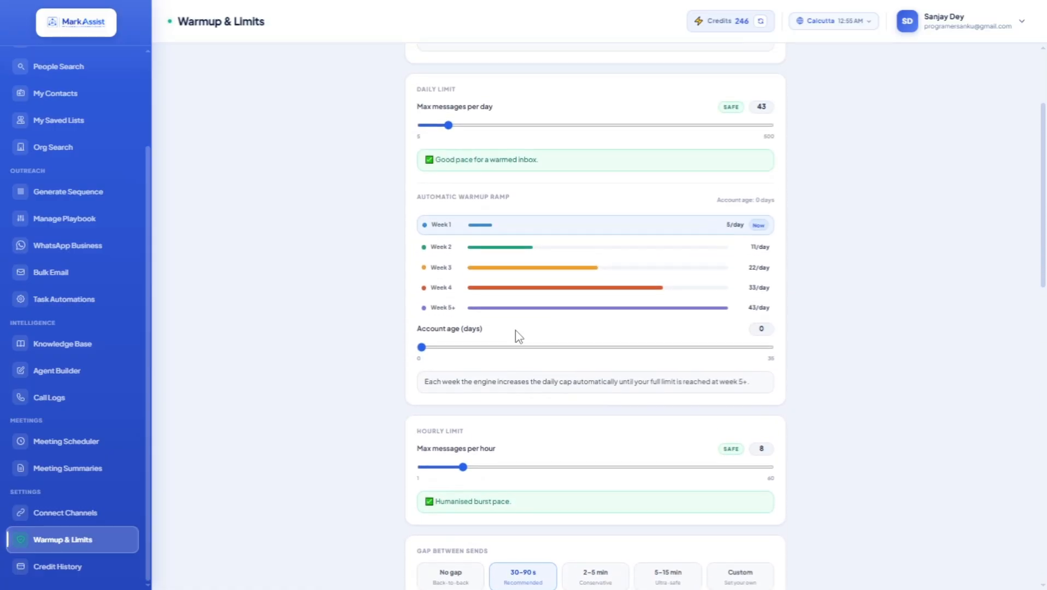
# Step: Compare the LinkedIn and WhatsApp warmup limits, and return to the Email channel's settings
pyautogui.click(502, 155)
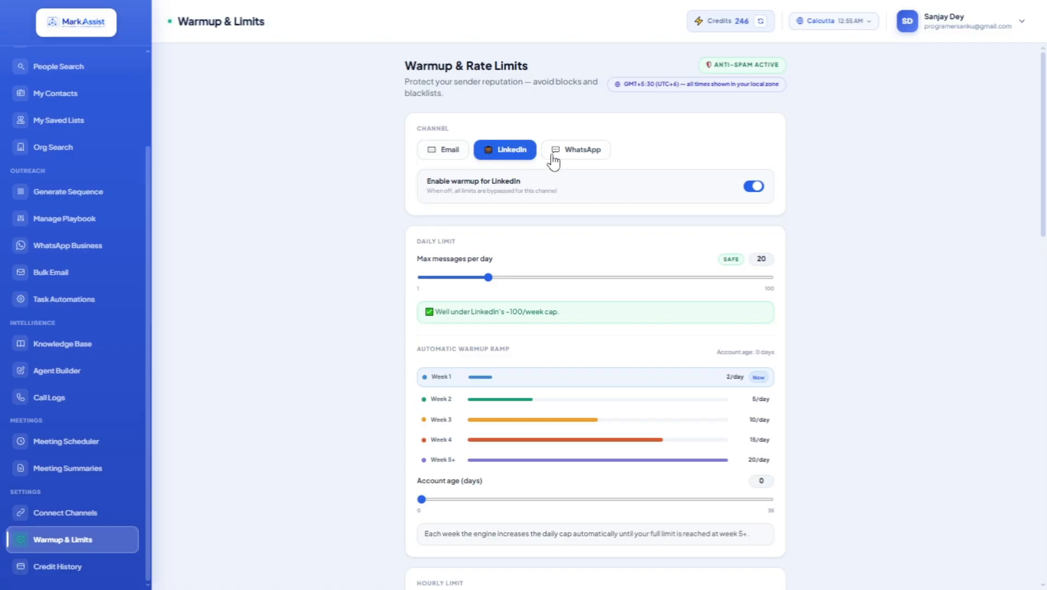
pyautogui.click(583, 160)
pyautogui.click(437, 157)
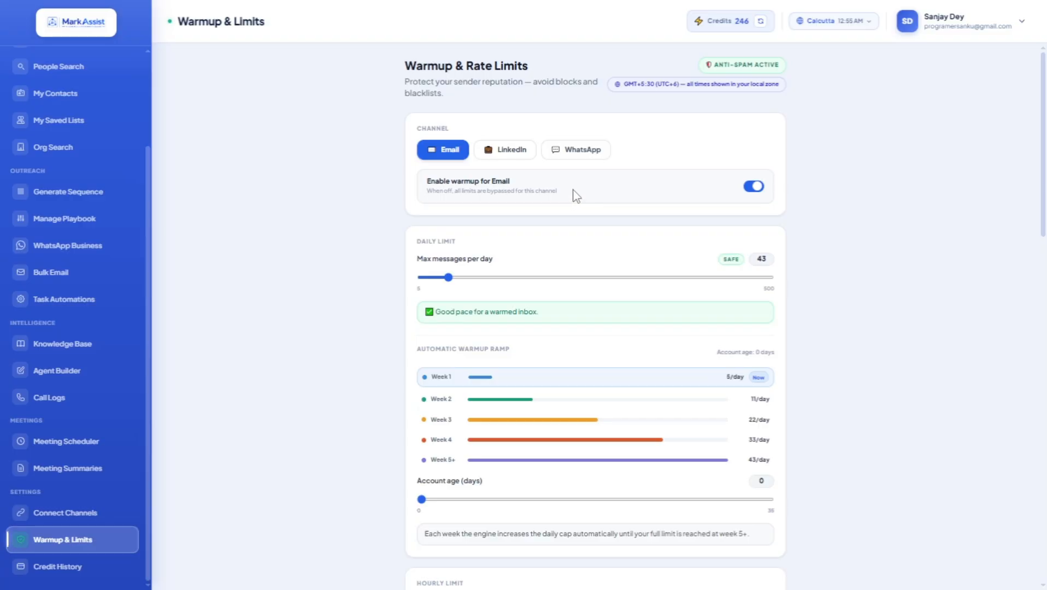
pyautogui.scroll(-2, 573, 197)
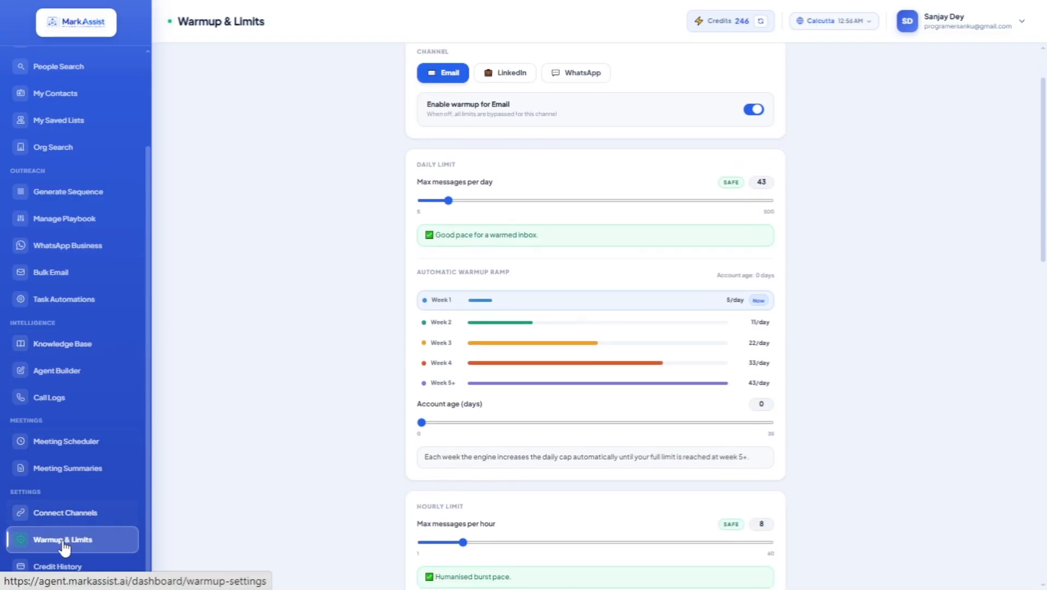
# Step: Review the credit history's spending overview, top actions and transaction log
pyautogui.click(66, 567)
pyautogui.scroll(-4, 553, 302)
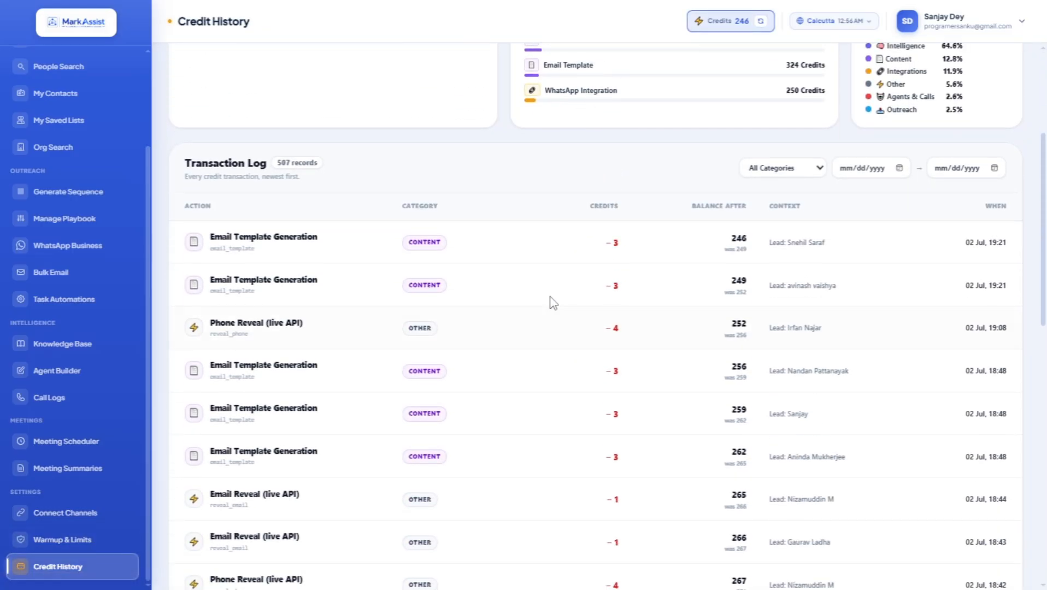
pyautogui.scroll(-4, 568, 317)
pyautogui.scroll(8, 600, 320)
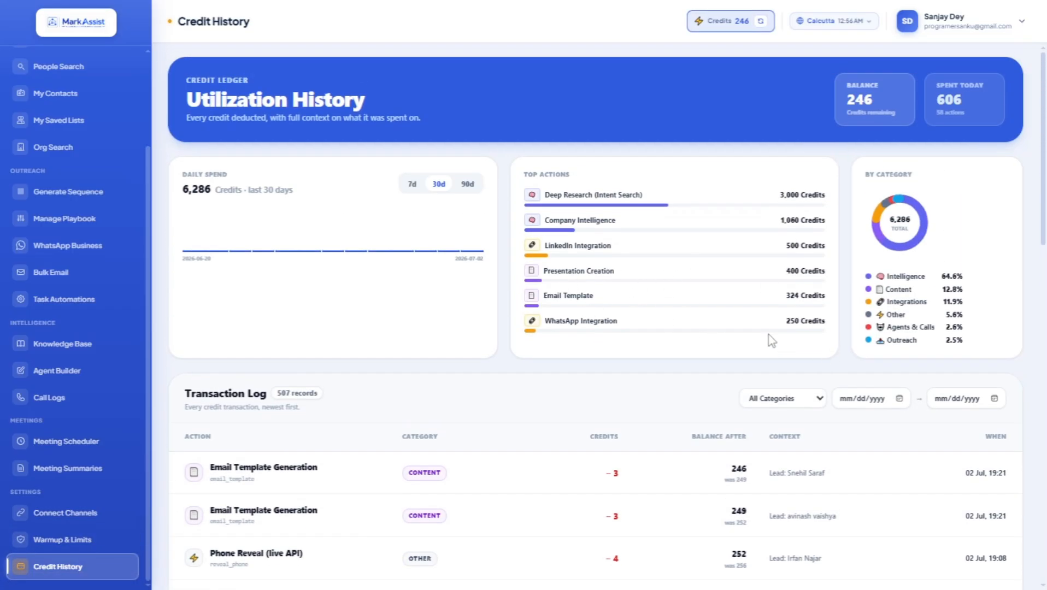
pyautogui.scroll(-10, 769, 335)
pyautogui.scroll(5, 844, 382)
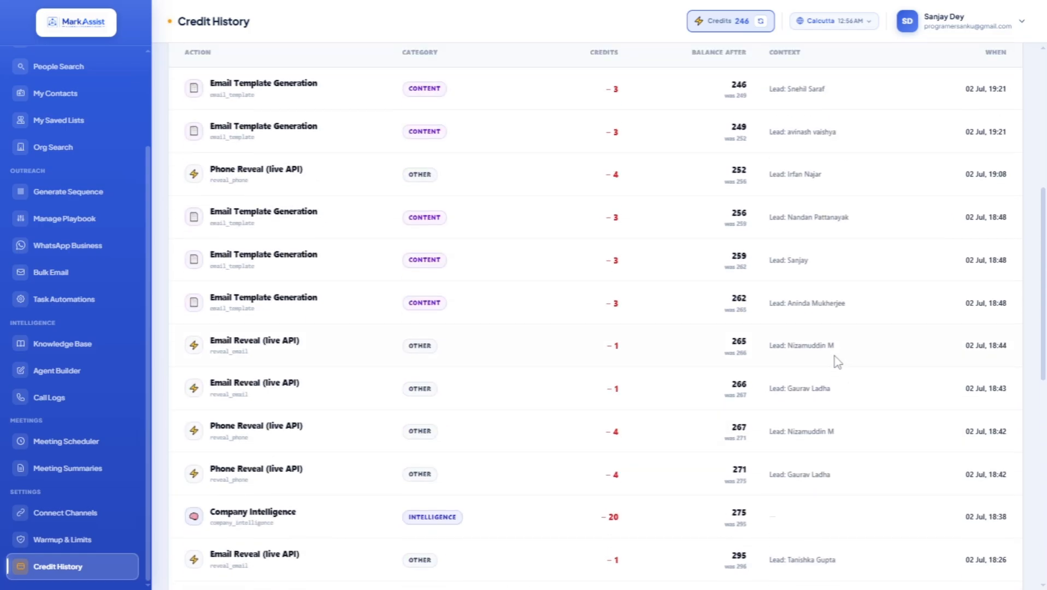
# Step: Filter the credit transaction log by the Intelligence category
pyautogui.scroll(5, 838, 362)
pyautogui.click(792, 401)
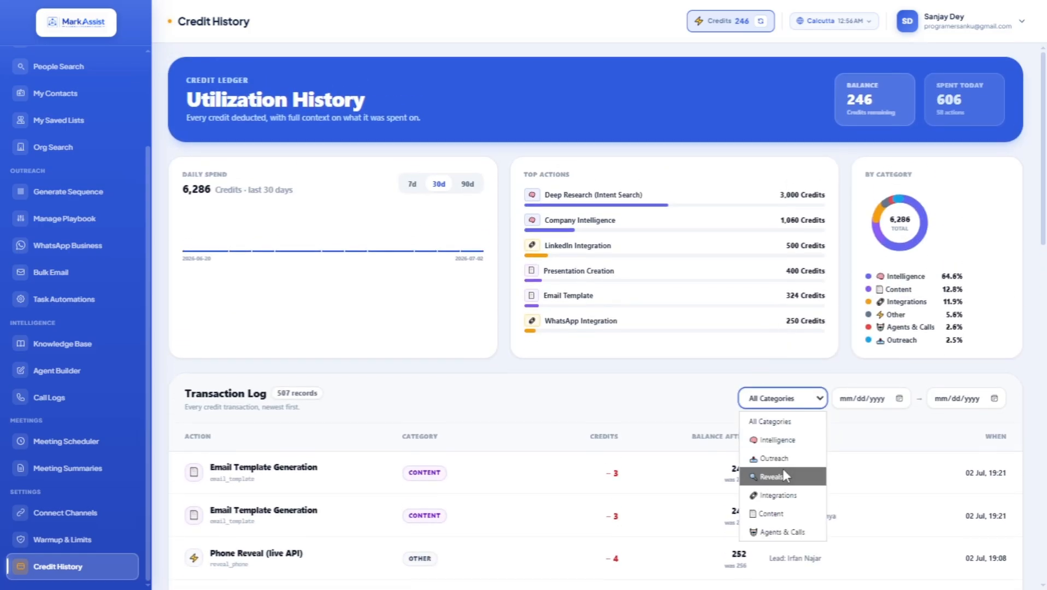
pyautogui.click(777, 440)
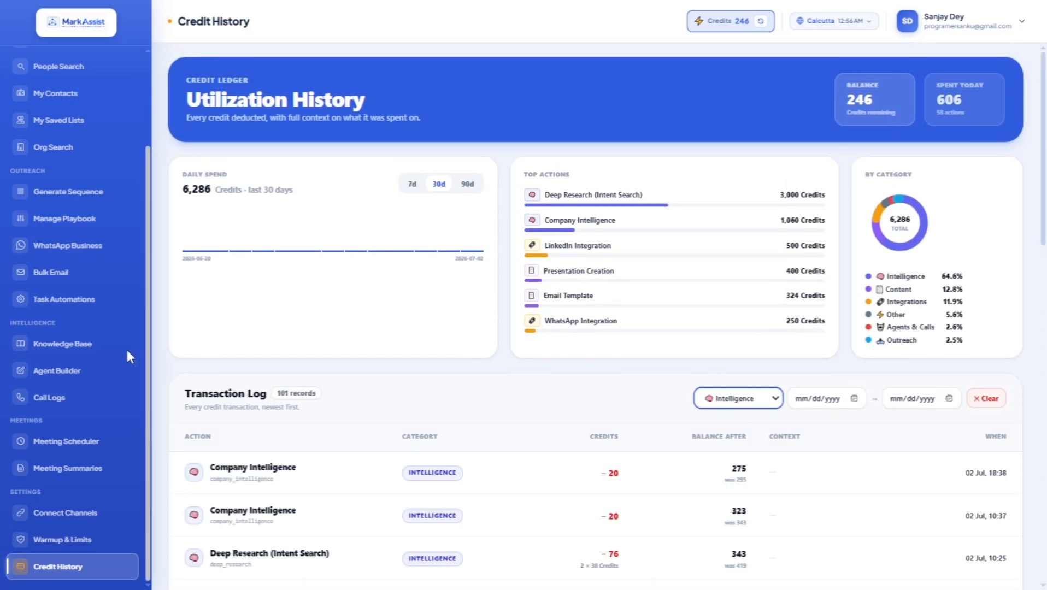
# Step: Review the Analytics dashboard, from outreach totals and prospect sentiment to channel statistics, follow-up steps and recent activity
pyautogui.scroll(2, 109, 344)
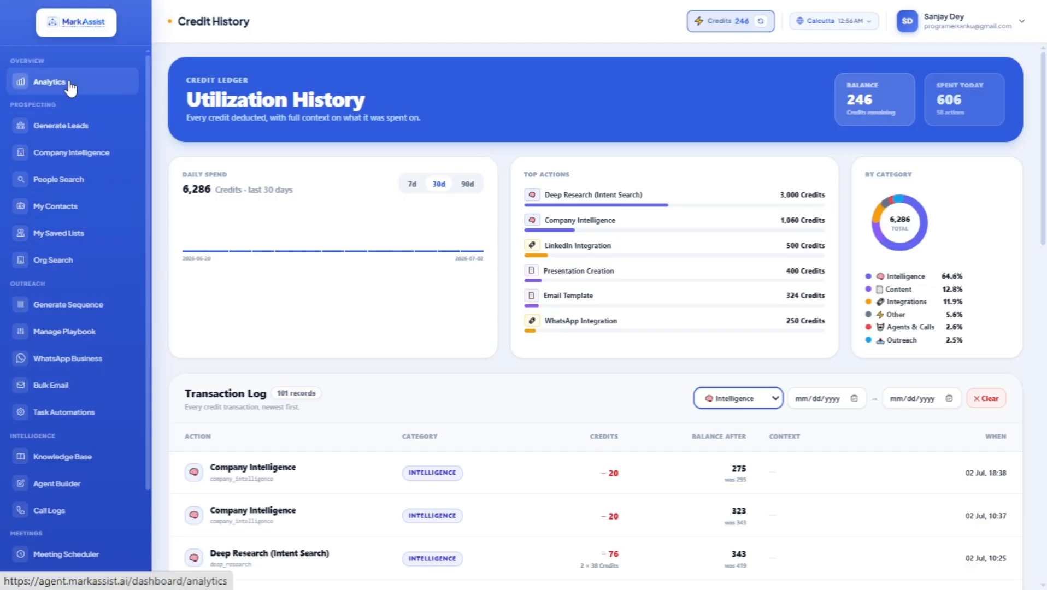
pyautogui.click(70, 85)
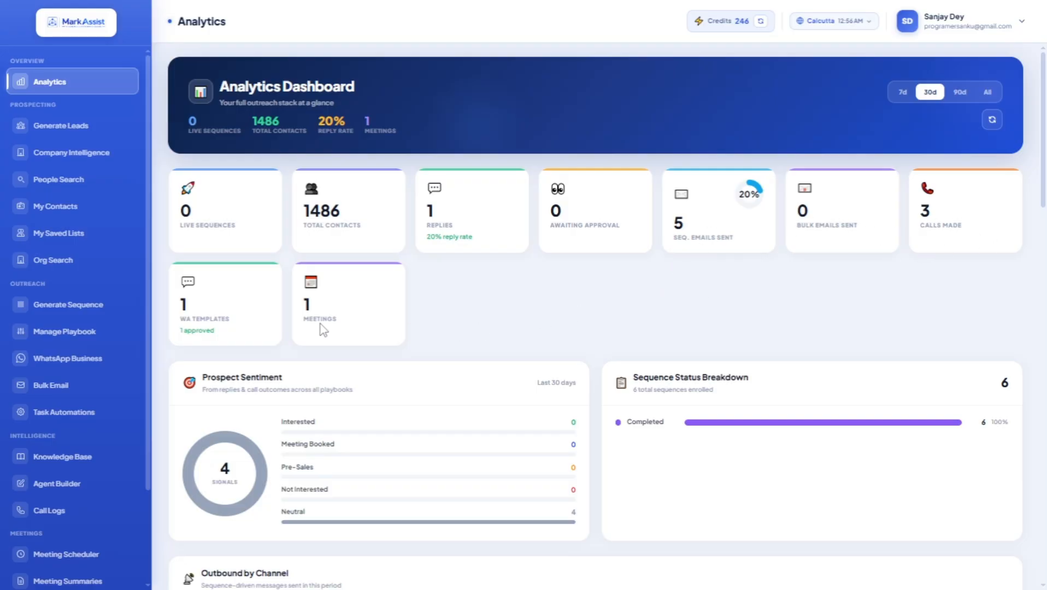
pyautogui.scroll(-10, 351, 316)
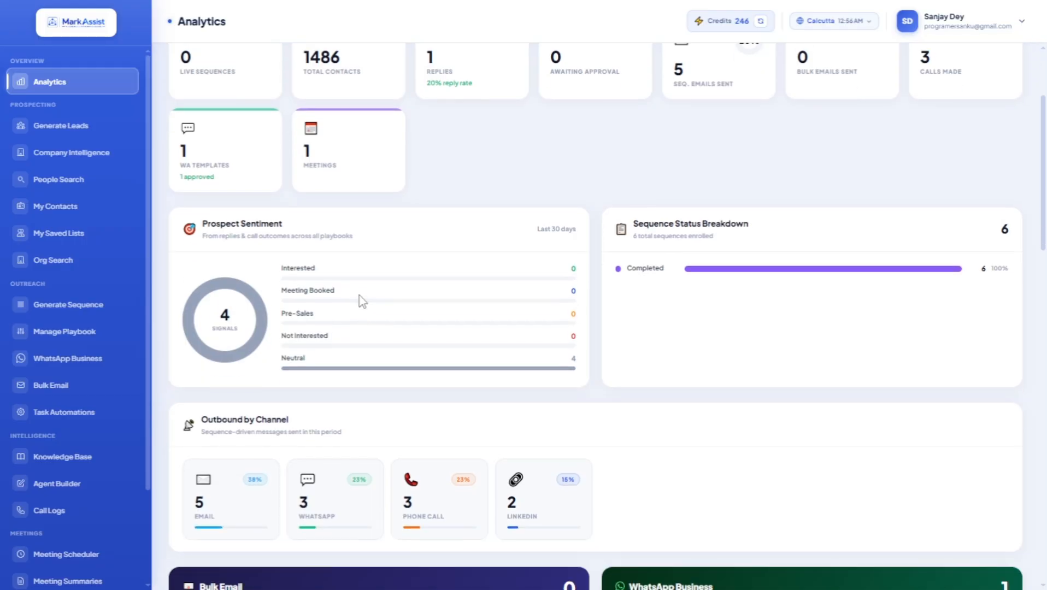
pyautogui.scroll(-4, 533, 303)
pyautogui.scroll(10, 557, 373)
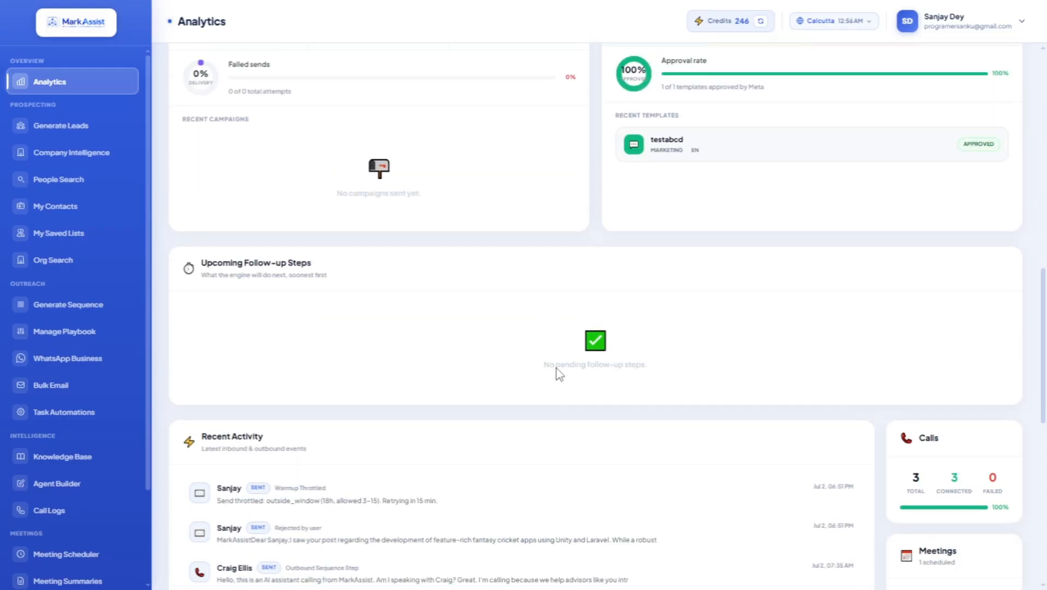
pyautogui.scroll(5, 489, 338)
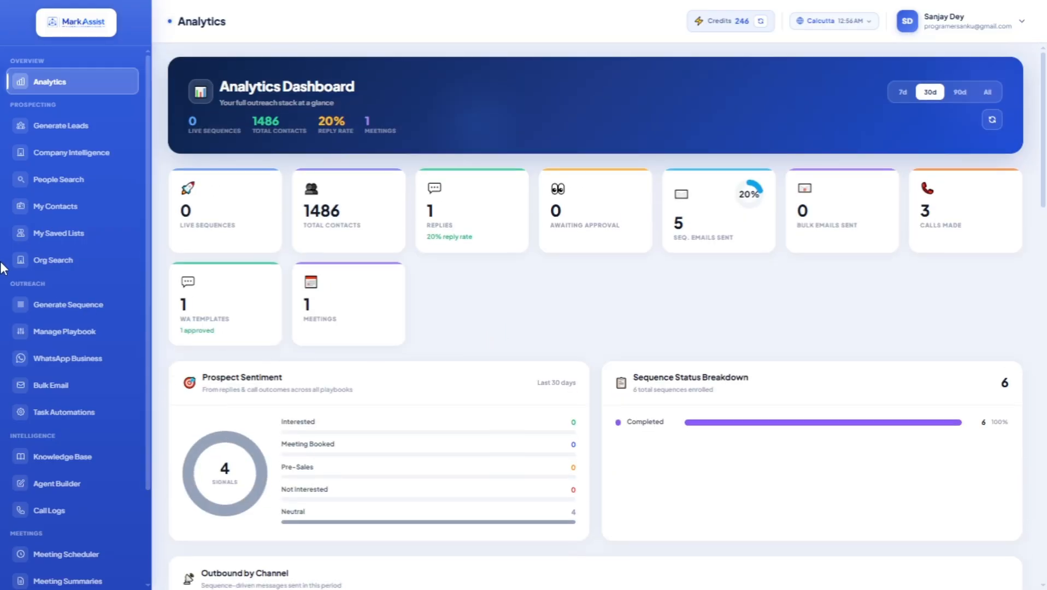
pyautogui.scroll(-2, 66, 276)
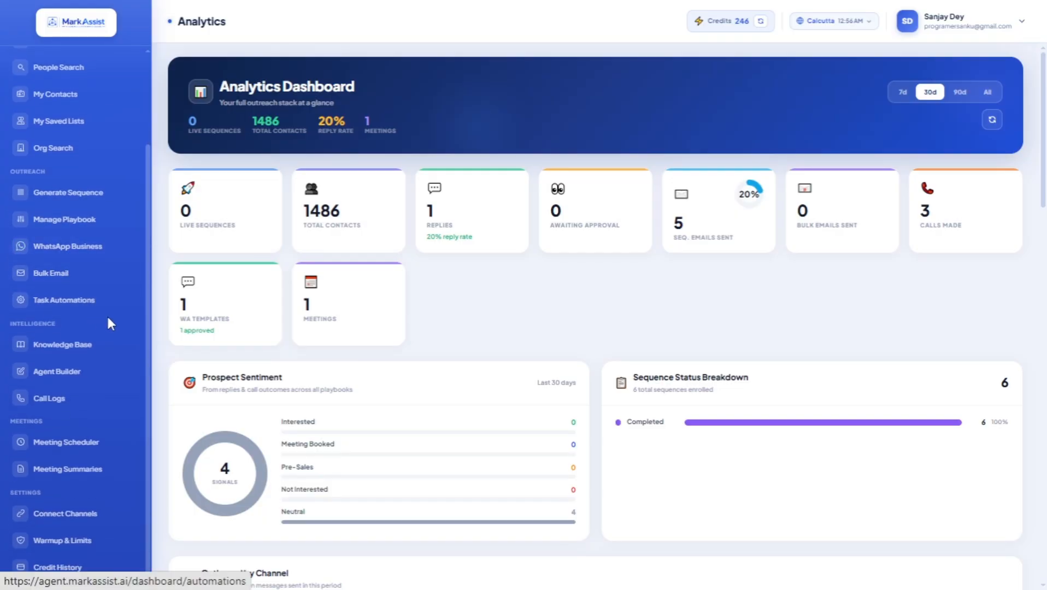
pyautogui.scroll(2, 108, 312)
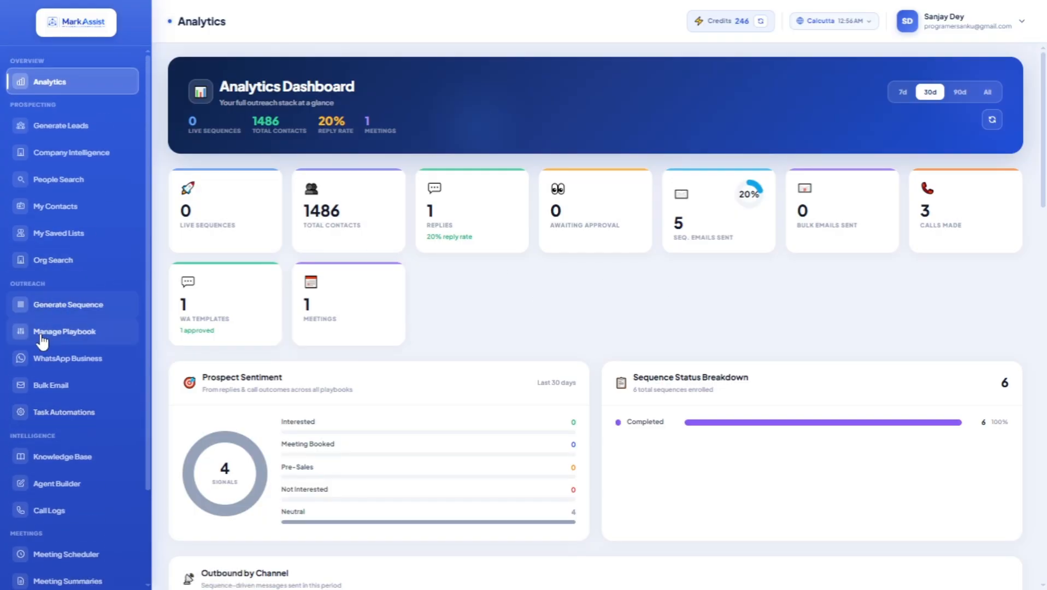